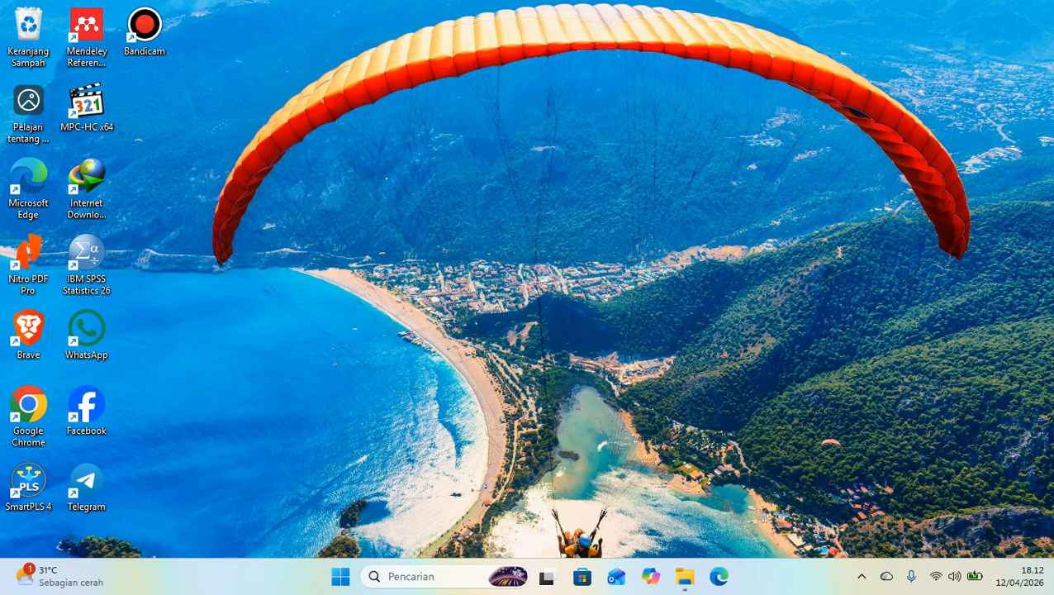
- Open the data file BAB 4 Data Uji Asumsi Klasik in SPSS and close the startup output window without saving it
{"action": "left_click", "coordinate": [684, 575]}
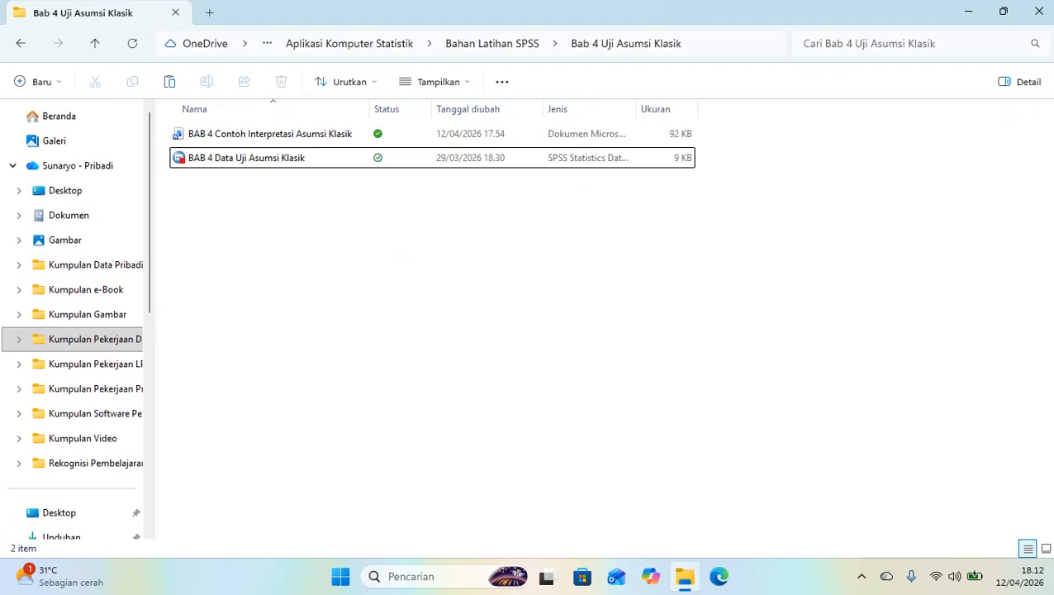
{"action": "double_click", "coordinate": [246, 157]}
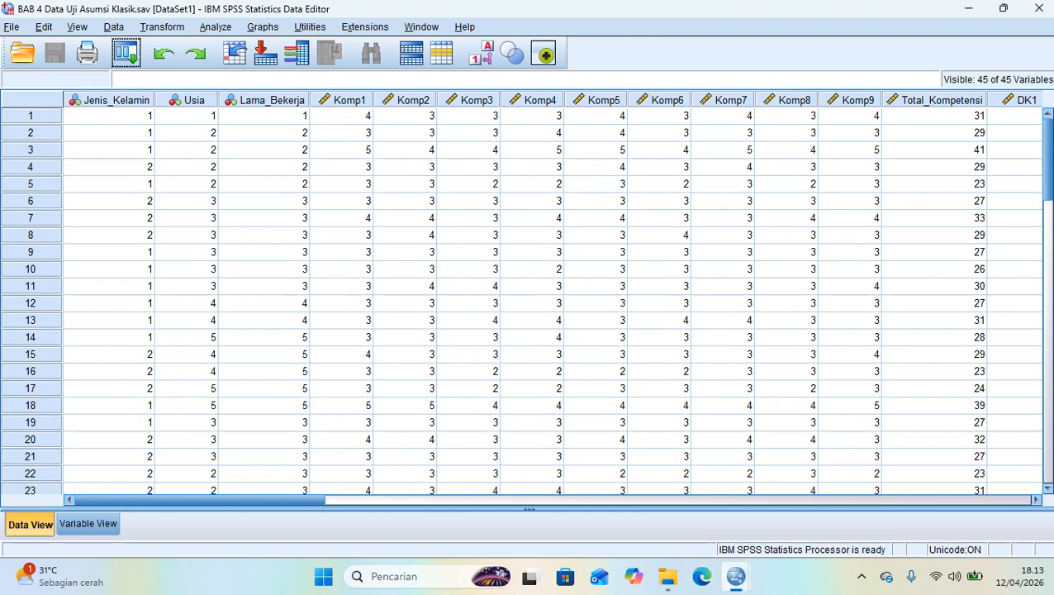
{"action": "mouse_move", "coordinate": [737, 576]}
{"action": "left_click", "coordinate": [653, 537]}
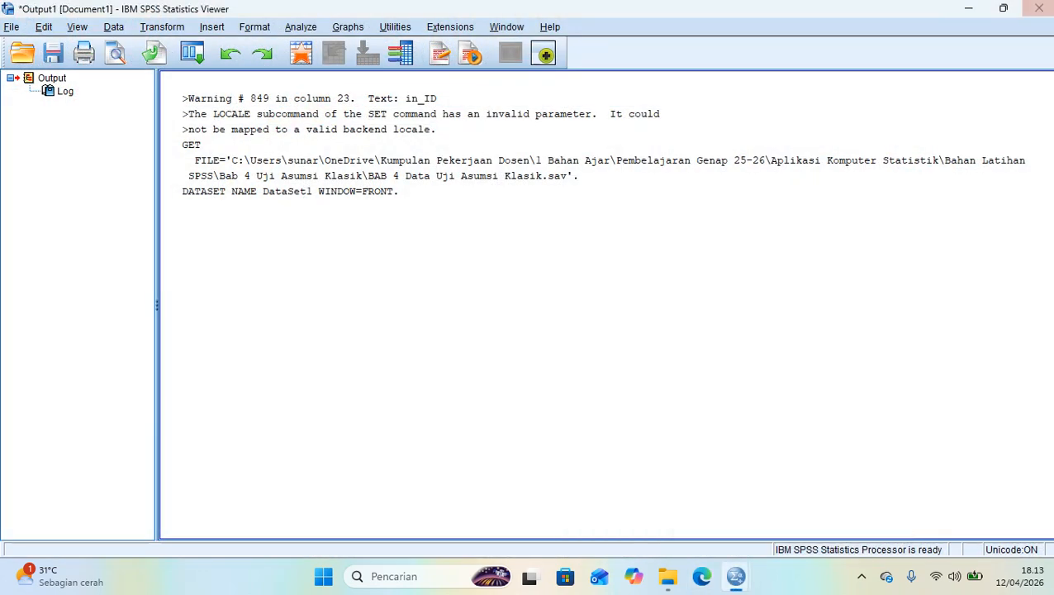
{"action": "left_click", "coordinate": [1038, 8]}
{"action": "left_click", "coordinate": [525, 303]}
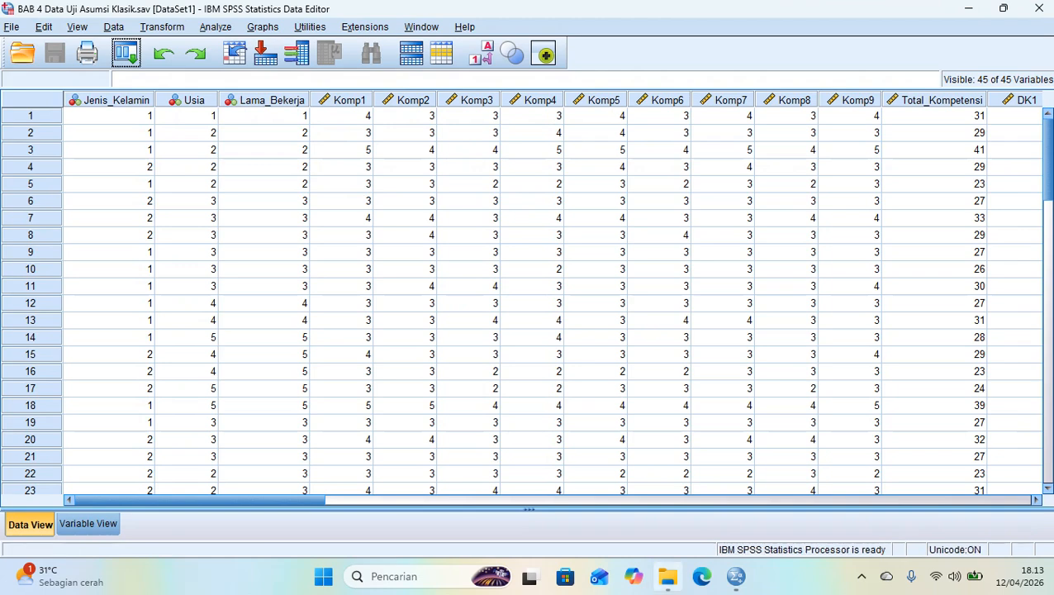
- Open the Word document BAB 4 Contoh Interpretasi Asumsi Klasik from File Explorer and read up to the Metode Histogram heading
{"action": "left_click", "coordinate": [668, 576]}
{"action": "left_click", "coordinate": [314, 240]}
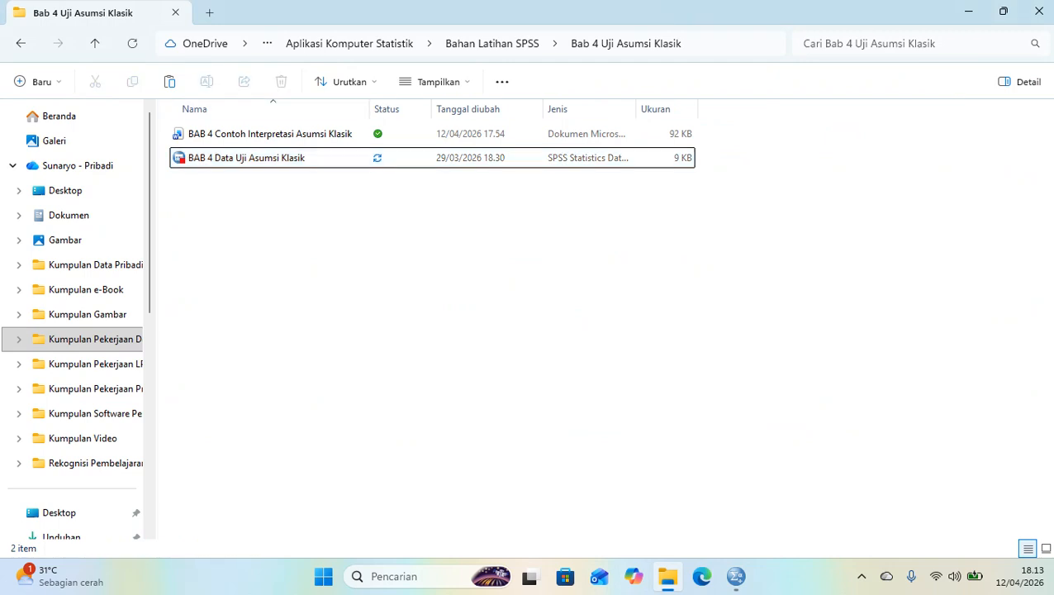
{"action": "left_click", "coordinate": [270, 133]}
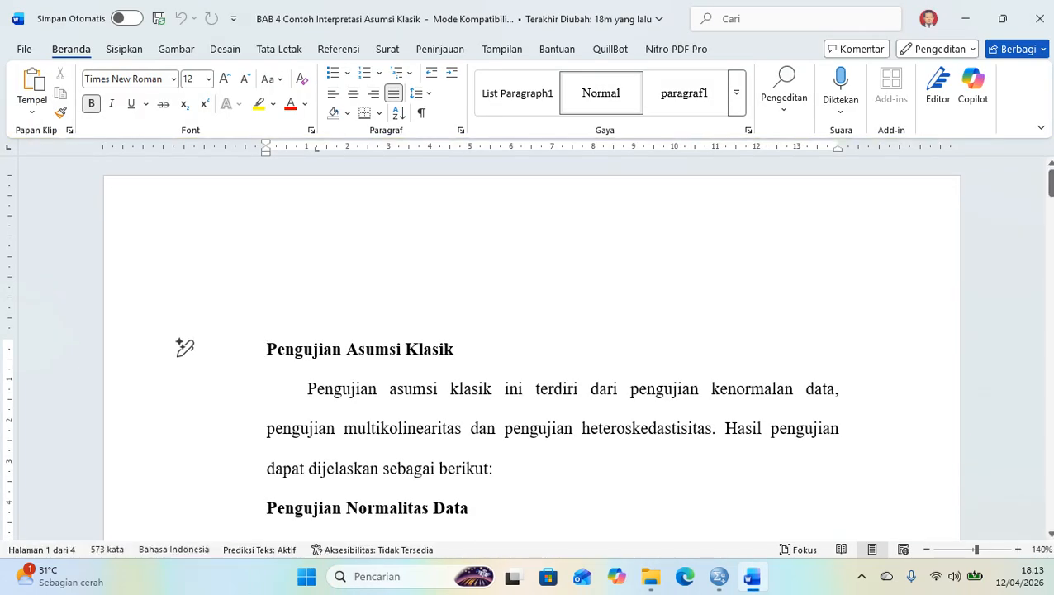
{"action": "scroll", "coordinate": [529, 347], "scroll_direction": "down", "scroll_amount": 3}
{"action": "scroll", "coordinate": [528, 347], "scroll_direction": "down", "scroll_amount": 2}
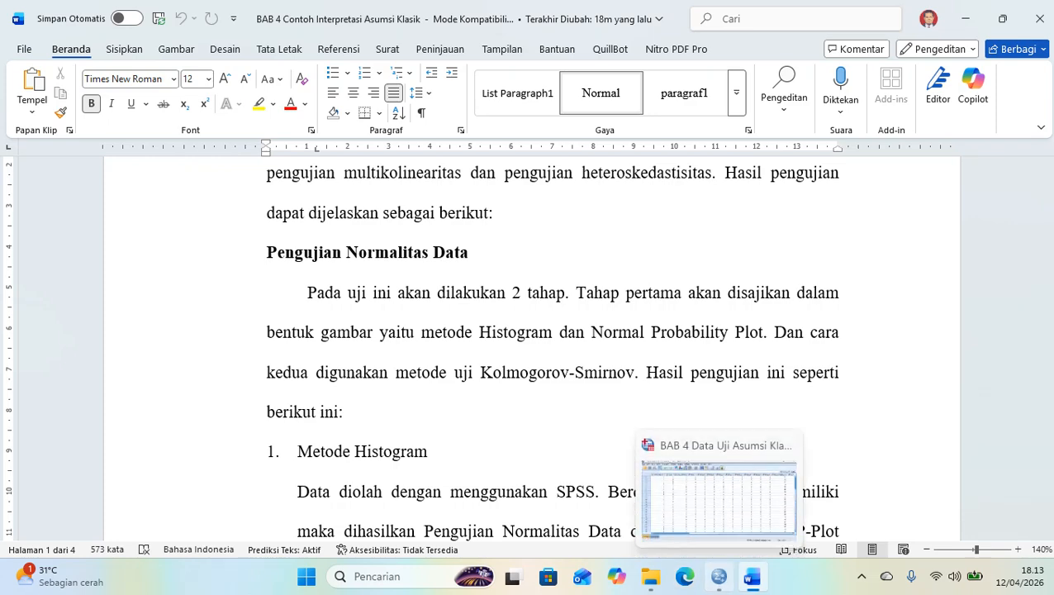
- Switch to the SPSS data and set up a Linear Regression with Total Variabel Kinerja Karyawan as the dependent variable
{"action": "left_click", "coordinate": [719, 575]}
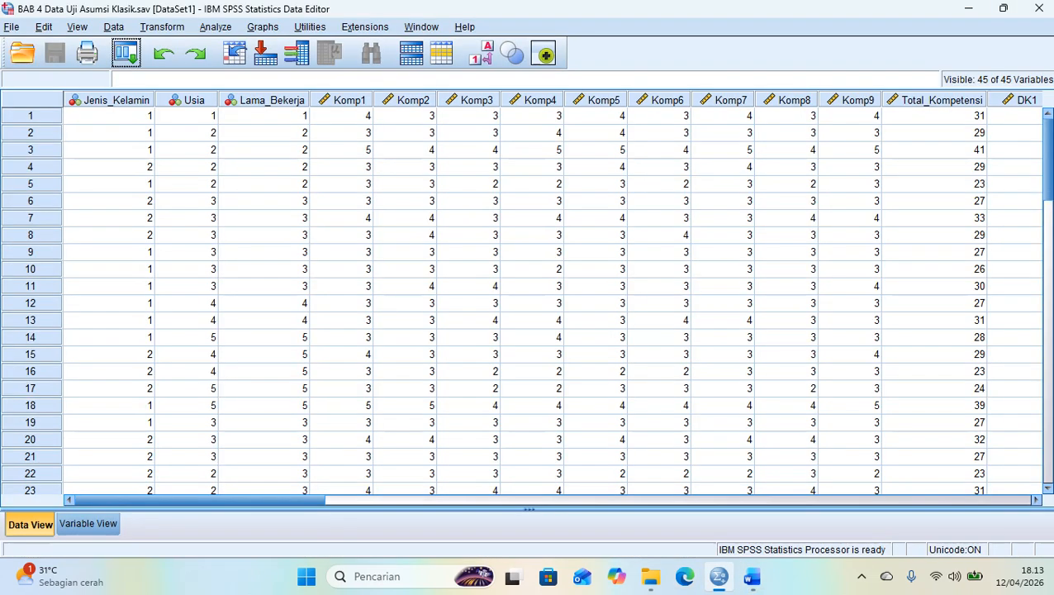
{"action": "left_click", "coordinate": [215, 28]}
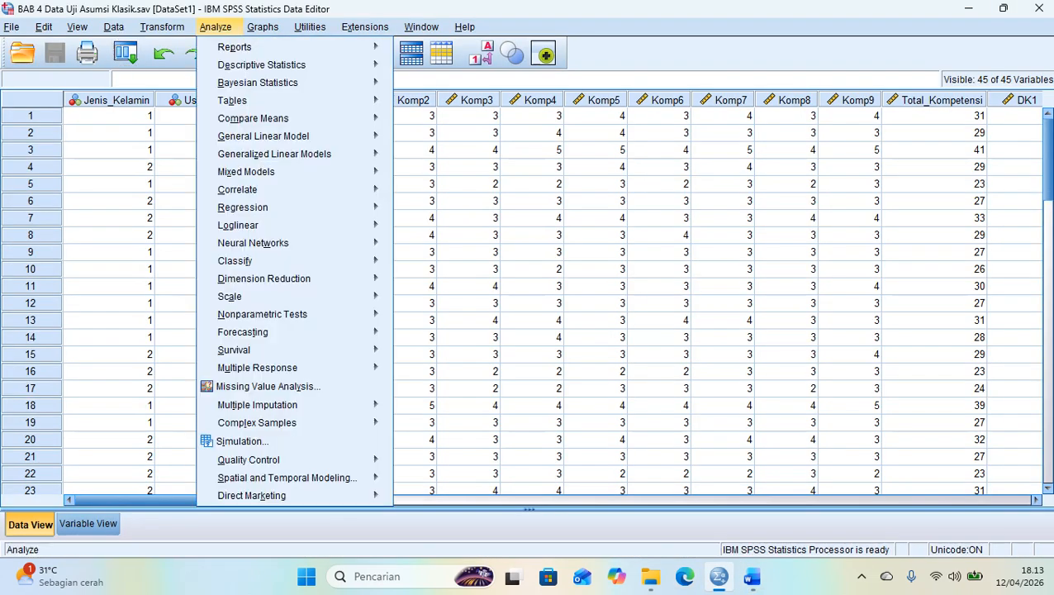
{"action": "mouse_move", "coordinate": [247, 225]}
{"action": "mouse_move", "coordinate": [248, 206]}
{"action": "left_click", "coordinate": [426, 228]}
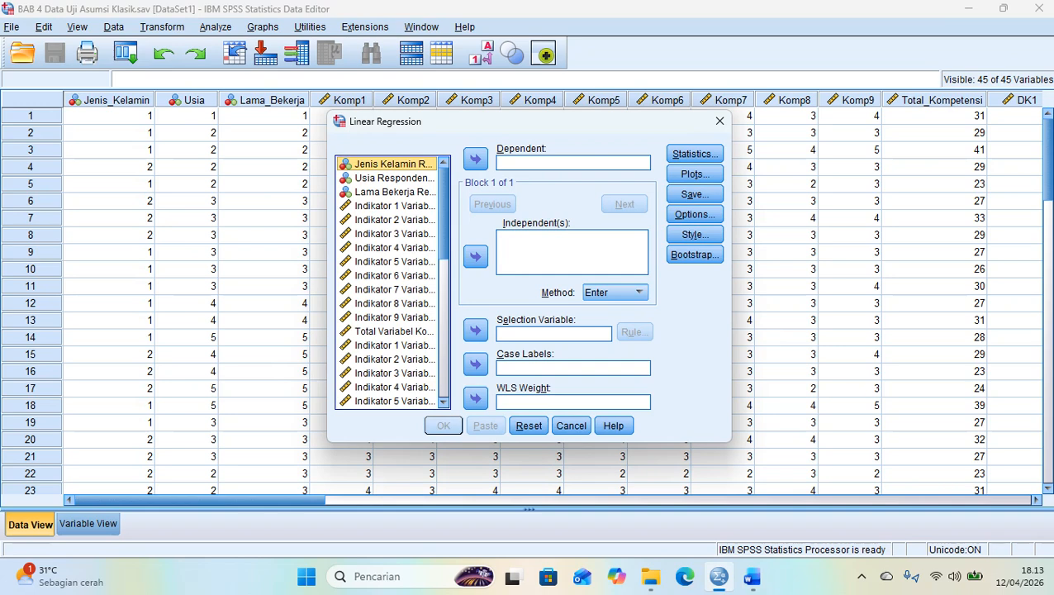
{"action": "scroll", "coordinate": [388, 323], "scroll_direction": "down", "scroll_amount": 7}
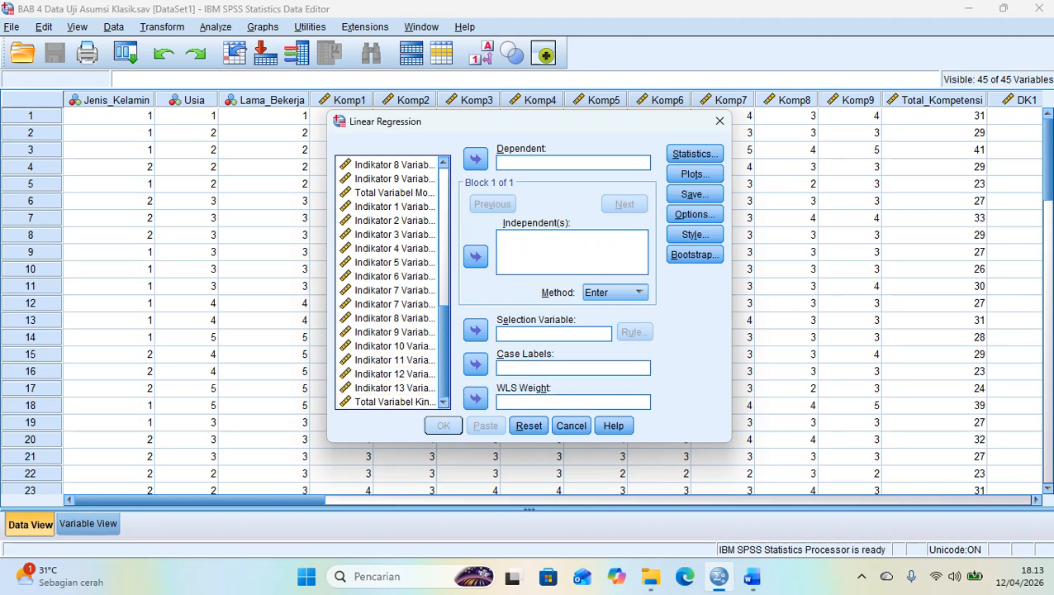
{"action": "left_click", "coordinate": [388, 402]}
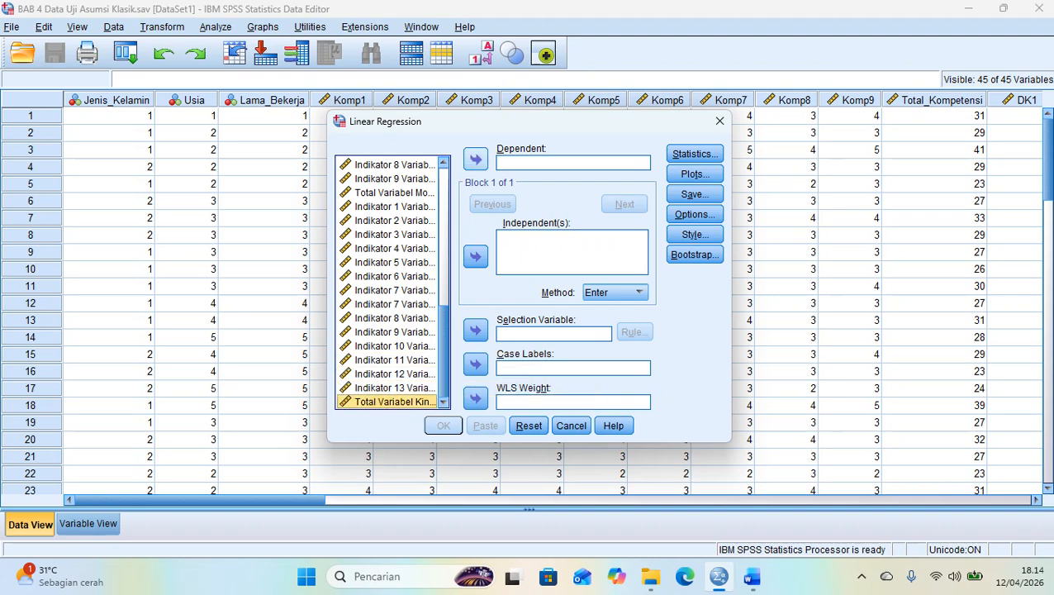
{"action": "left_click", "coordinate": [475, 158]}
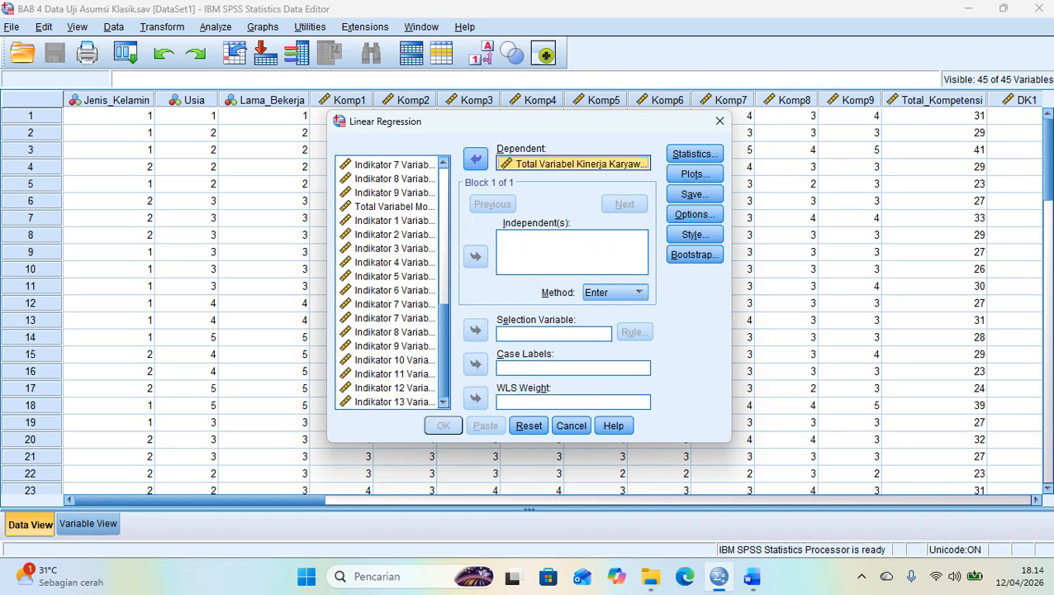
- Add Total Variabel Kompetensi, Total Variabel Disiplin Kerja and Total Variabel Motivasi Kerja as the independent variables of the regression
{"action": "scroll", "coordinate": [388, 257], "scroll_direction": "up", "scroll_amount": 6}
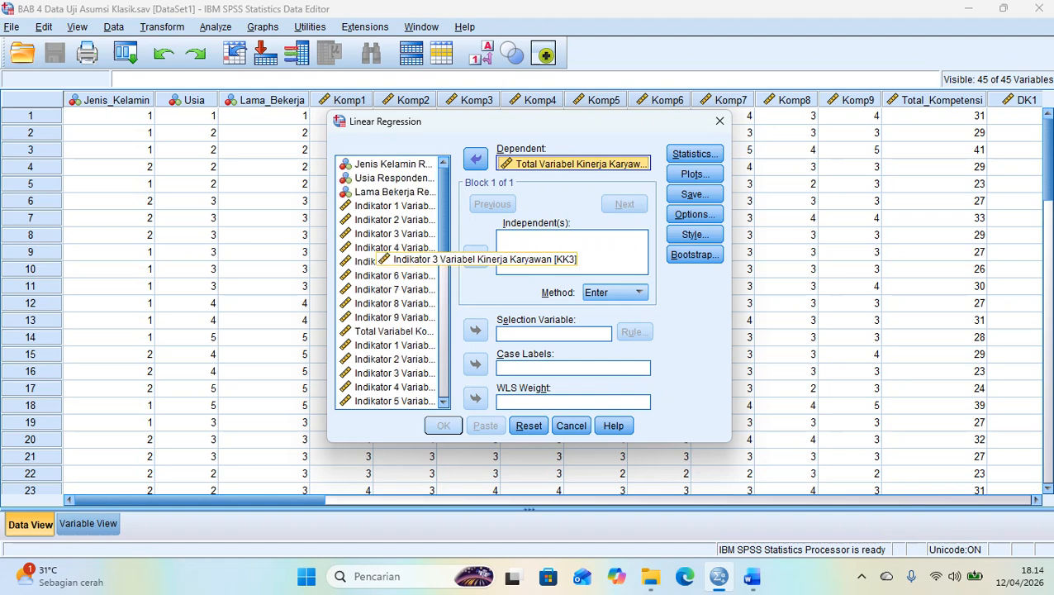
{"action": "scroll", "coordinate": [388, 273], "scroll_direction": "down", "scroll_amount": 1}
{"action": "scroll", "coordinate": [393, 300], "scroll_direction": "down", "scroll_amount": 2}
{"action": "left_click", "coordinate": [393, 300]}
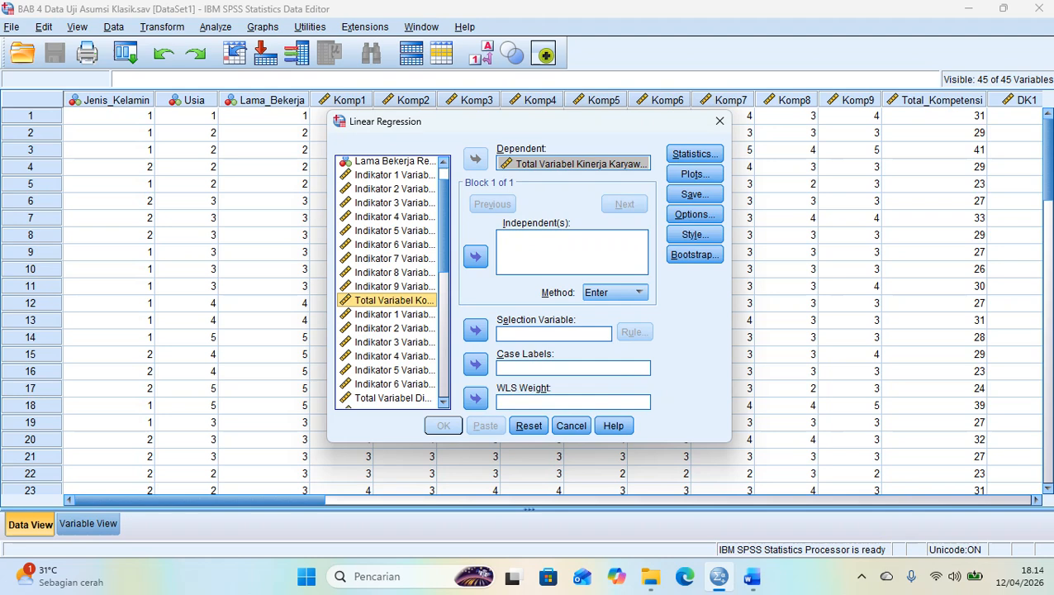
{"action": "left_click", "coordinate": [475, 256]}
{"action": "scroll", "coordinate": [393, 281], "scroll_direction": "down", "scroll_amount": 2}
{"action": "scroll", "coordinate": [393, 281], "scroll_direction": "down", "scroll_amount": 1}
{"action": "left_click", "coordinate": [393, 294]}
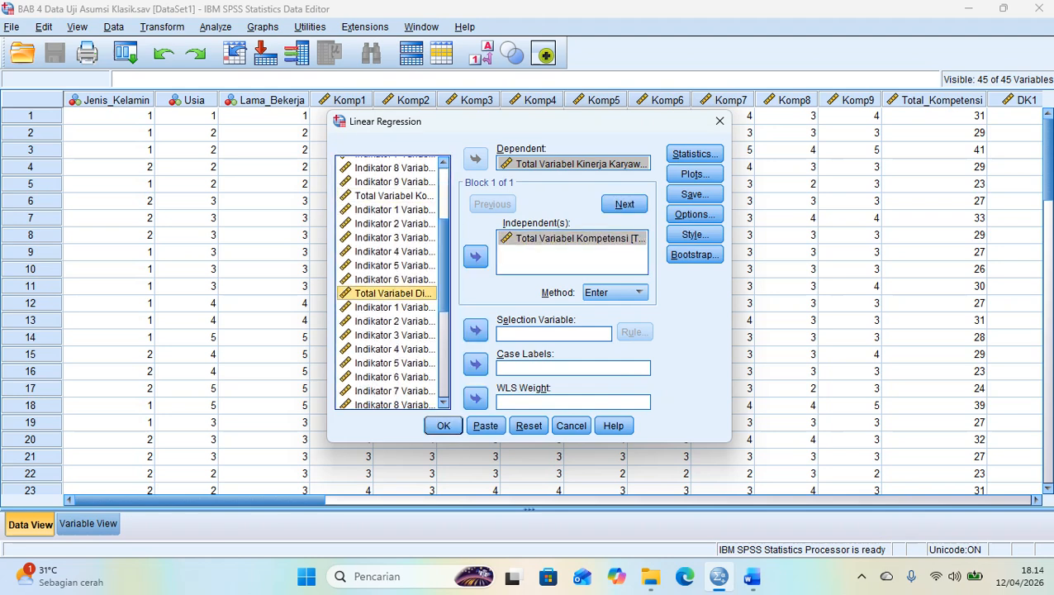
{"action": "left_click", "coordinate": [475, 256]}
{"action": "scroll", "coordinate": [392, 281], "scroll_direction": "down", "scroll_amount": 2}
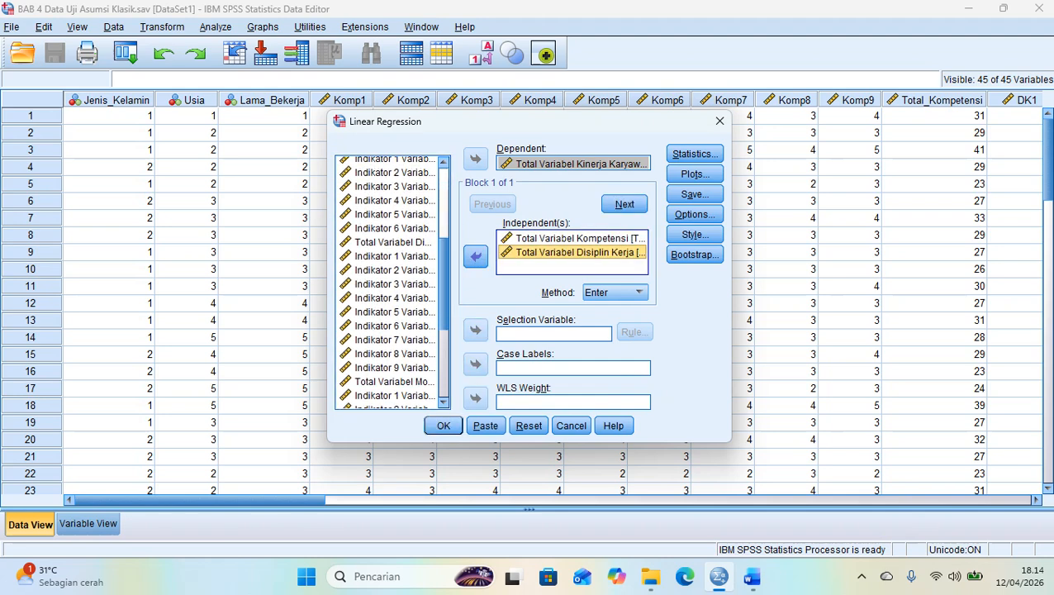
{"action": "left_click", "coordinate": [394, 279]}
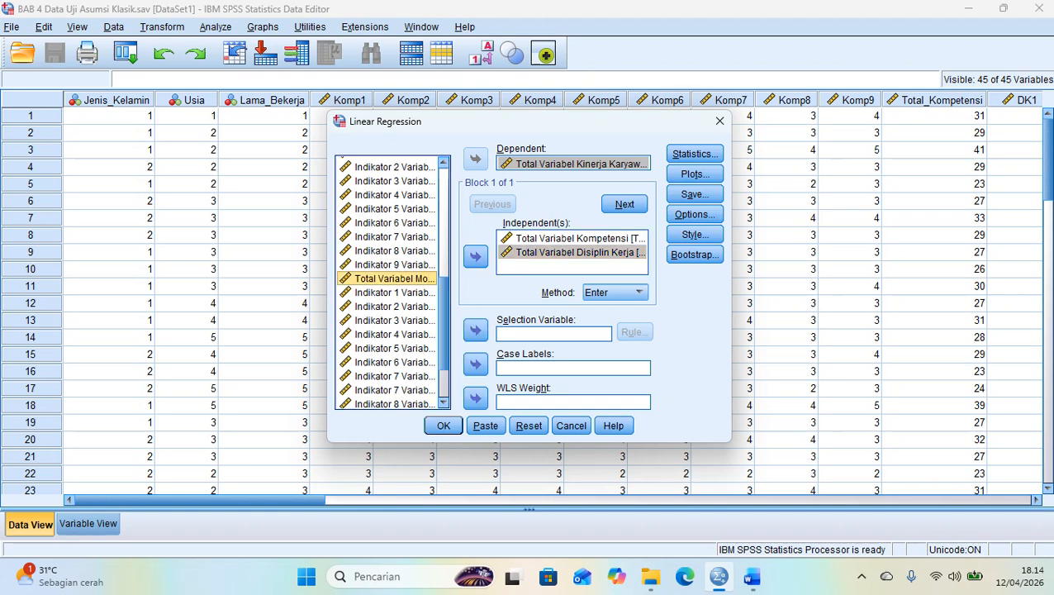
{"action": "left_click", "coordinate": [475, 257]}
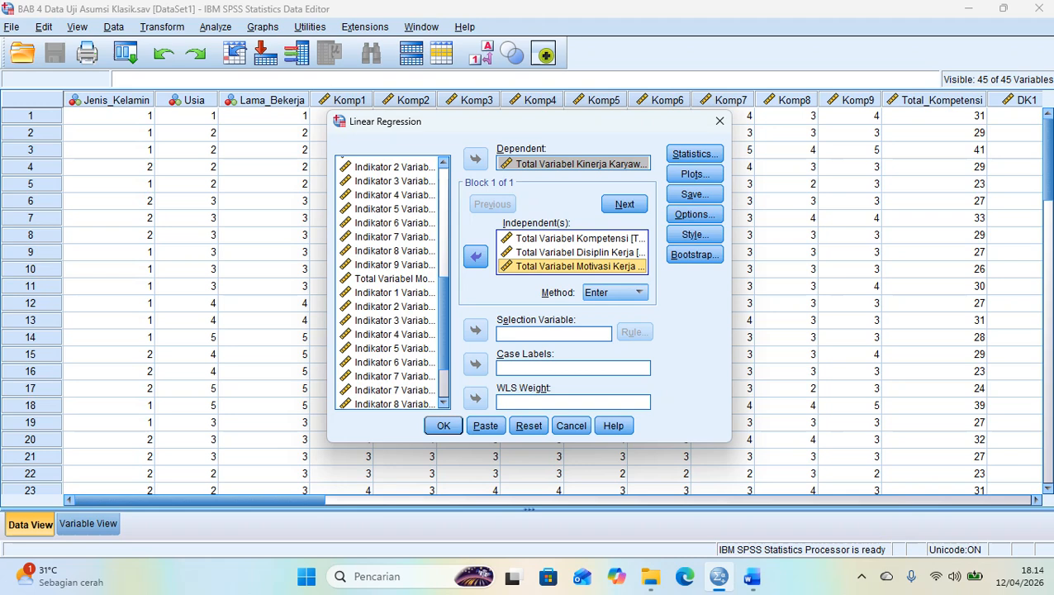
- Include Collinearity diagnostics in the regression statistics
{"action": "left_click", "coordinate": [694, 154]}
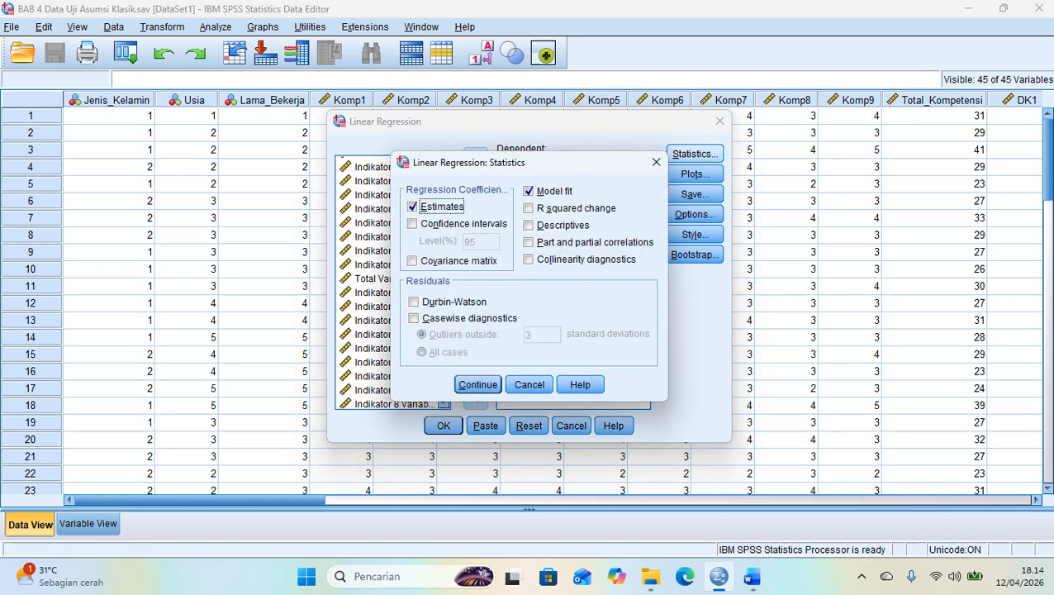
{"action": "left_click", "coordinate": [529, 259]}
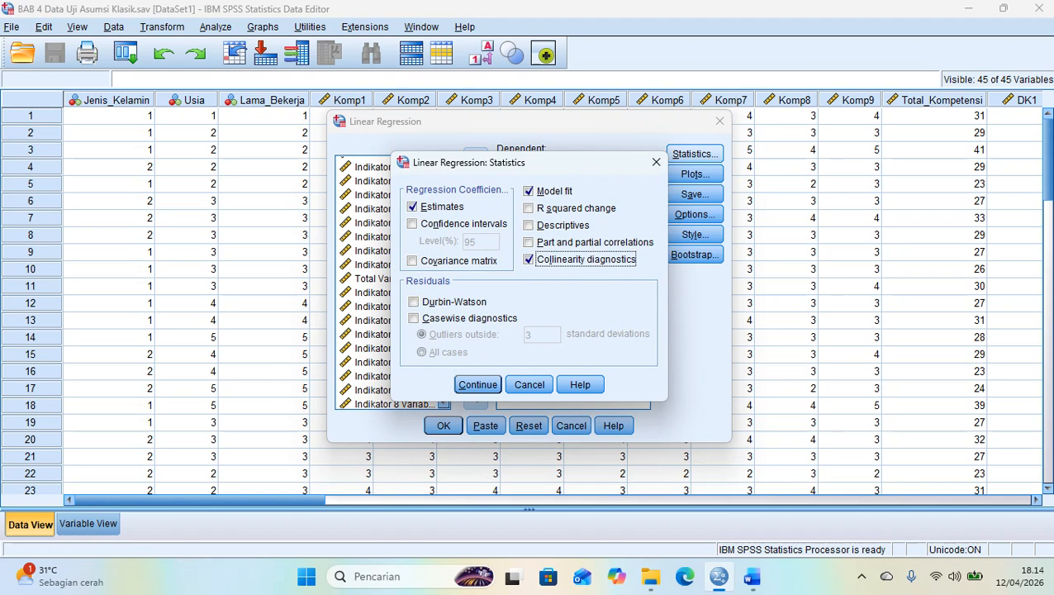
{"action": "key", "text": "Return"}
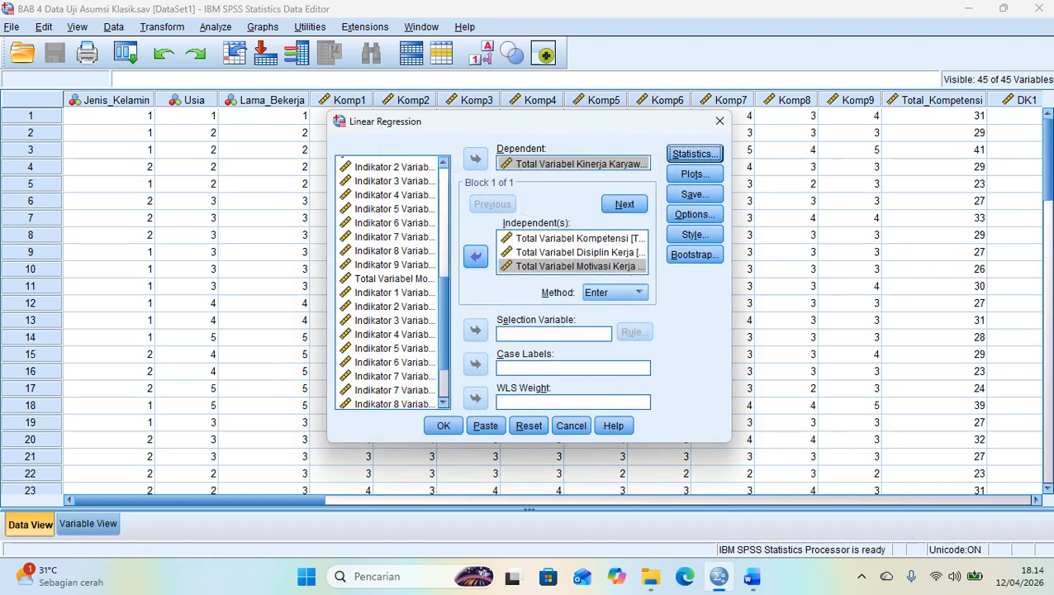
- Define the regression's scatter plot with *ZPRED as X and *SRESID as Y
{"action": "left_click", "coordinate": [695, 174]}
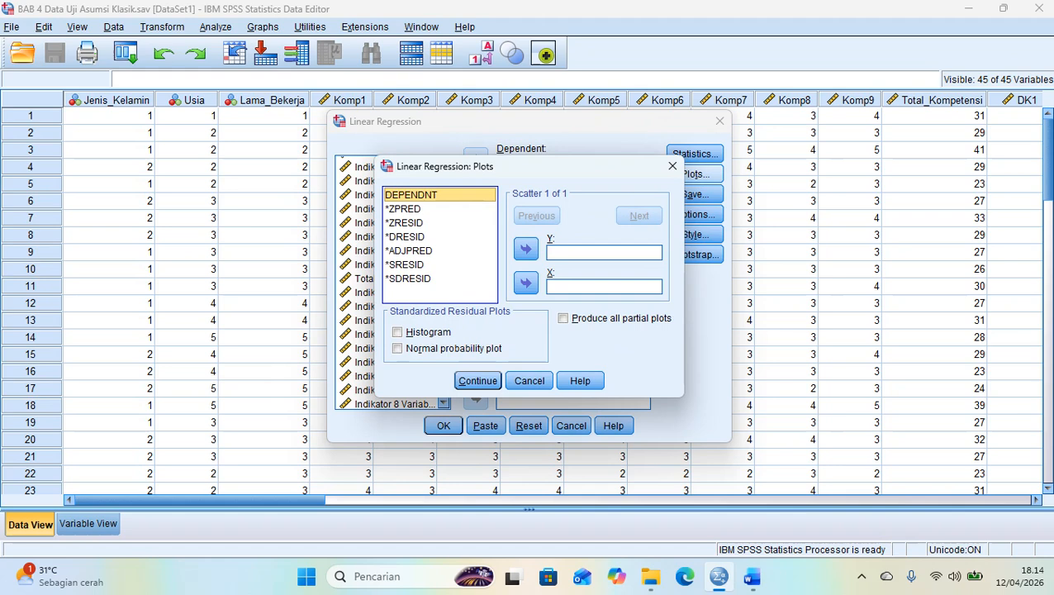
{"action": "left_click", "coordinate": [404, 209]}
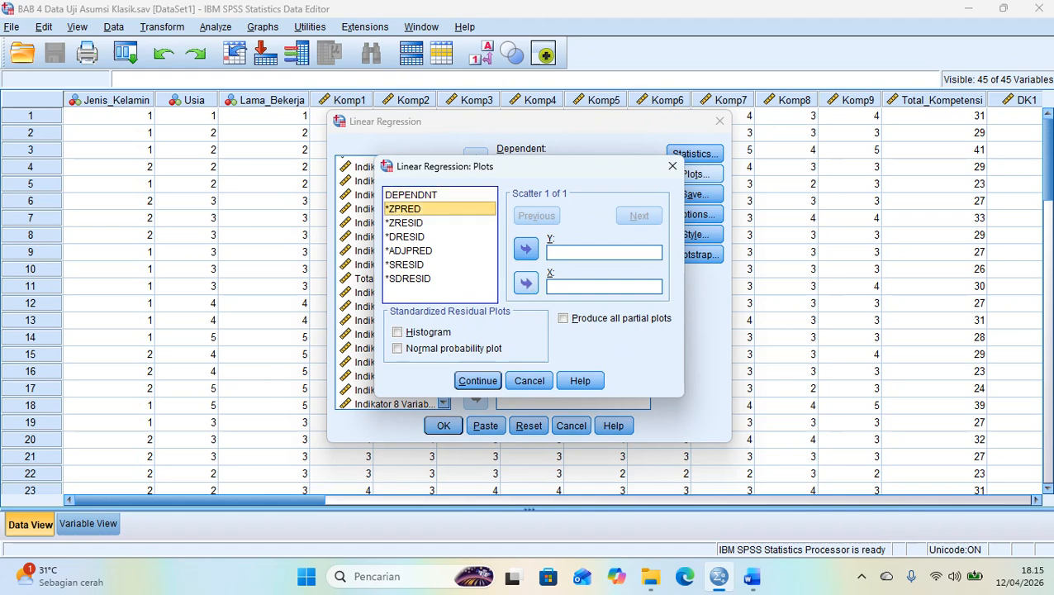
{"action": "left_click", "coordinate": [525, 284]}
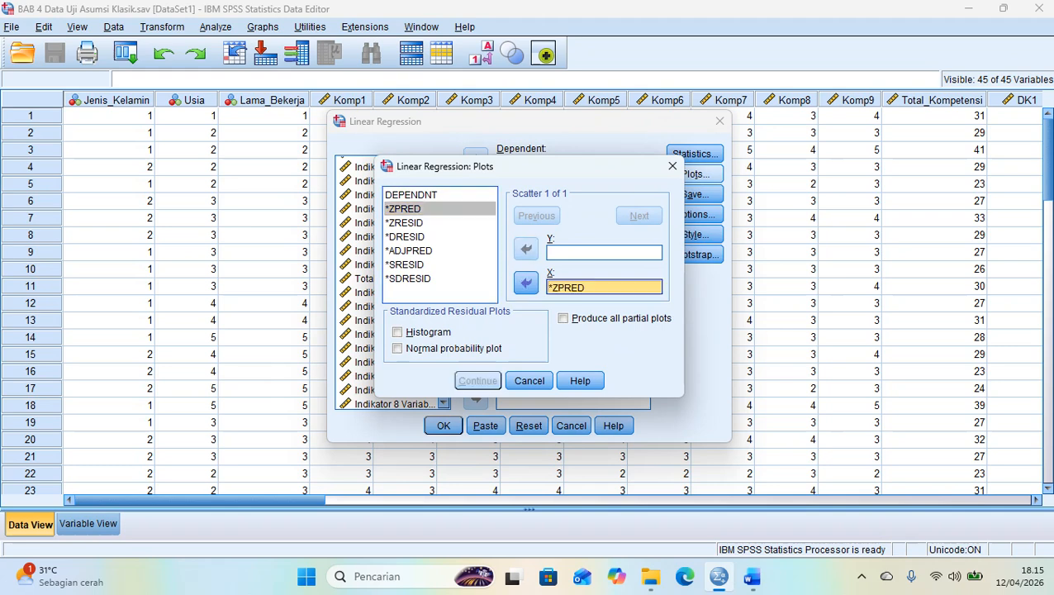
{"action": "left_click", "coordinate": [405, 264]}
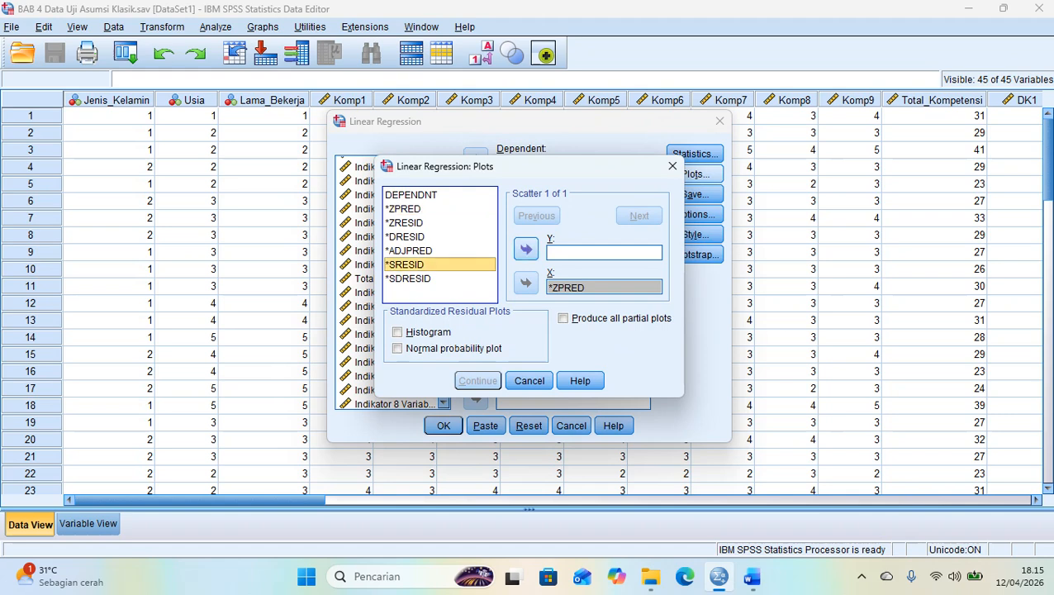
{"action": "left_click", "coordinate": [526, 249]}
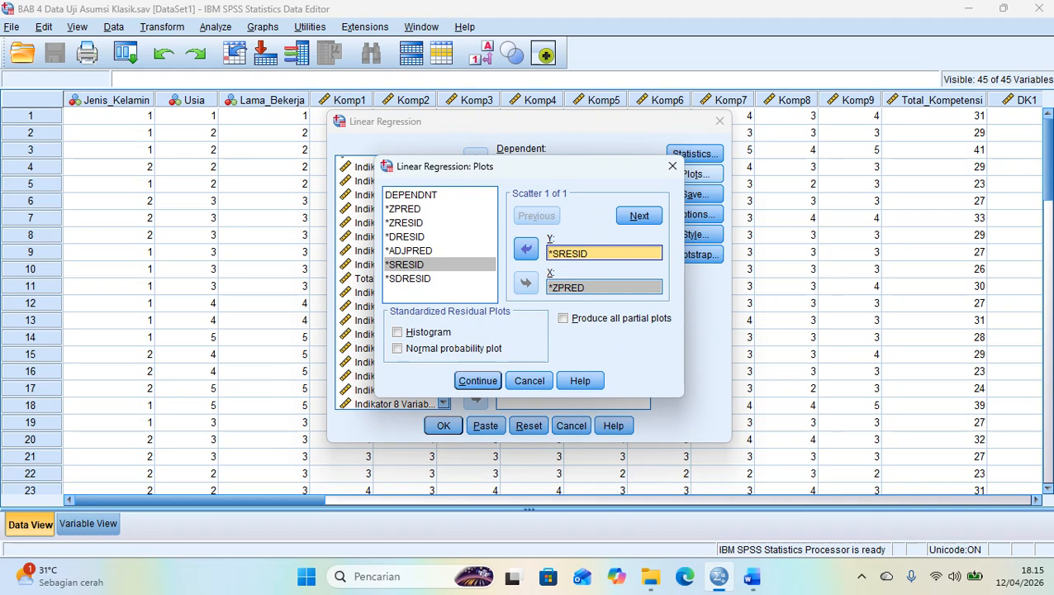
- Request the Histogram and Normal probability plot of the standardized residuals and accept the plot settings
{"action": "left_click", "coordinate": [398, 331]}
{"action": "left_click", "coordinate": [398, 348]}
{"action": "left_click", "coordinate": [477, 380]}
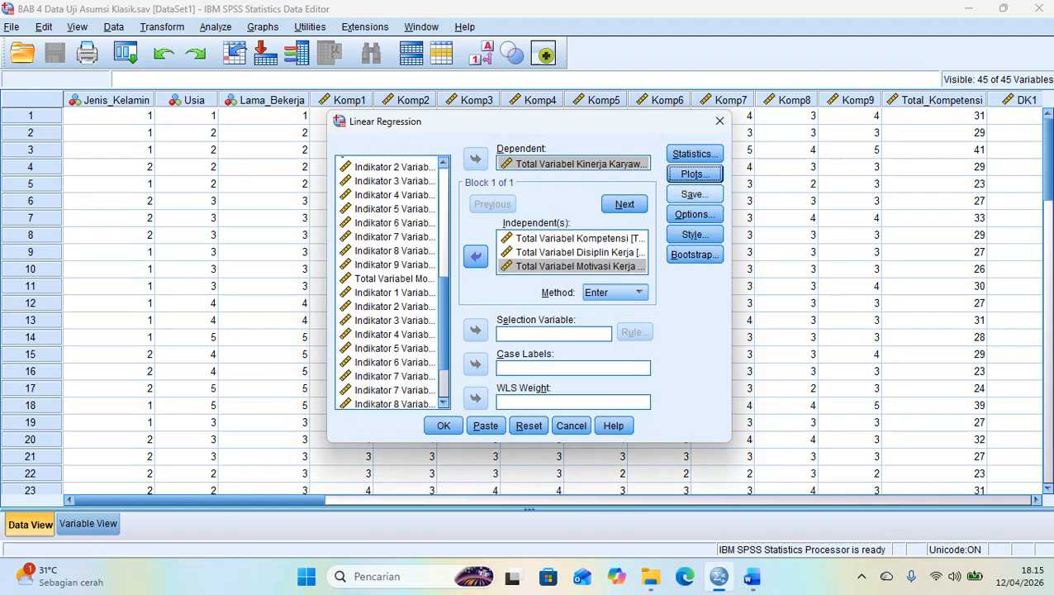
- Set the regression to save unstandardized residuals and run the analysis
{"action": "left_click", "coordinate": [694, 194]}
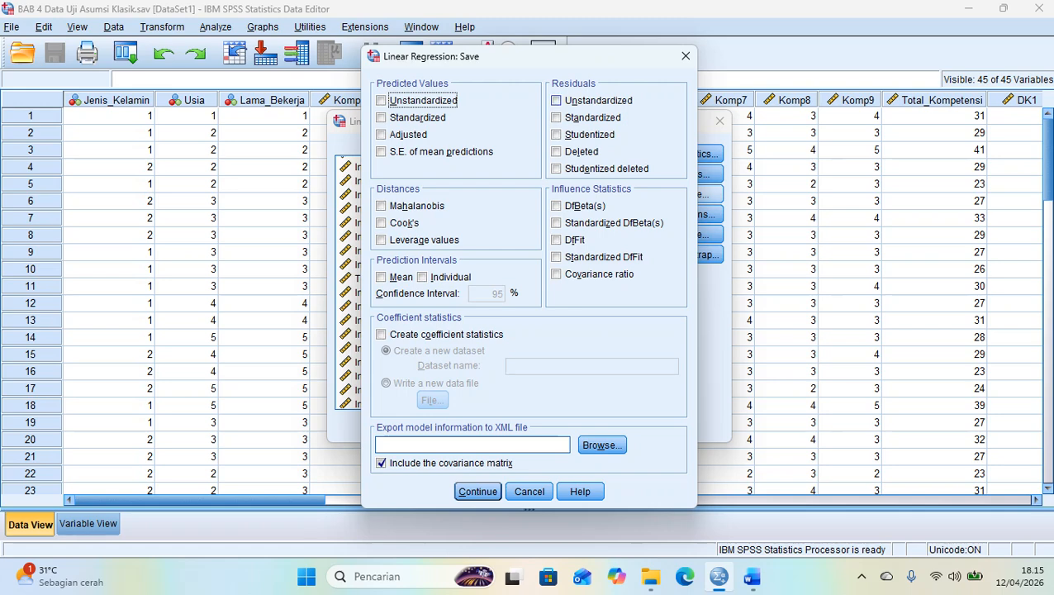
{"action": "left_click", "coordinate": [556, 101]}
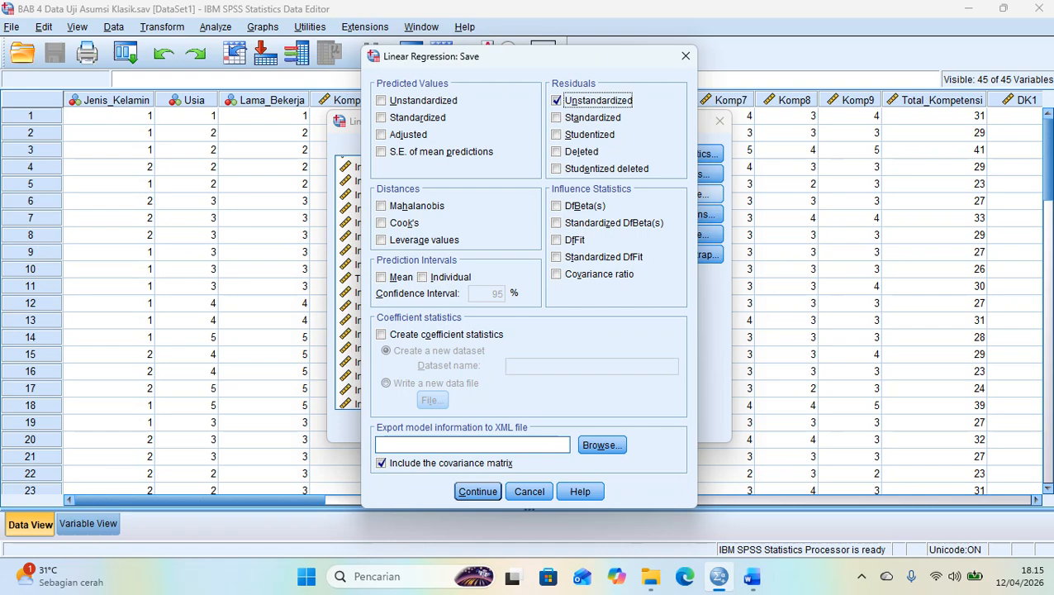
{"action": "left_click", "coordinate": [478, 490]}
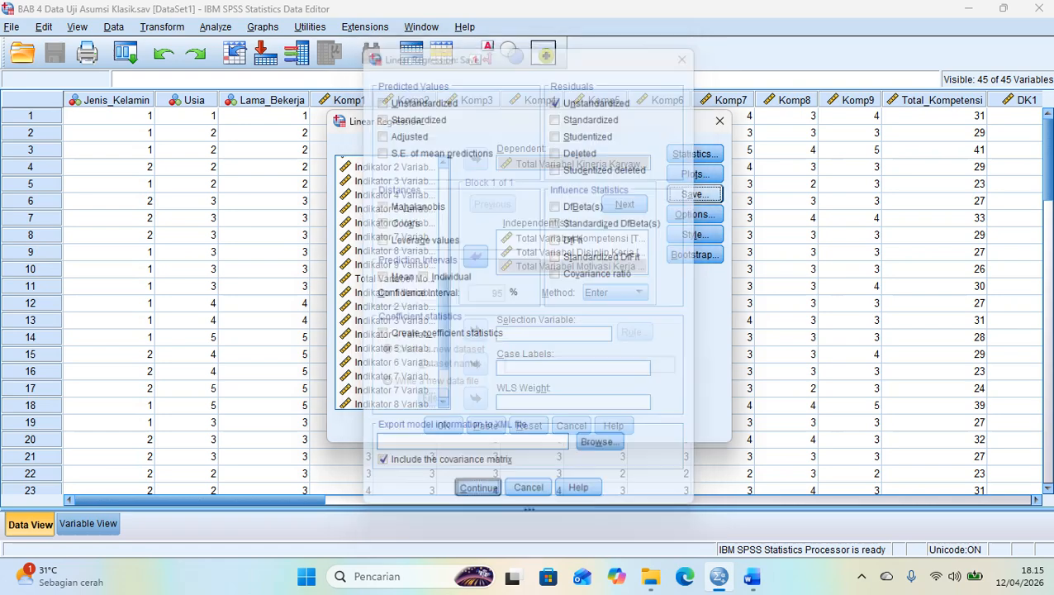
{"action": "left_click", "coordinate": [442, 424]}
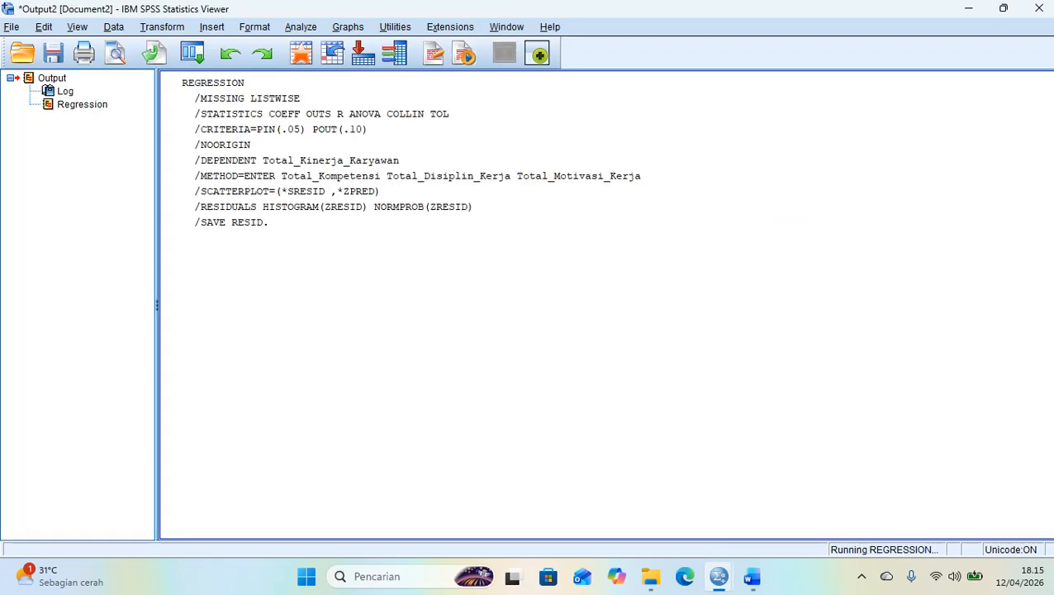
- Look over the regression output, and find the histogram figure caption under Metode Histogram in the Word document
{"action": "scroll", "coordinate": [603, 302], "scroll_direction": "down", "scroll_amount": 2}
{"action": "scroll", "coordinate": [603, 301], "scroll_direction": "down", "scroll_amount": 12}
{"action": "key", "text": "alt+Tab"}
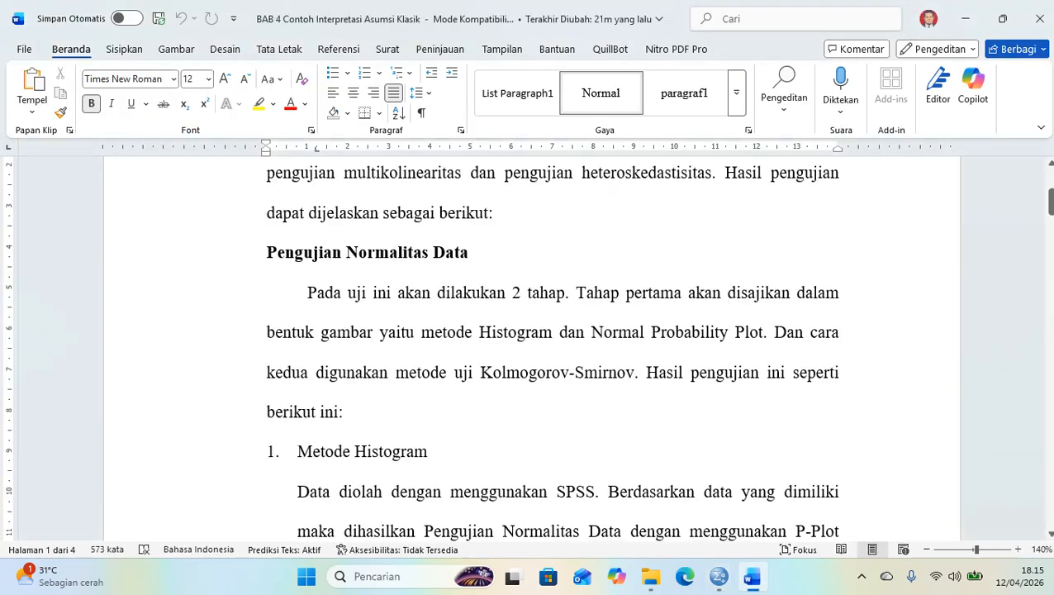
{"action": "scroll", "coordinate": [552, 346], "scroll_direction": "down", "scroll_amount": 5}
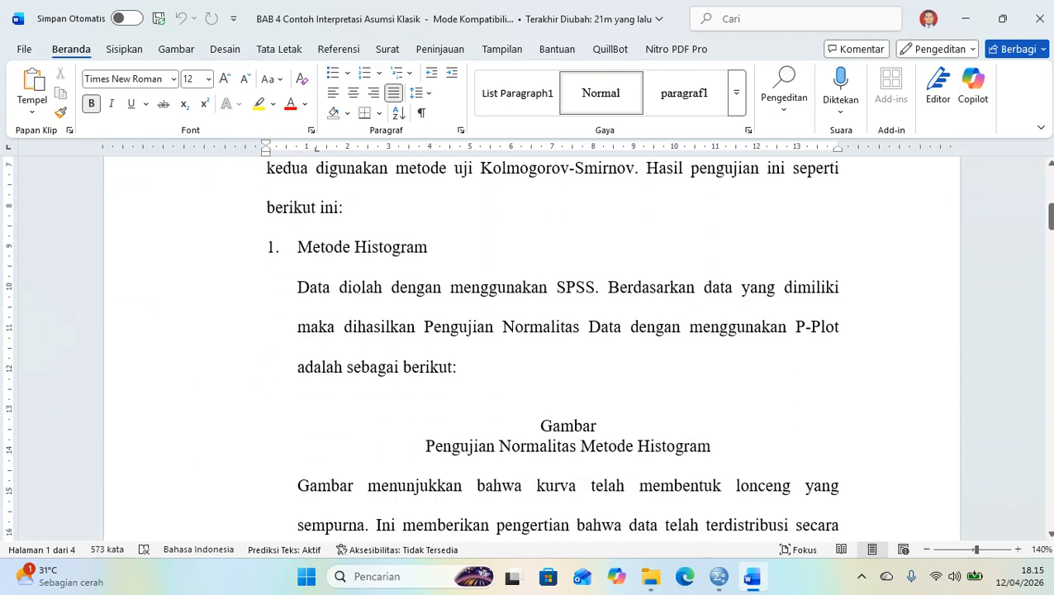
- Switch to the SPSS output viewer and copy the histogram of the regression standardized residuals
{"action": "left_click", "coordinate": [719, 577]}
{"action": "left_click", "coordinate": [798, 497]}
{"action": "scroll", "coordinate": [603, 298], "scroll_direction": "down", "scroll_amount": 10}
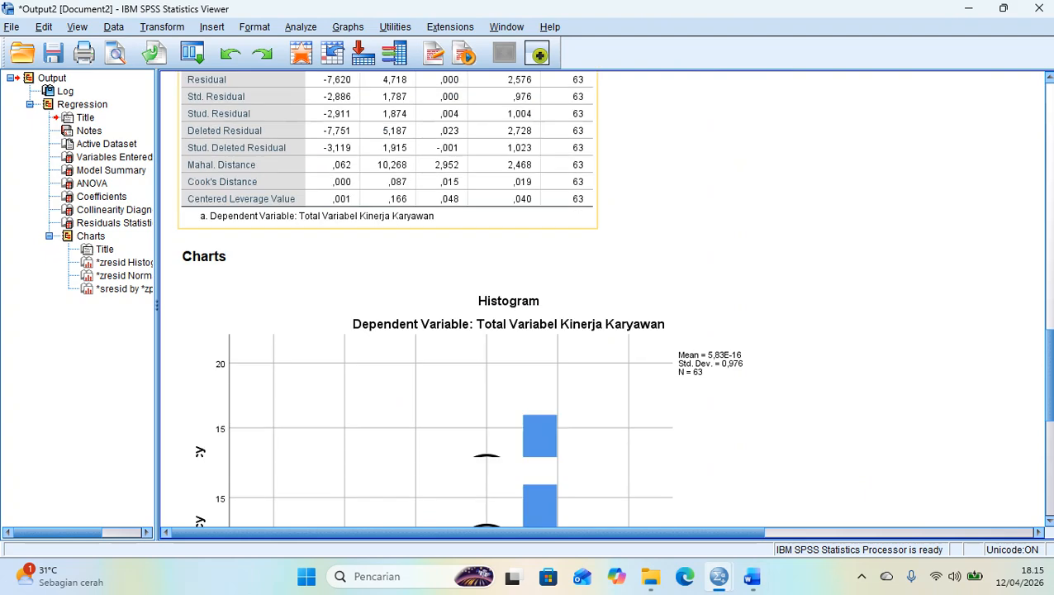
{"action": "scroll", "coordinate": [492, 322], "scroll_direction": "down", "scroll_amount": 1}
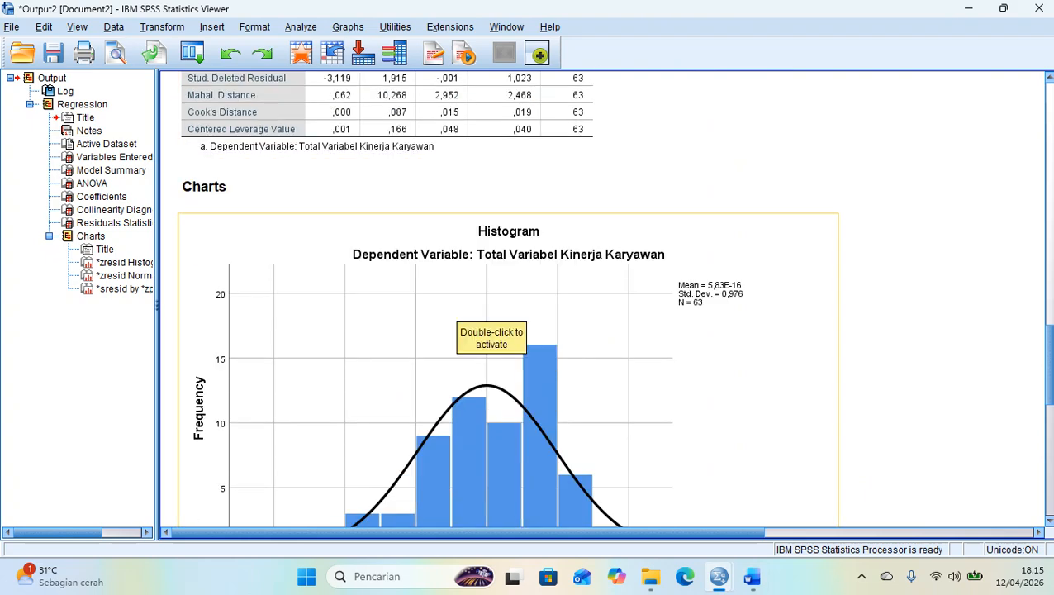
{"action": "scroll", "coordinate": [491, 322], "scroll_direction": "down", "scroll_amount": 1}
{"action": "left_click", "coordinate": [487, 326]}
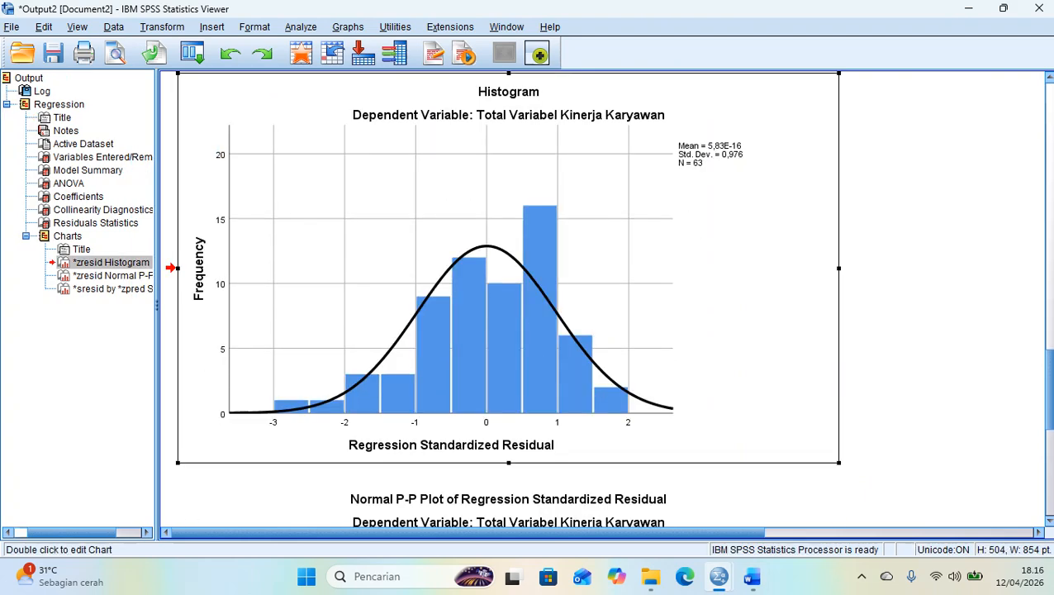
{"action": "right_click", "coordinate": [483, 161]}
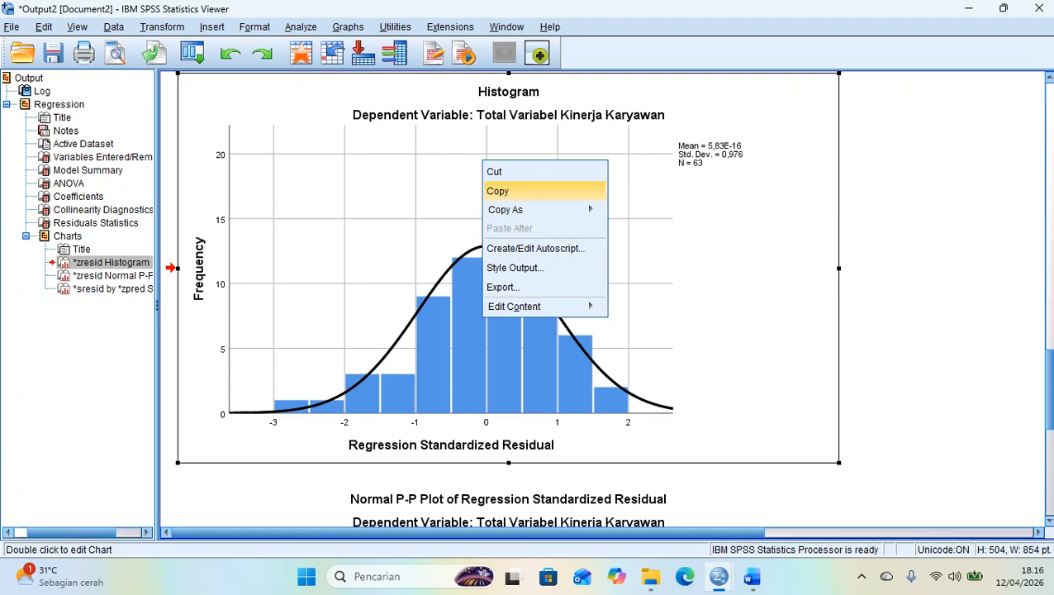
{"action": "left_click", "coordinate": [499, 191]}
- Switch to the Word document and paste the histogram above the "Pengujian Normalitas Metode Histogram" figure caption
{"action": "left_click", "coordinate": [752, 575]}
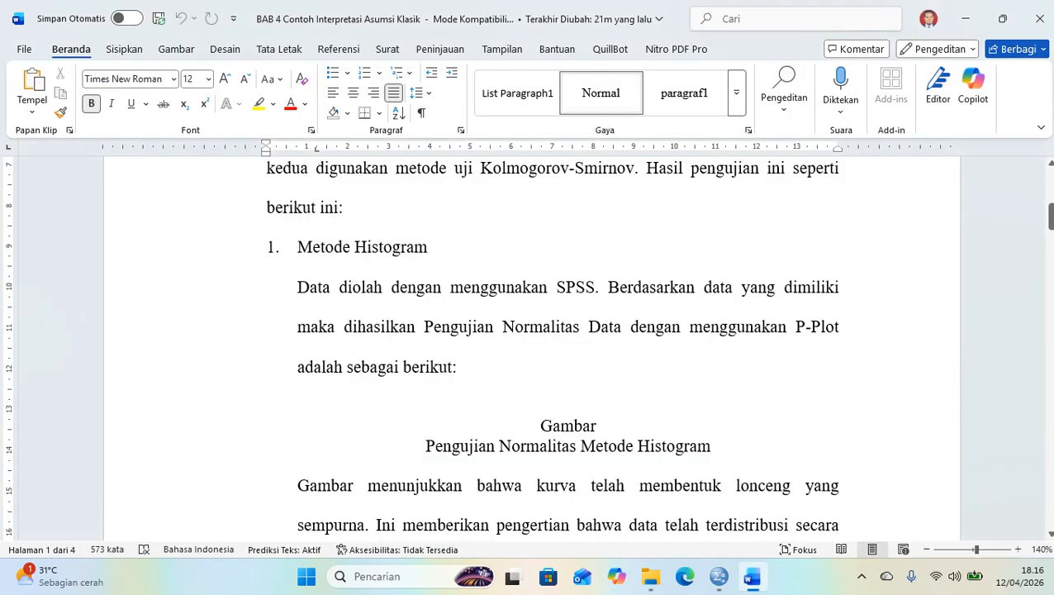
{"action": "left_click", "coordinate": [458, 367]}
{"action": "left_click", "coordinate": [438, 367]}
{"action": "left_click", "coordinate": [568, 406]}
{"action": "key", "text": "ctrl+v"}
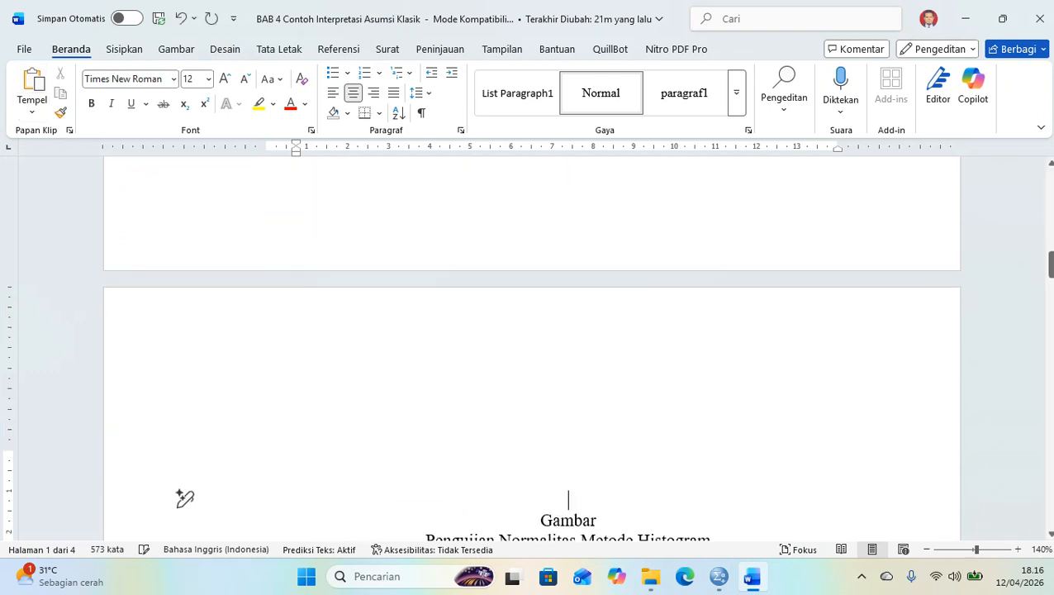
- Narrow the pasted histogram to a width of 13,16 cm so it fits the text margins, and activate the Crop tool
{"action": "scroll", "coordinate": [532, 347], "scroll_direction": "up", "scroll_amount": 8}
{"action": "left_click", "coordinate": [459, 323]}
{"action": "scroll", "coordinate": [532, 347], "scroll_direction": "down", "scroll_amount": 2}
{"action": "left_click", "coordinate": [612, 347]}
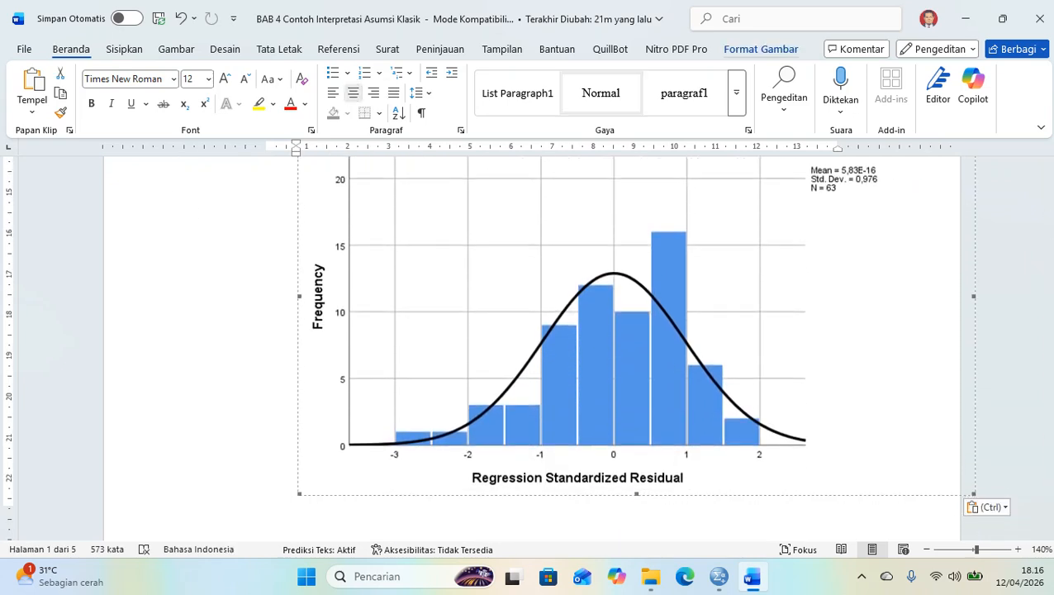
{"action": "left_click", "coordinate": [761, 49]}
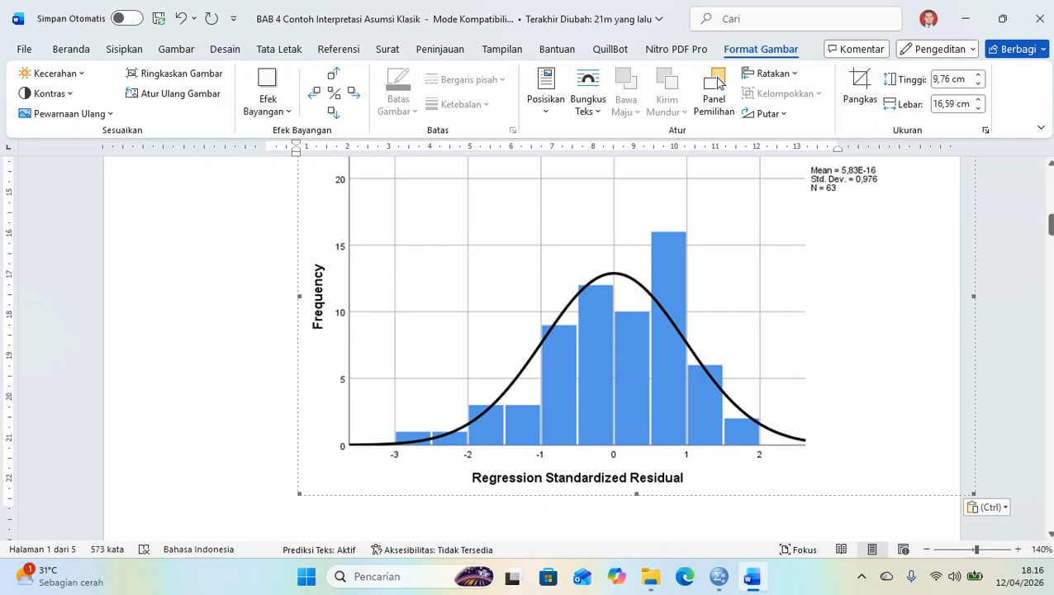
{"action": "left_click", "coordinate": [189, 310]}
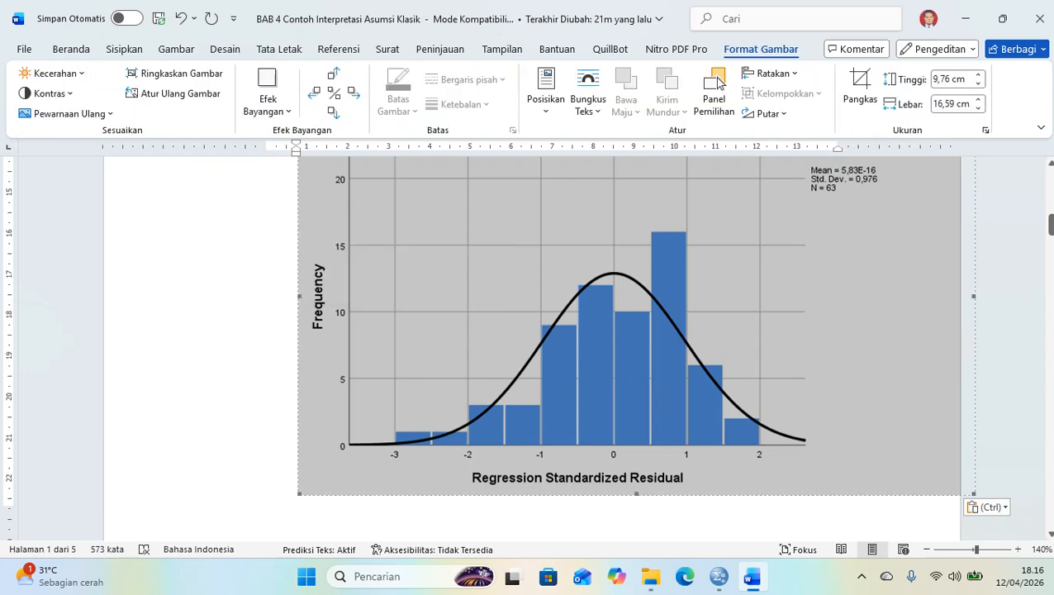
{"action": "left_click_drag", "start_coordinate": [974, 296], "coordinate": [836, 295]}
{"action": "scroll", "coordinate": [836, 296], "scroll_direction": "up", "scroll_amount": 5}
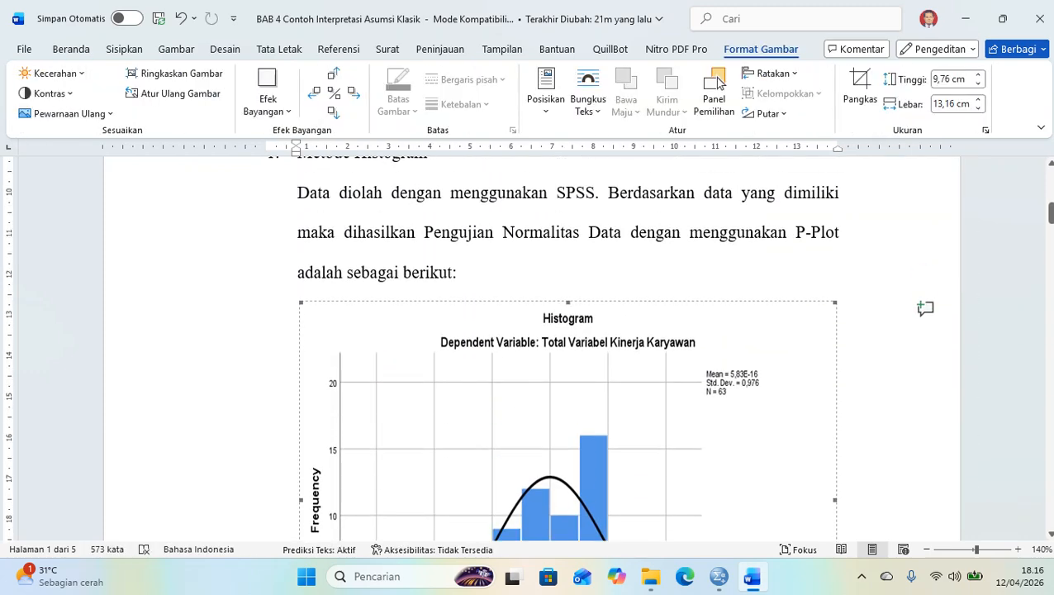
{"action": "scroll", "coordinate": [568, 347], "scroll_direction": "down", "scroll_amount": 1}
{"action": "left_click", "coordinate": [860, 92]}
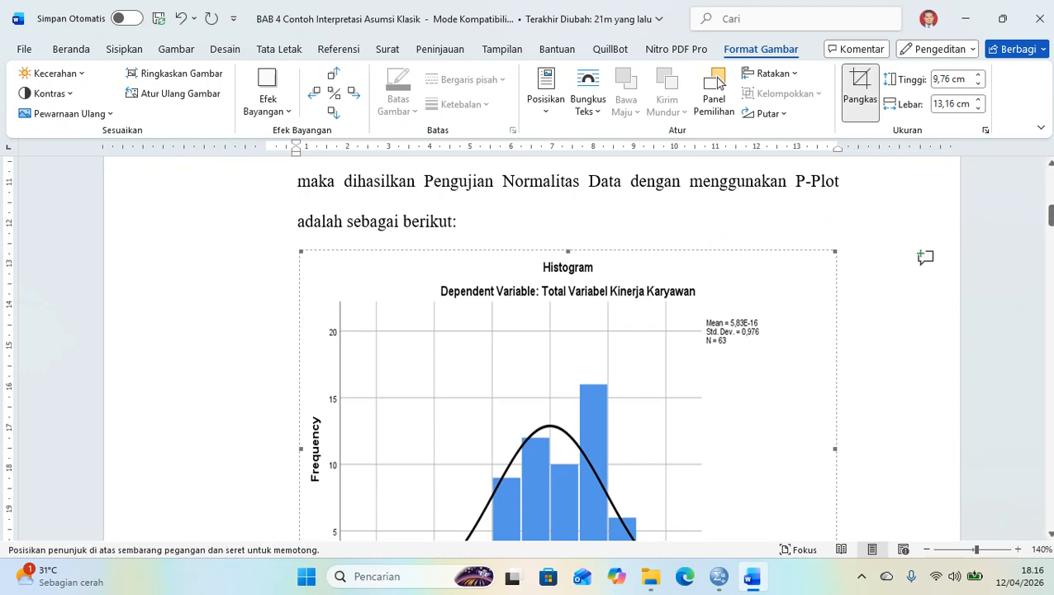
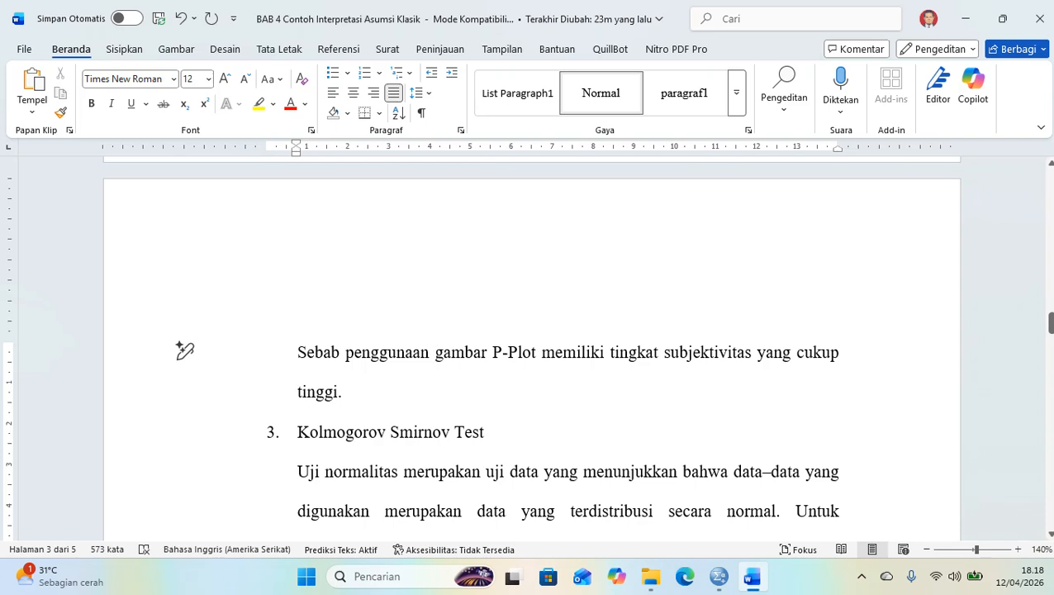
- Delete the old One-Sample Kolmogorov-Smirnov Test table under the Tabel 1 caption, leaving one empty line there
{"action": "scroll", "coordinate": [528, 347], "scroll_direction": "down", "scroll_amount": 4}
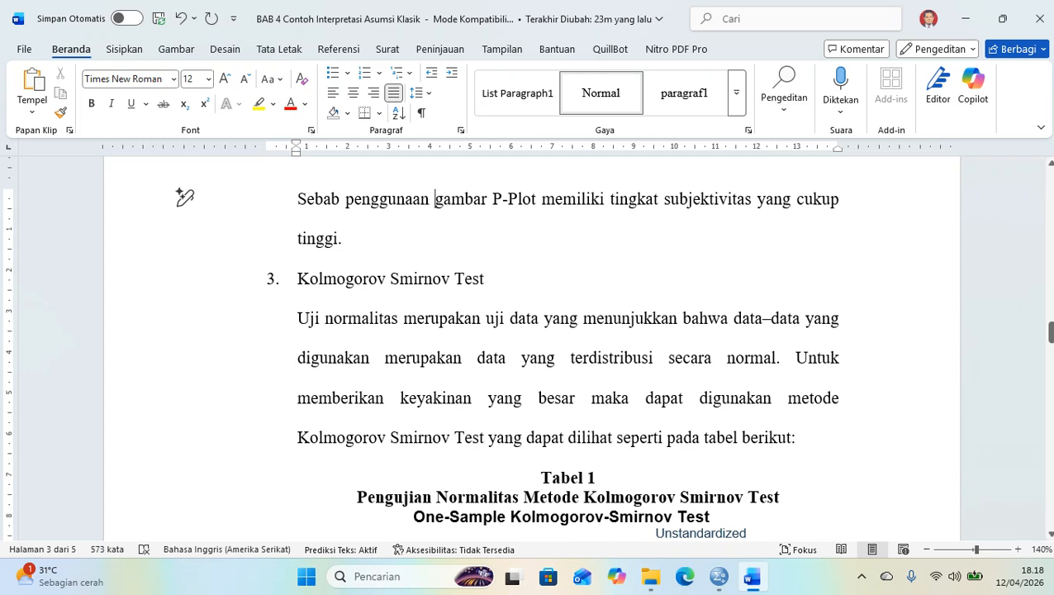
{"action": "scroll", "coordinate": [529, 347], "scroll_direction": "up", "scroll_amount": 6}
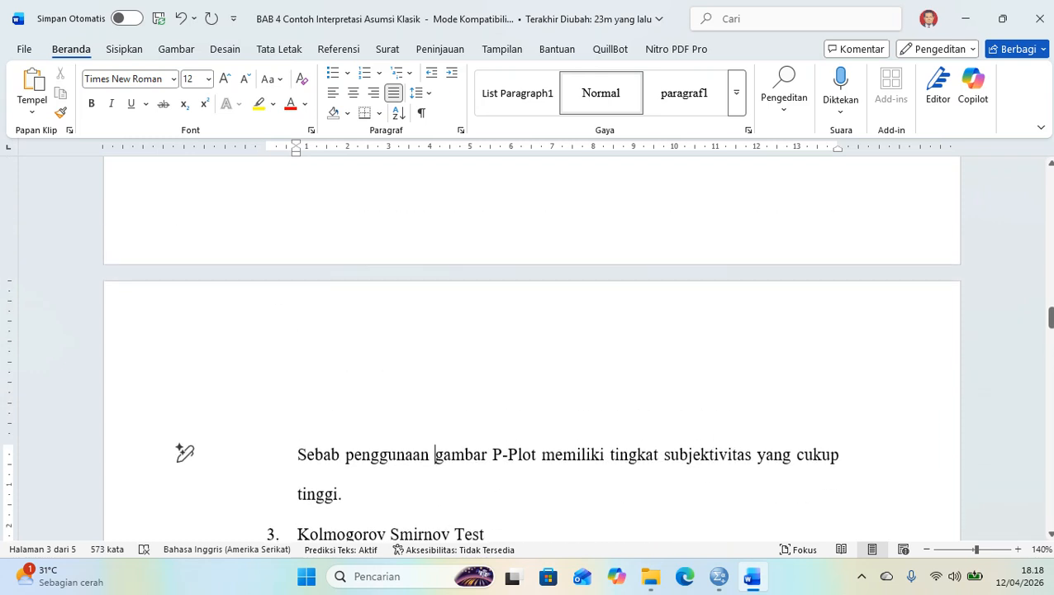
{"action": "scroll", "coordinate": [529, 347], "scroll_direction": "down", "scroll_amount": 4}
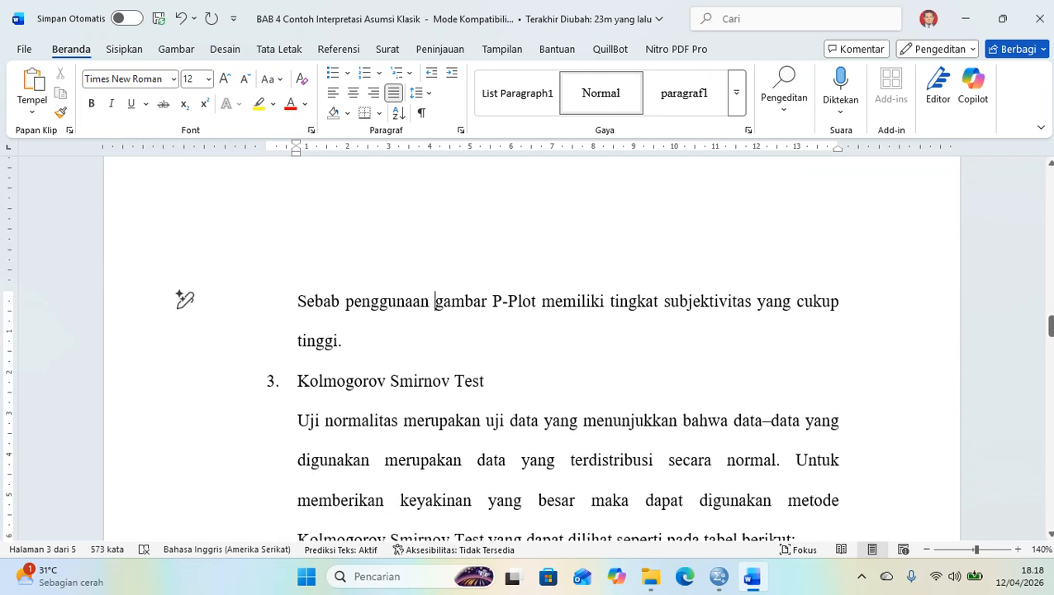
{"action": "scroll", "coordinate": [528, 347], "scroll_direction": "down", "scroll_amount": 3}
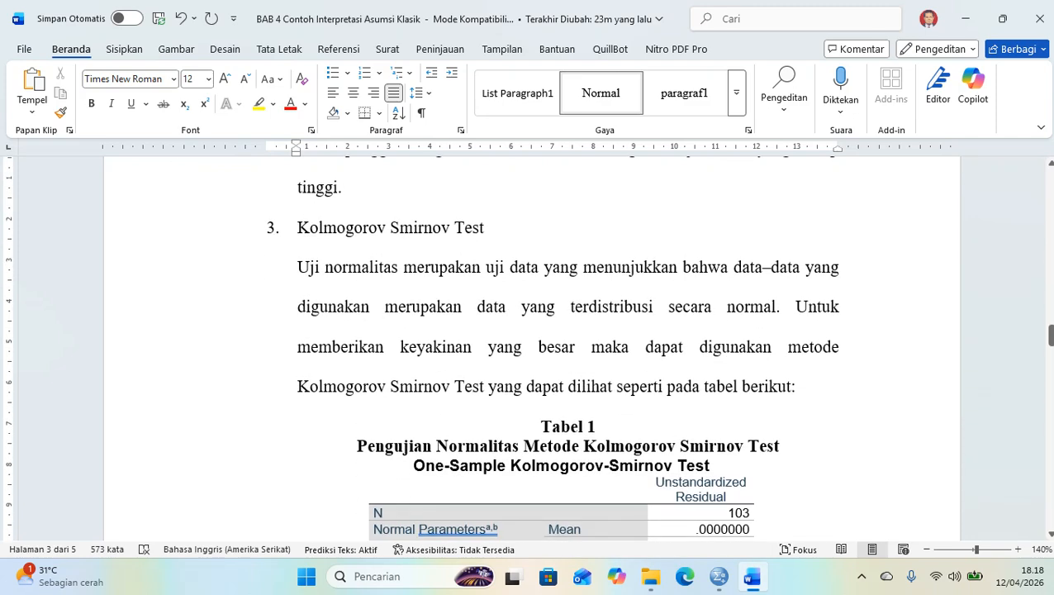
{"action": "scroll", "coordinate": [362, 295], "scroll_direction": "down", "scroll_amount": 3}
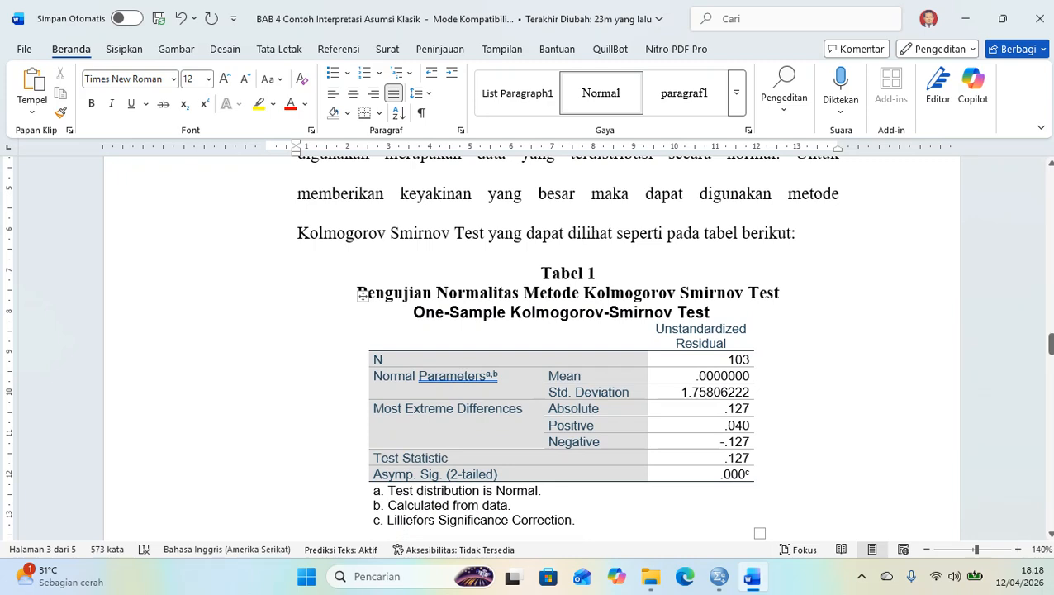
{"action": "left_click", "coordinate": [363, 295]}
{"action": "key", "text": "Return"}
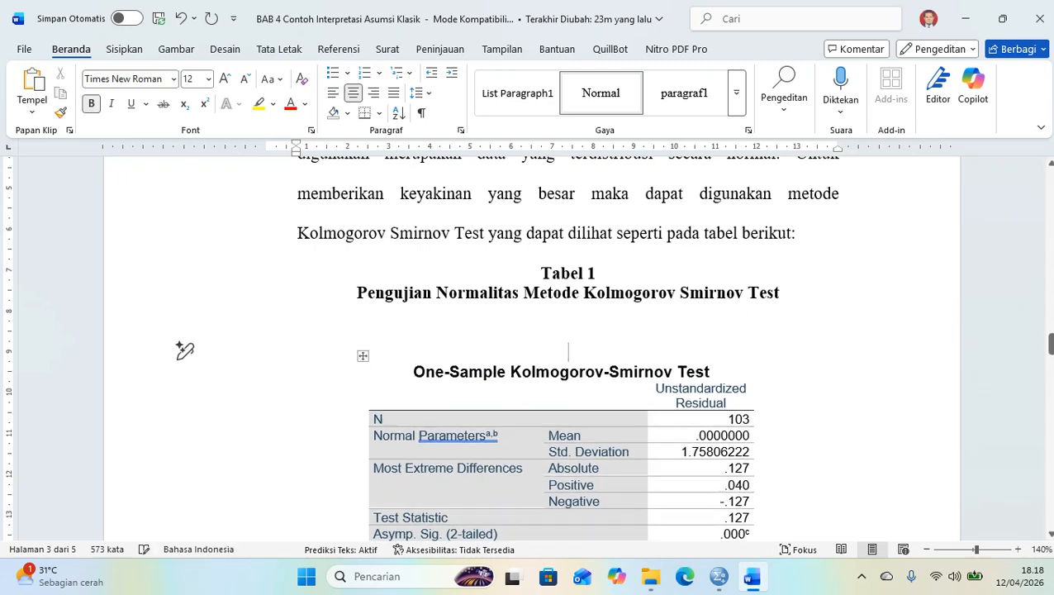
{"action": "left_click_drag", "start_coordinate": [183, 349], "coordinate": [184, 473]}
{"action": "left_click_drag", "start_coordinate": [801, 494], "coordinate": [748, 457]}
{"action": "key", "text": "Delete"}
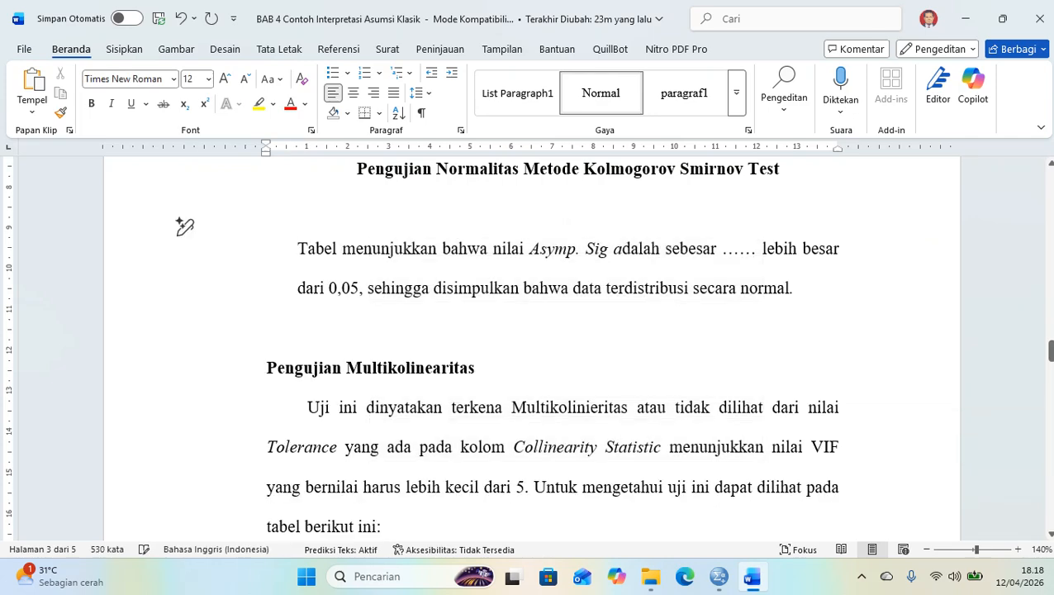
{"action": "key", "text": "BackSpace"}
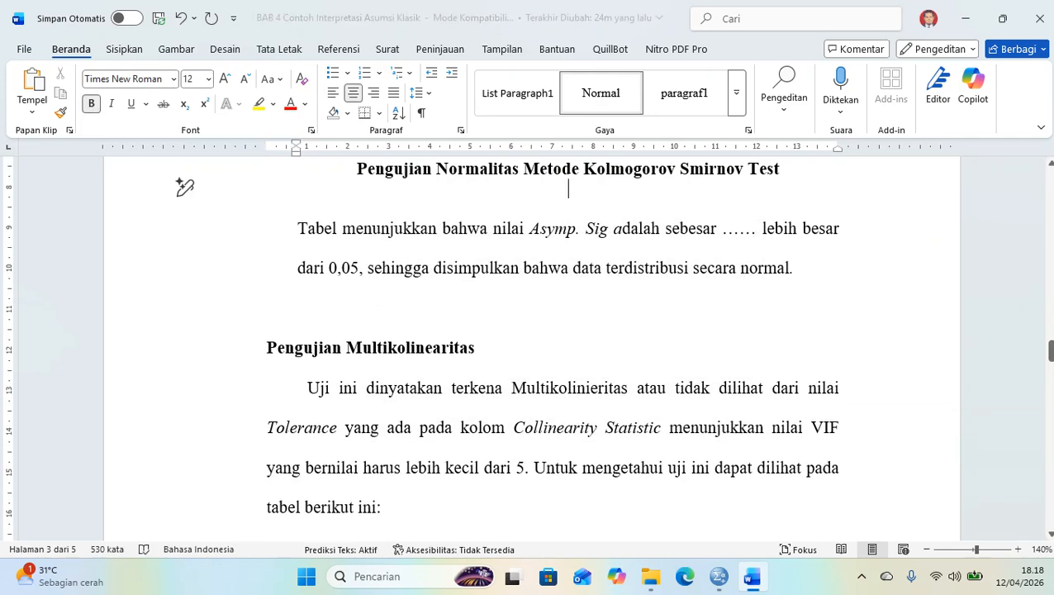
{"action": "scroll", "coordinate": [529, 347], "scroll_direction": "up", "scroll_amount": 3}
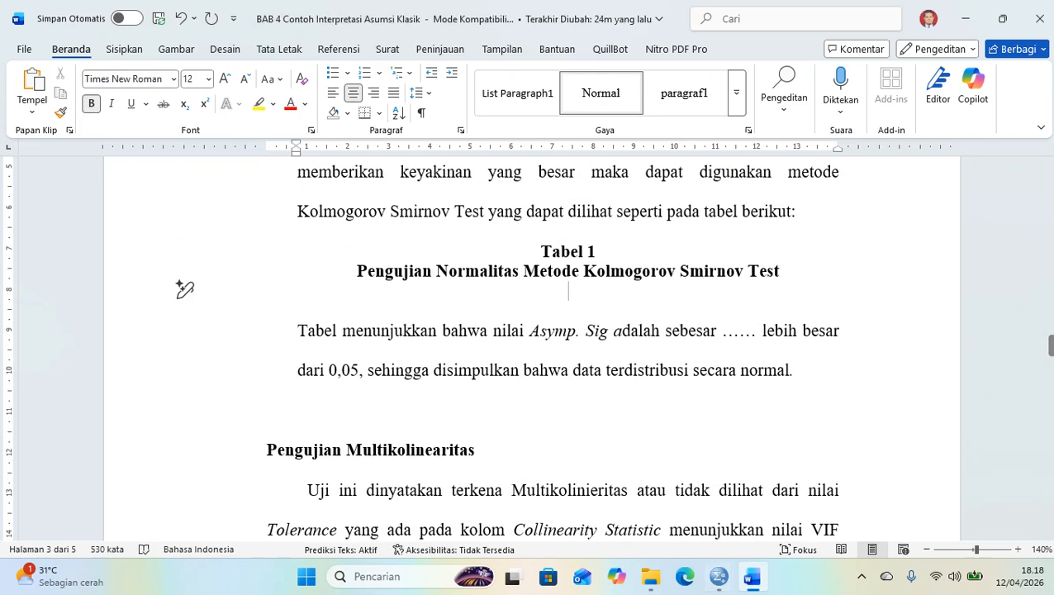
- Switch to the SPSS Data Editor and run the legacy 1-Sample K-S test on Unstandardized Residual with the Normal distribution
{"action": "mouse_move", "coordinate": [719, 576]}
{"action": "left_click", "coordinate": [634, 499]}
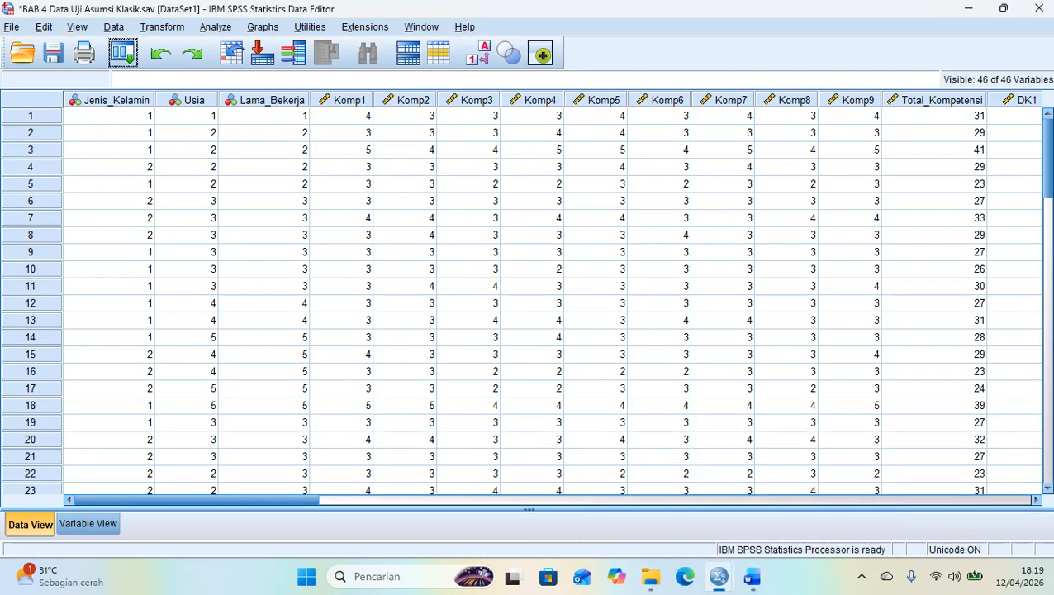
{"action": "left_click", "coordinate": [215, 27]}
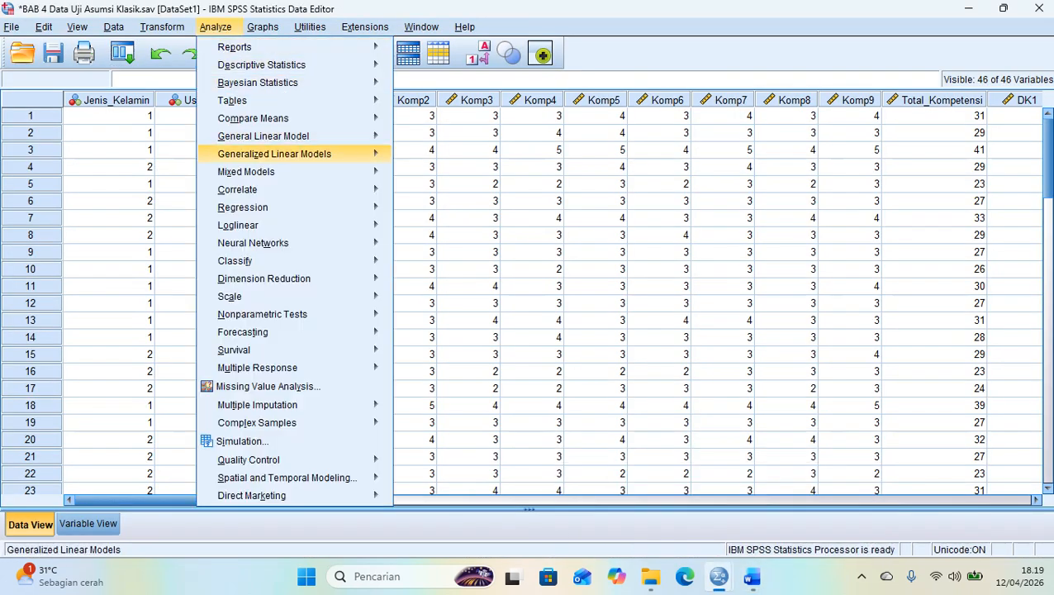
{"action": "mouse_move", "coordinate": [262, 314]}
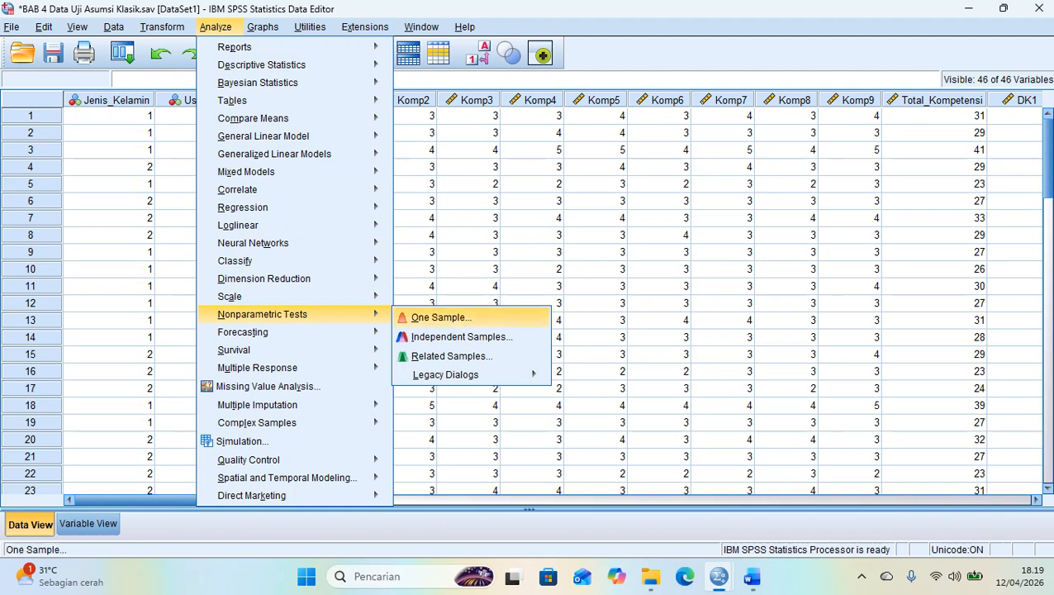
{"action": "mouse_move", "coordinate": [445, 374]}
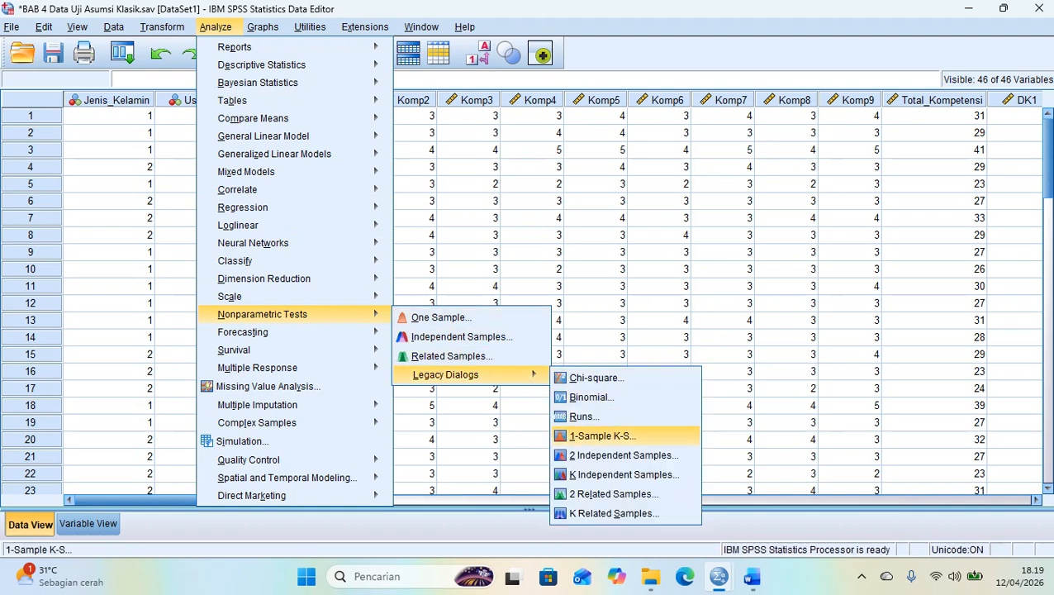
{"action": "left_click", "coordinate": [602, 435]}
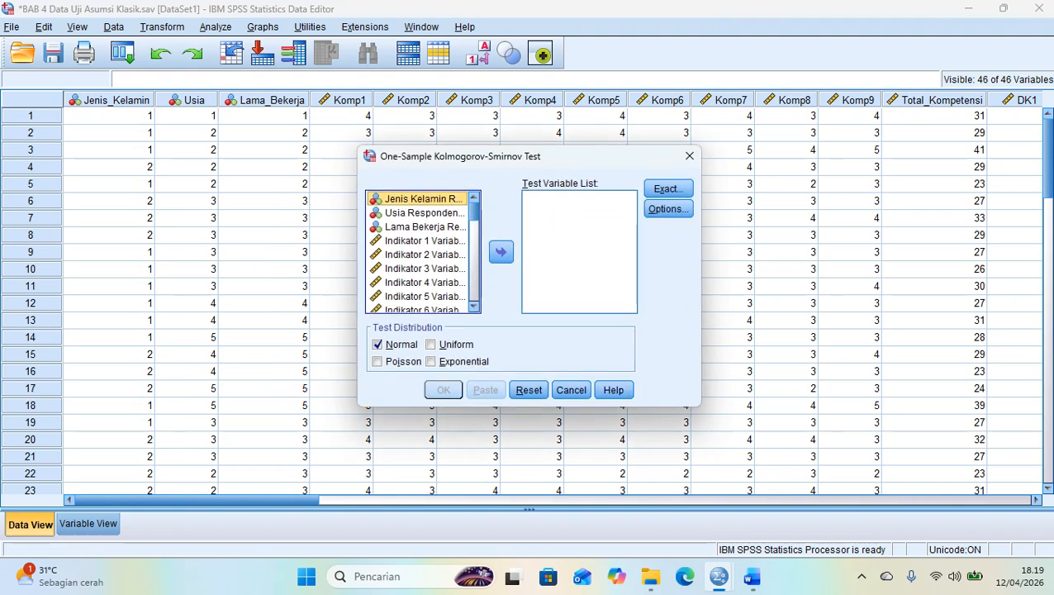
{"action": "scroll", "coordinate": [423, 248], "scroll_direction": "down", "scroll_amount": 3}
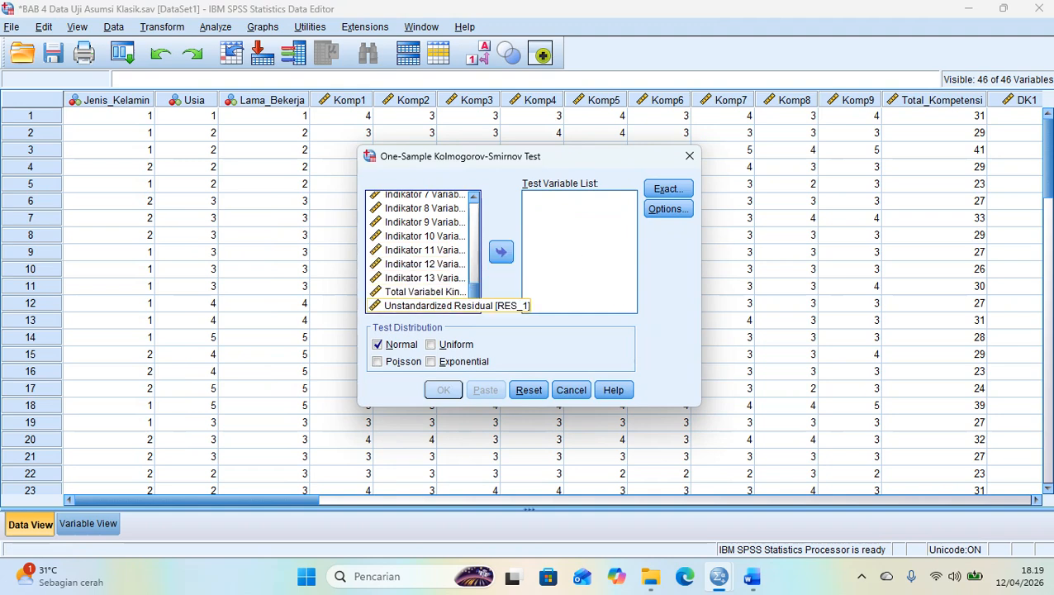
{"action": "left_click", "coordinate": [424, 306]}
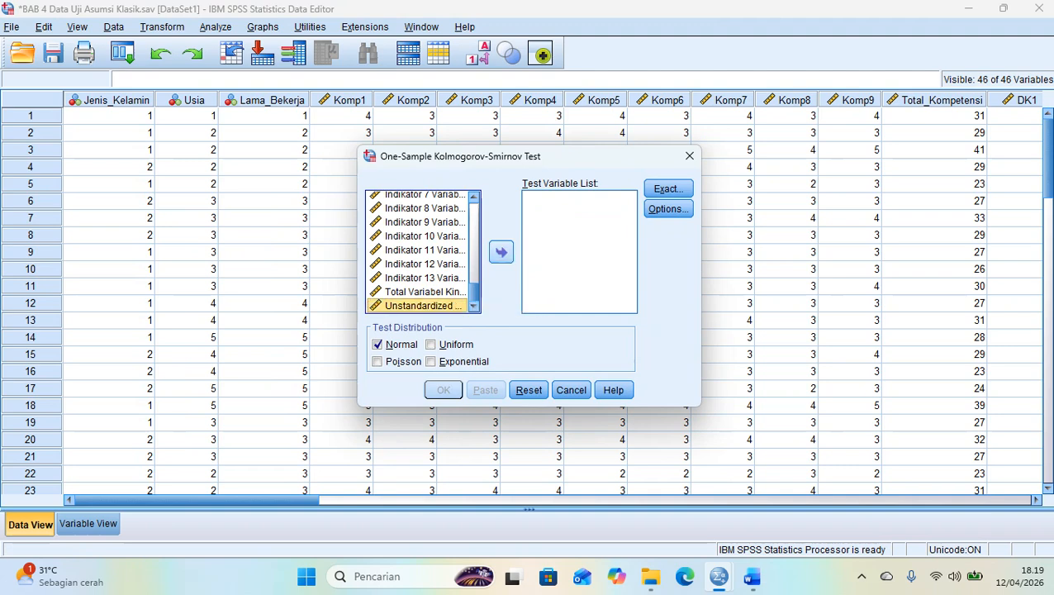
{"action": "left_click", "coordinate": [501, 252]}
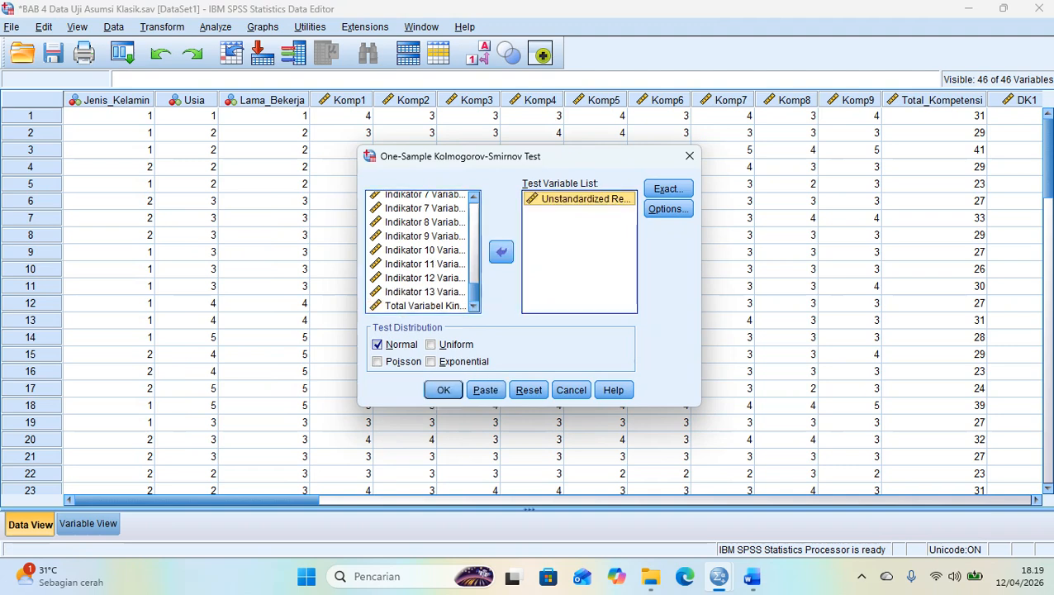
{"action": "left_click", "coordinate": [443, 389]}
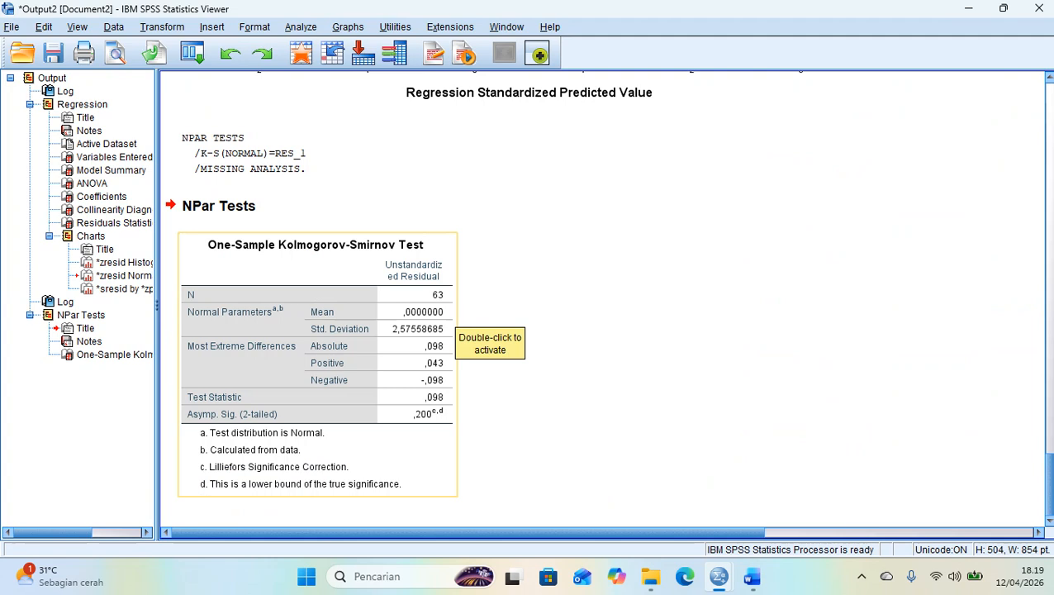
- Copy the One-Sample Kolmogorov-Smirnov Test output table and paste it below the Tabel 1 caption in the Word document
{"action": "left_click", "coordinate": [303, 261]}
{"action": "right_click", "coordinate": [302, 261]}
{"action": "left_click", "coordinate": [347, 290]}
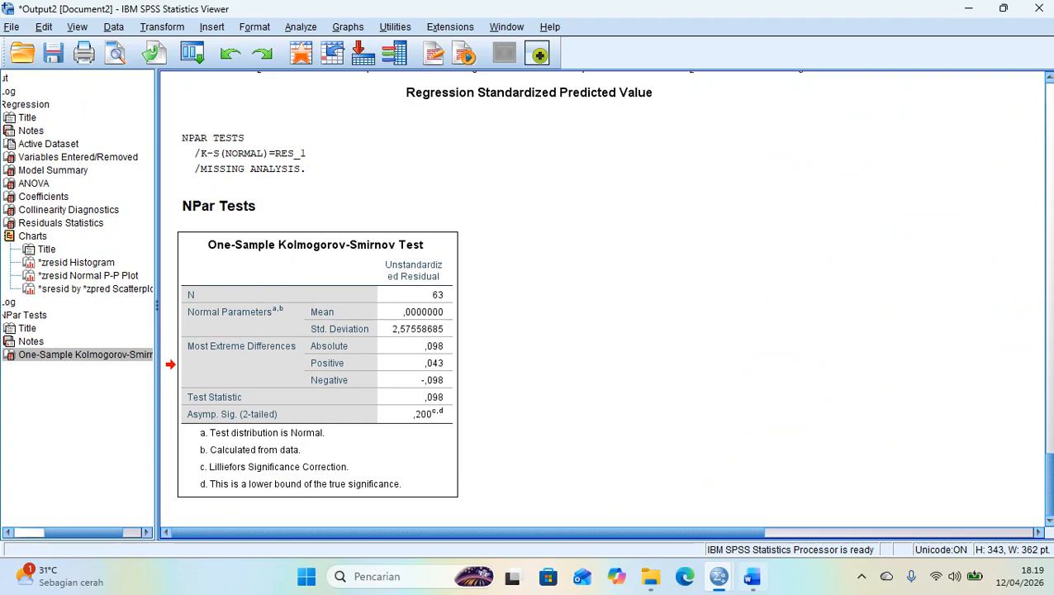
{"action": "left_click", "coordinate": [752, 577]}
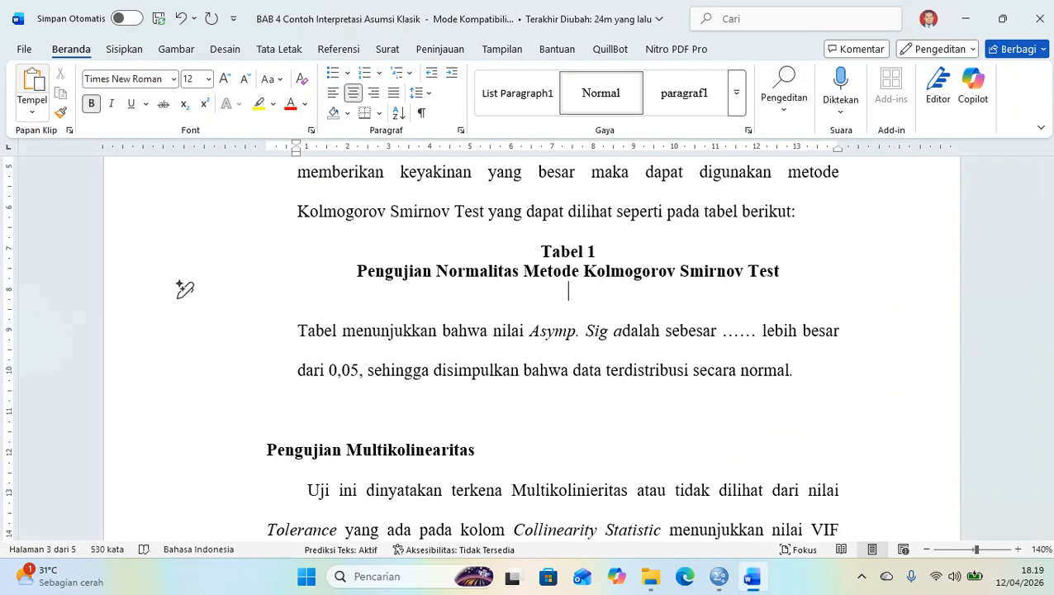
{"action": "key", "text": "ctrl+v"}
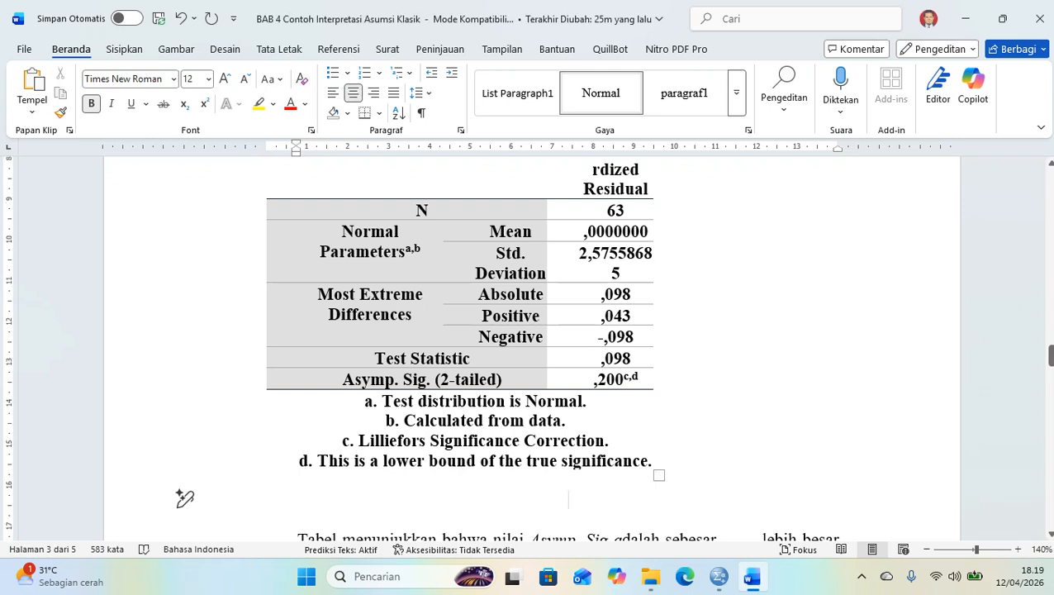
- Widen the last column of the pasted Kolmogorov-Smirnov table so that "Unstandardized Residual" fits on one line
{"action": "scroll", "coordinate": [529, 347], "scroll_direction": "up", "scroll_amount": 3}
{"action": "left_click", "coordinate": [421, 341]}
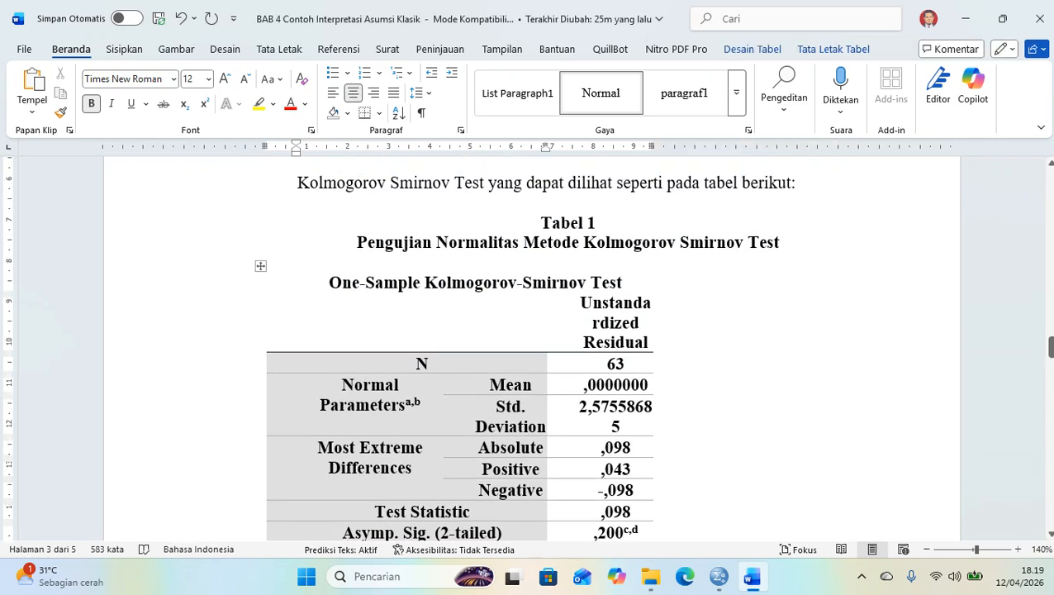
{"action": "left_click_drag", "start_coordinate": [653, 330], "coordinate": [794, 331]}
{"action": "left_click", "coordinate": [184, 260]}
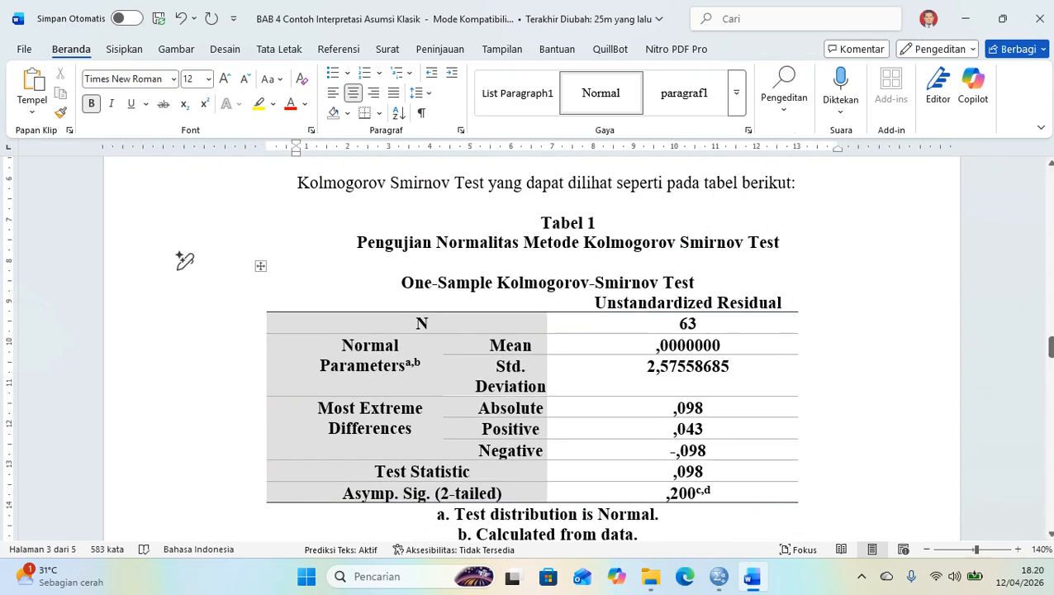
- Delete the centred Kolmogorov-Smirnov table, justify the empty line under the Tabel 1 caption and paste the table there again
{"action": "scroll", "coordinate": [184, 260], "scroll_direction": "down", "scroll_amount": 1}
{"action": "left_click_drag", "start_coordinate": [185, 210], "coordinate": [184, 435]}
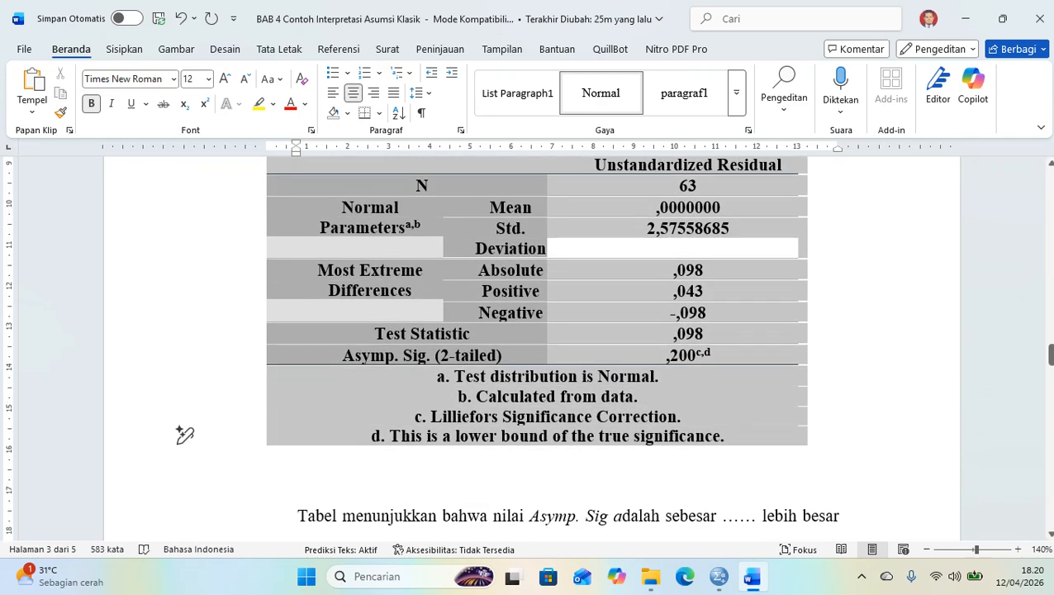
{"action": "key", "text": "BackSpace"}
{"action": "key", "text": "ctrl+j"}
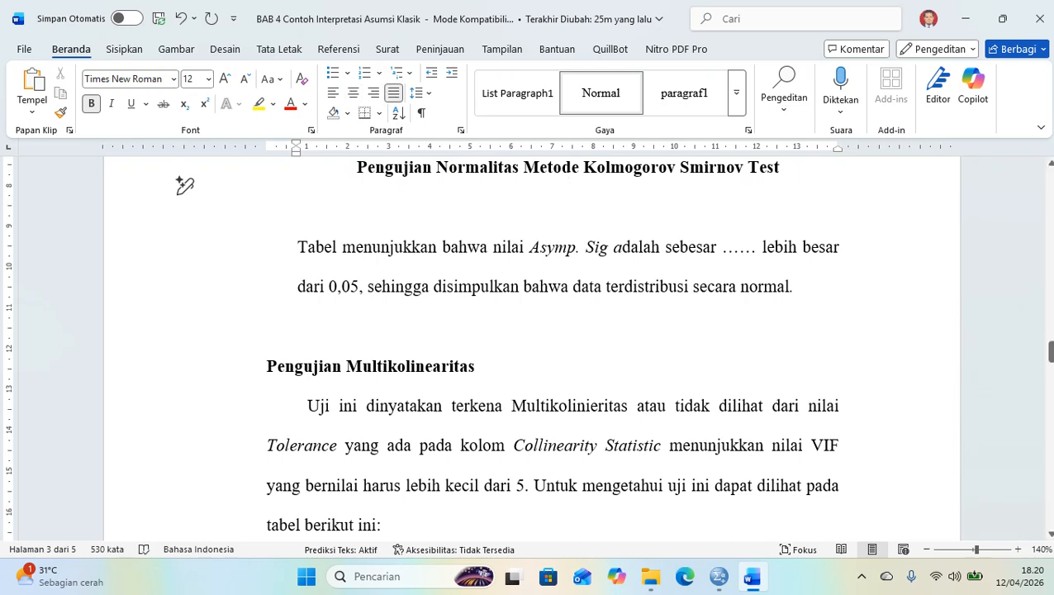
{"action": "key", "text": "ctrl+v"}
- Widen the last column of the re-pasted Kolmogorov-Smirnov table out to the text's right margin
{"action": "scroll", "coordinate": [181, 496], "scroll_direction": "up", "scroll_amount": 2}
{"action": "scroll", "coordinate": [531, 347], "scroll_direction": "up", "scroll_amount": 1}
{"action": "left_click", "coordinate": [616, 323]}
{"action": "left_click_drag", "start_coordinate": [652, 330], "coordinate": [839, 331]}
{"action": "scroll", "coordinate": [796, 331], "scroll_direction": "up", "scroll_amount": 4}
{"action": "scroll", "coordinate": [687, 507], "scroll_direction": "down", "scroll_amount": 3}
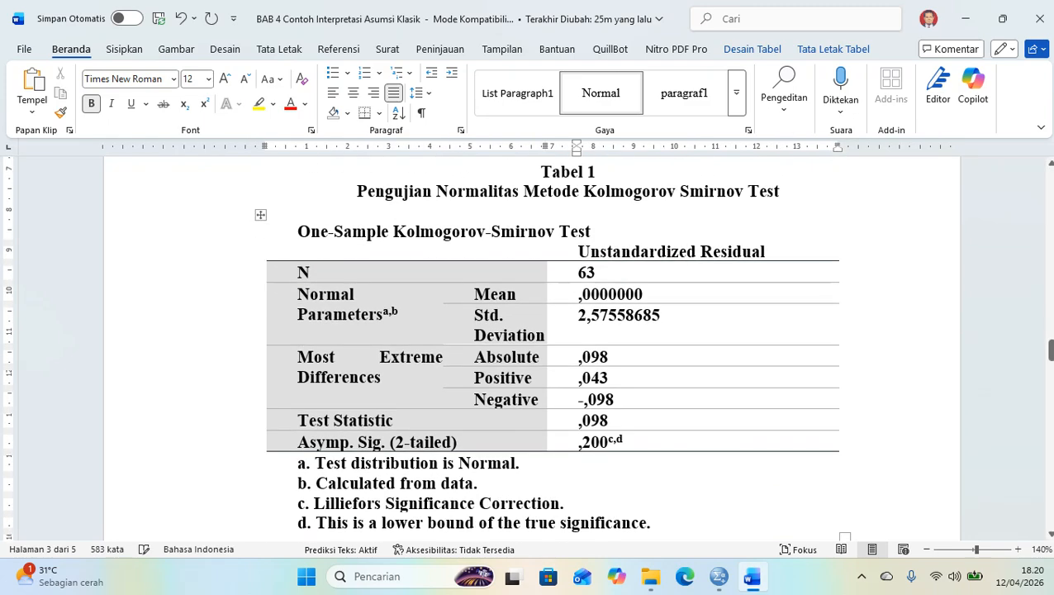
- Widen the table's two label columns so each label fits on one line, and bring its right edge back near the text margin
{"action": "left_click_drag", "start_coordinate": [547, 330], "coordinate": [676, 330]}
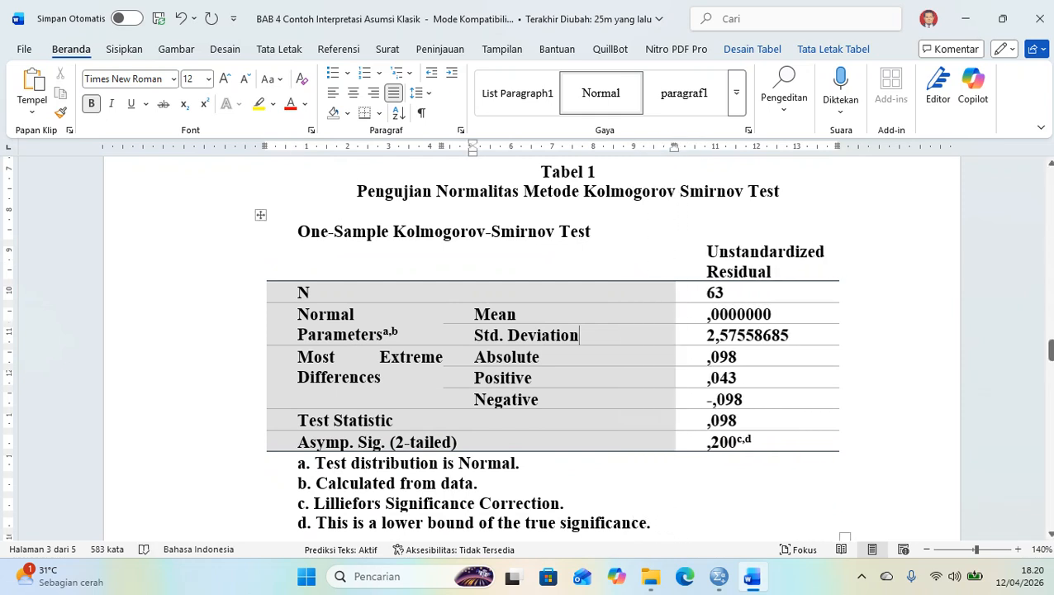
{"action": "left_click_drag", "start_coordinate": [444, 331], "coordinate": [498, 331]}
{"action": "scroll", "coordinate": [519, 347], "scroll_direction": "up", "scroll_amount": 3}
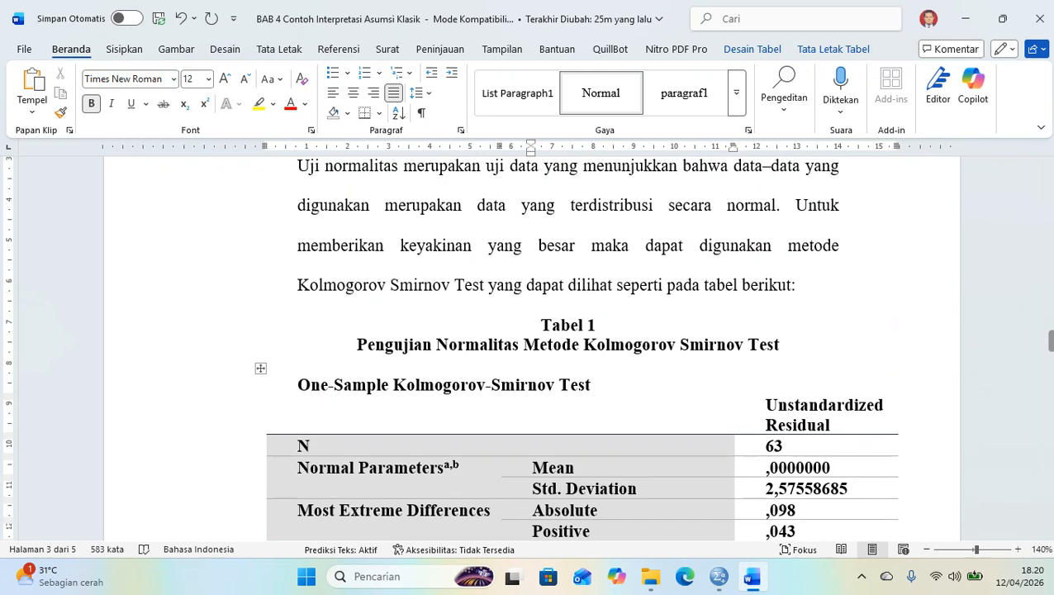
{"action": "scroll", "coordinate": [529, 347], "scroll_direction": "down", "scroll_amount": 3}
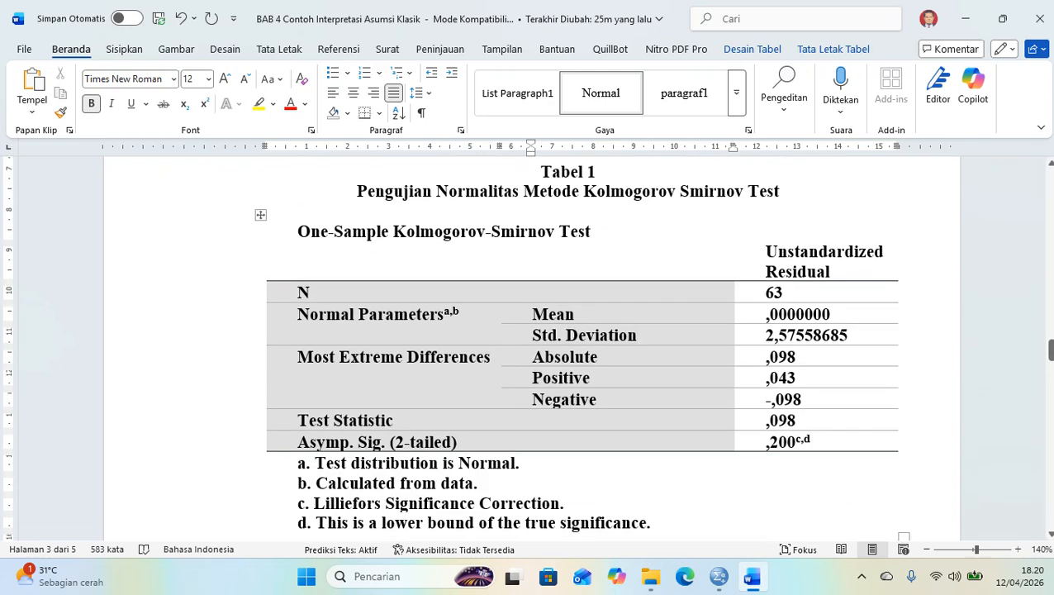
{"action": "left_click_drag", "start_coordinate": [734, 330], "coordinate": [677, 331]}
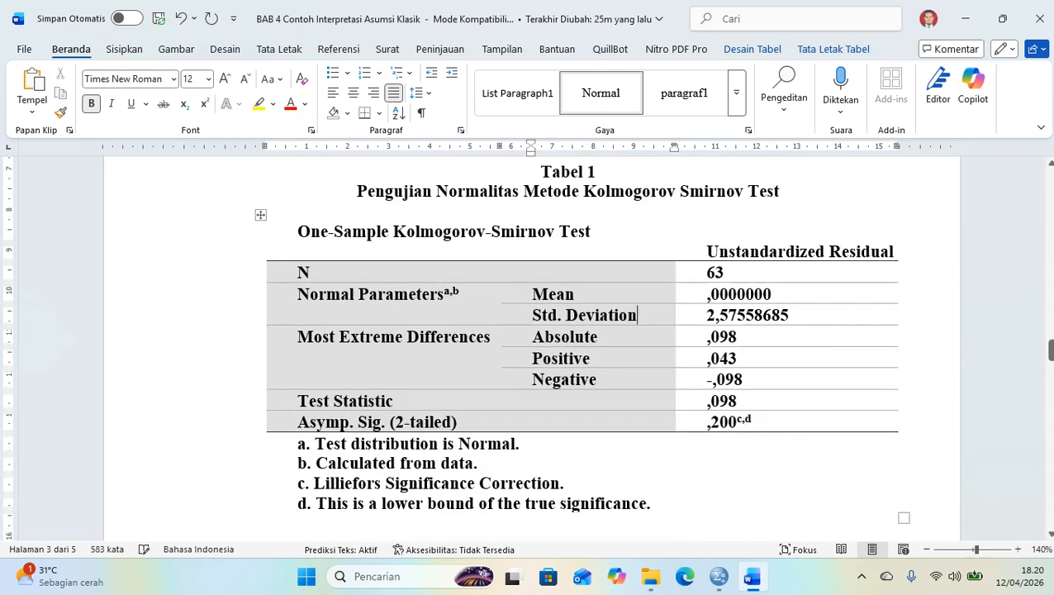
{"action": "left_click_drag", "start_coordinate": [898, 347], "coordinate": [849, 347]}
{"action": "scroll", "coordinate": [849, 347], "scroll_direction": "up", "scroll_amount": 5}
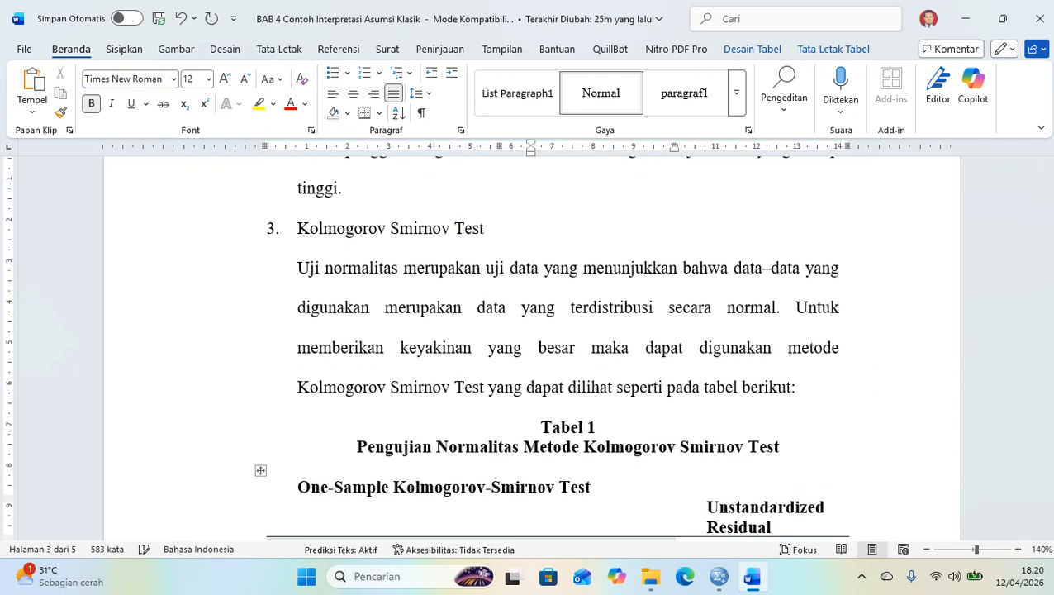
- Delete the two empty lines between the Kolmogorov-Smirnov table and the paragraph starting "Tabel menunjukkan"
{"action": "scroll", "coordinate": [552, 347], "scroll_direction": "down", "scroll_amount": 5}
{"action": "scroll", "coordinate": [552, 347], "scroll_direction": "down", "scroll_amount": 2}
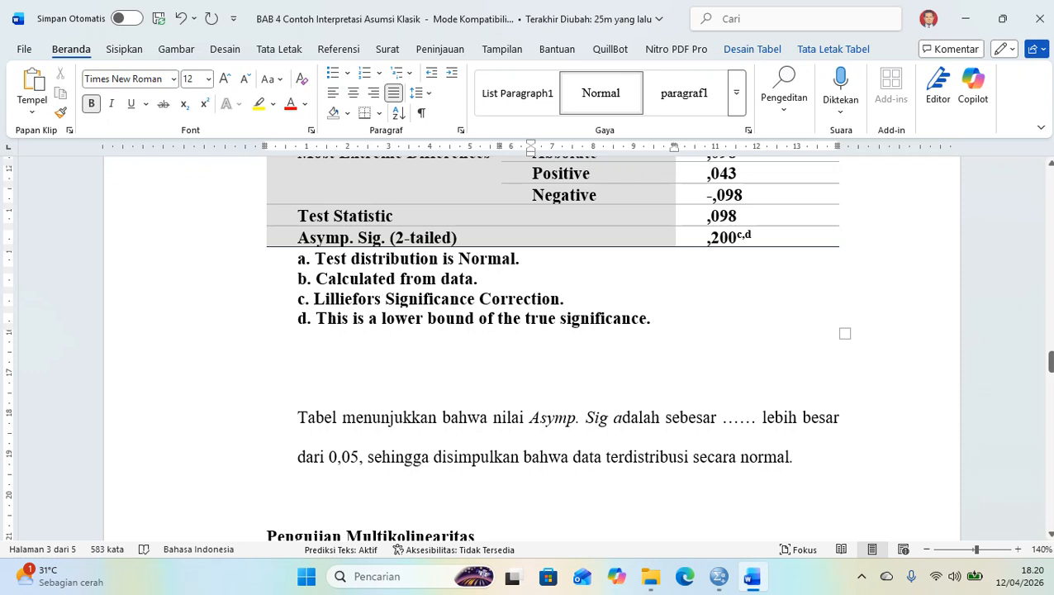
{"action": "left_click", "coordinate": [298, 338]}
{"action": "key", "text": "Delete"}
{"action": "key", "text": "Delete"}
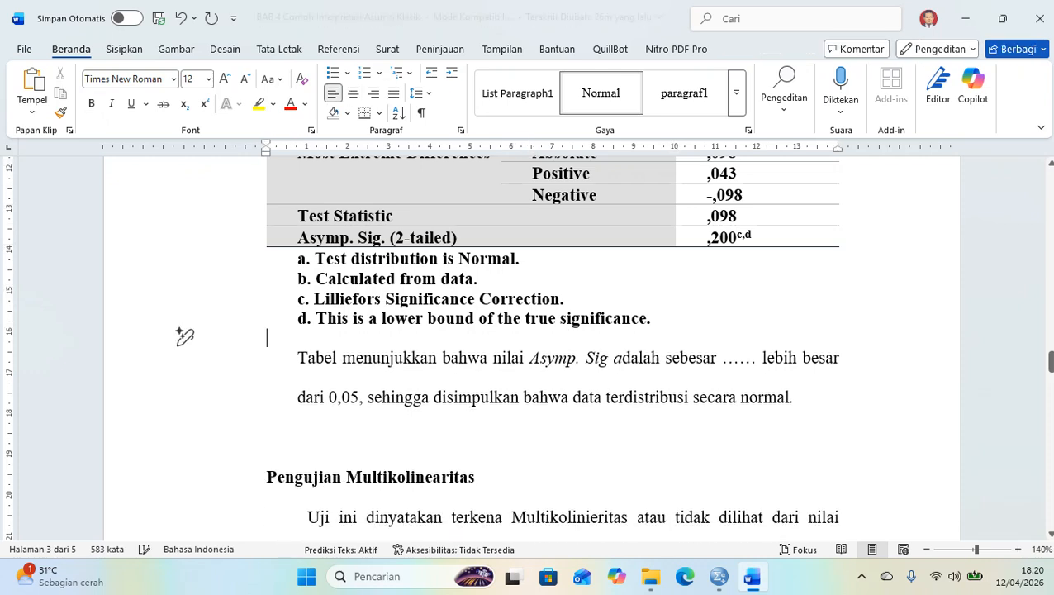
- Shift the Kolmogorov-Smirnov table so its left edge lines up with the indented body text
{"action": "left_click", "coordinate": [298, 358]}
{"action": "scroll", "coordinate": [311, 351], "scroll_direction": "up", "scroll_amount": 4}
{"action": "left_click", "coordinate": [312, 344]}
{"action": "left_click_drag", "start_coordinate": [264, 146], "coordinate": [296, 147]}
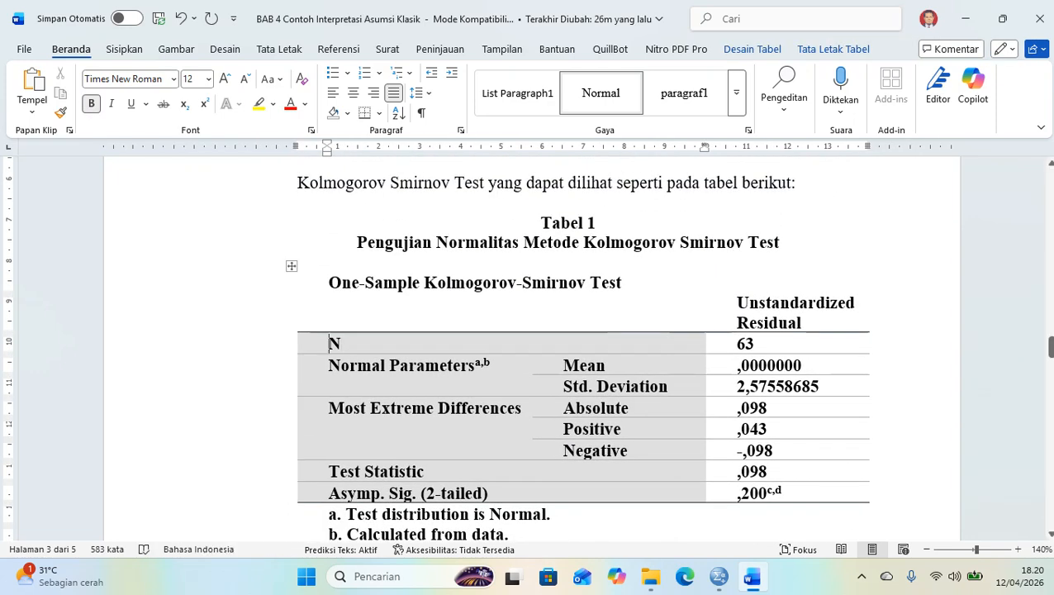
- Replace the dotted Asymp. Sig placeholder in the paragraph below the Kolmogorov-Smirnov table with 0,200
{"action": "scroll", "coordinate": [573, 347], "scroll_direction": "down", "scroll_amount": 4}
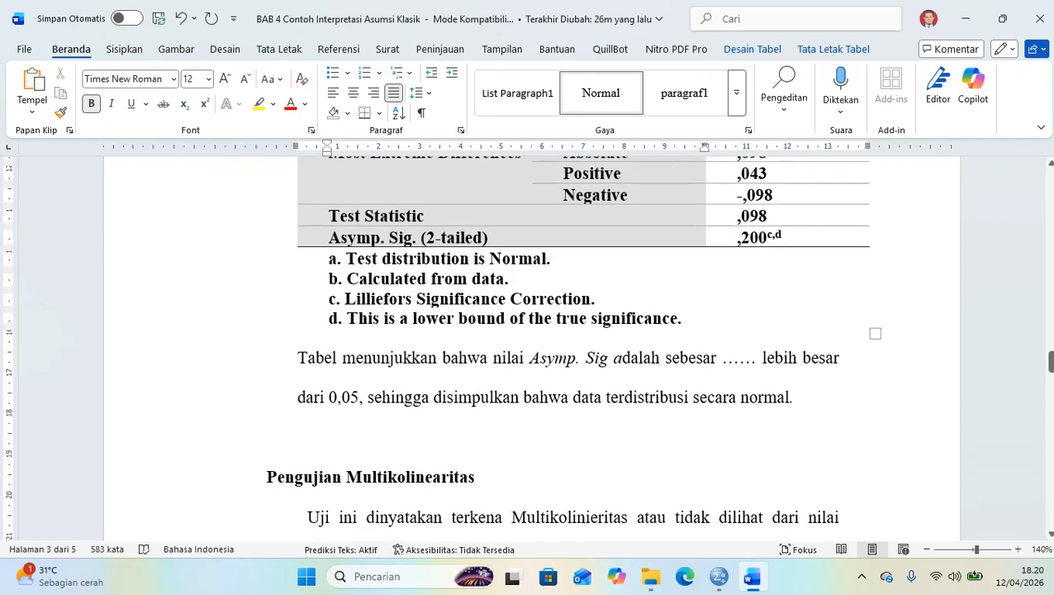
{"action": "double_click", "coordinate": [741, 358]}
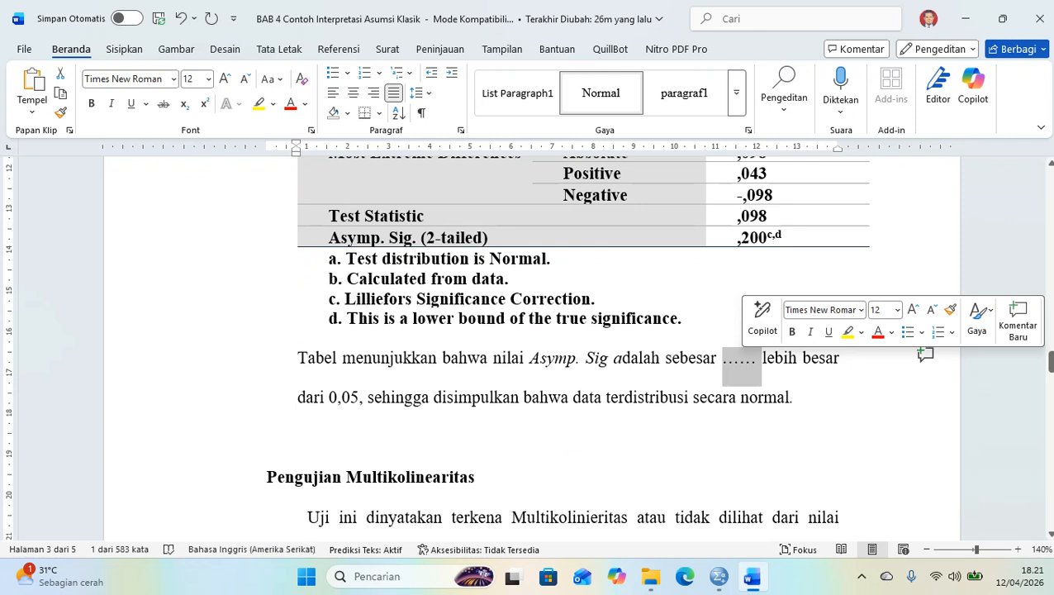
{"action": "type", "text": "0,200"}
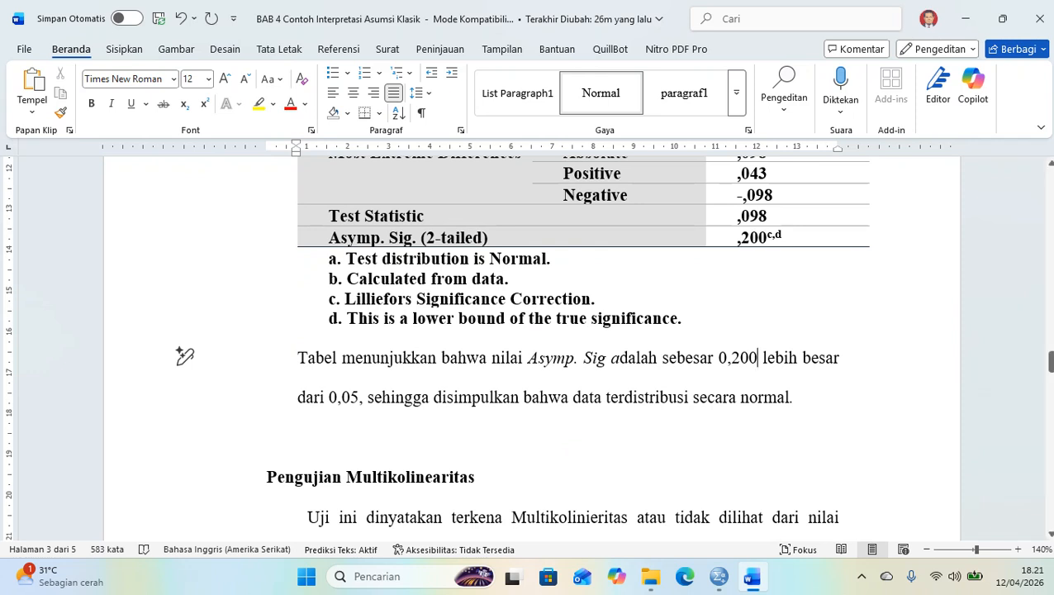
- Remove the empty line above the Pengujian Multikolinearitas heading and left-align the heading
{"action": "left_click", "coordinate": [566, 437]}
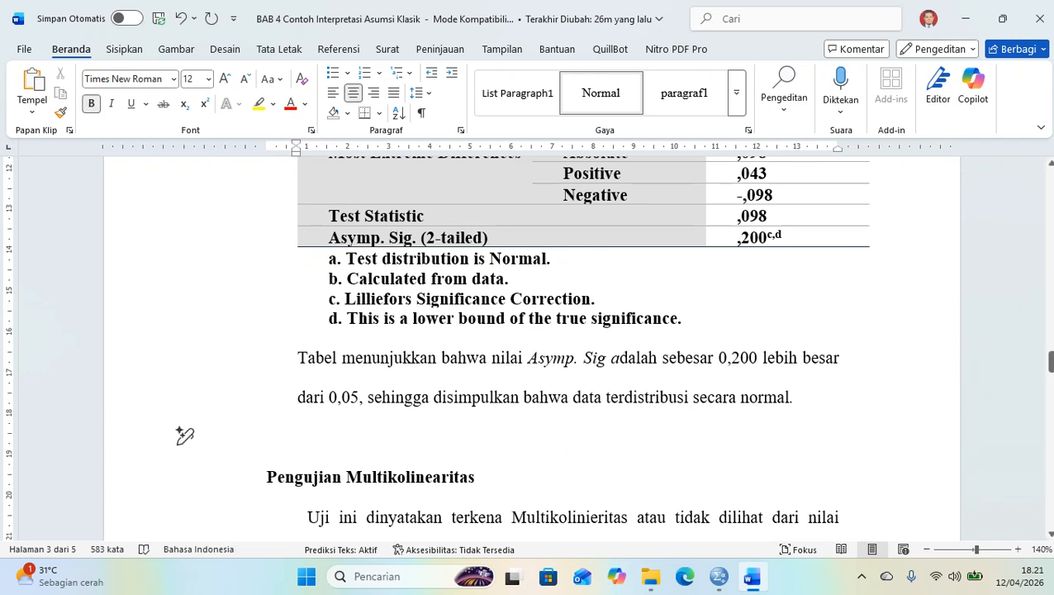
{"action": "key", "text": "Delete"}
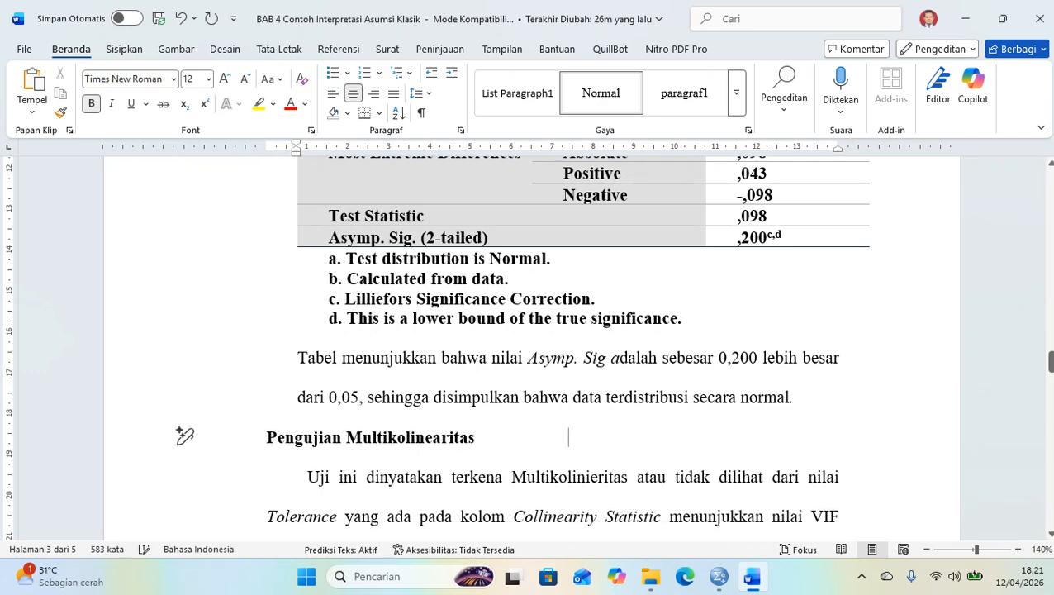
{"action": "key", "text": "ctrl+l"}
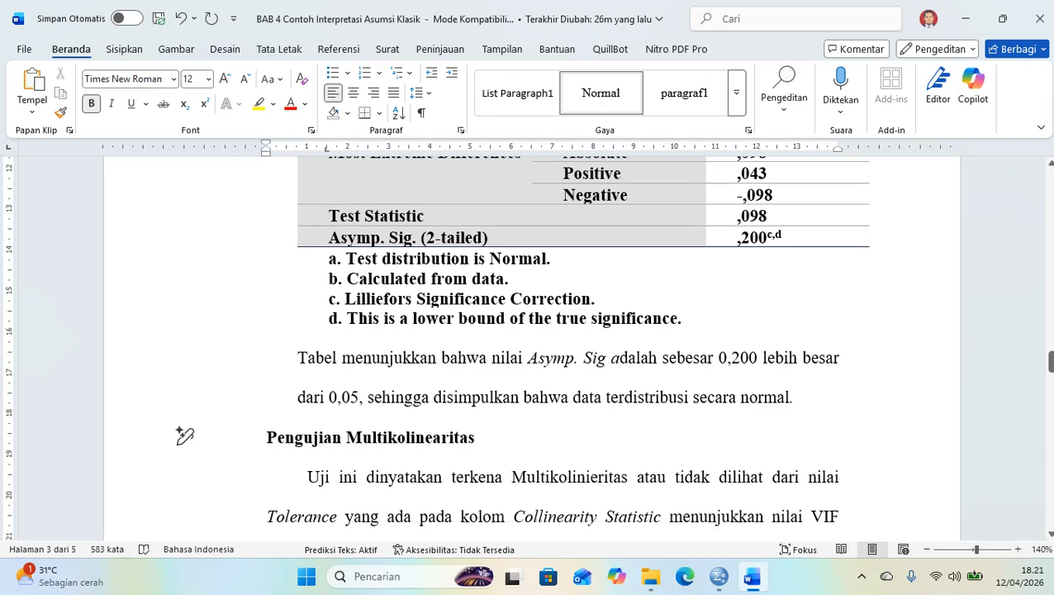
- Review the document from the Normal P-Plot section through the Kolmogorov-Smirnov table down to the Pengujian Multikolinearitas table caption
{"action": "scroll", "coordinate": [873, 332], "scroll_direction": "up", "scroll_amount": 10}
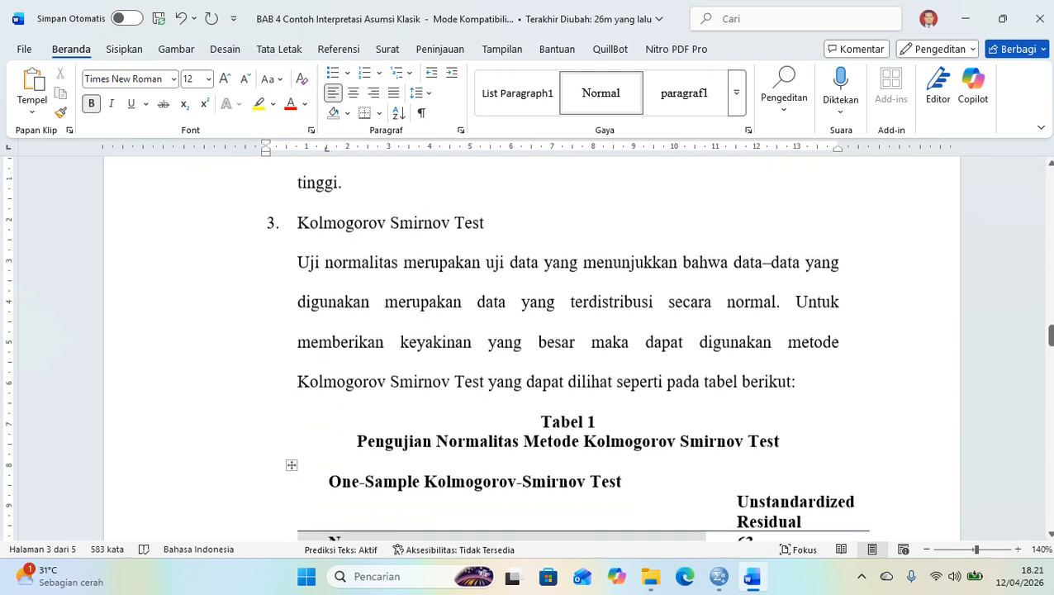
{"action": "scroll", "coordinate": [529, 347], "scroll_direction": "up", "scroll_amount": 15}
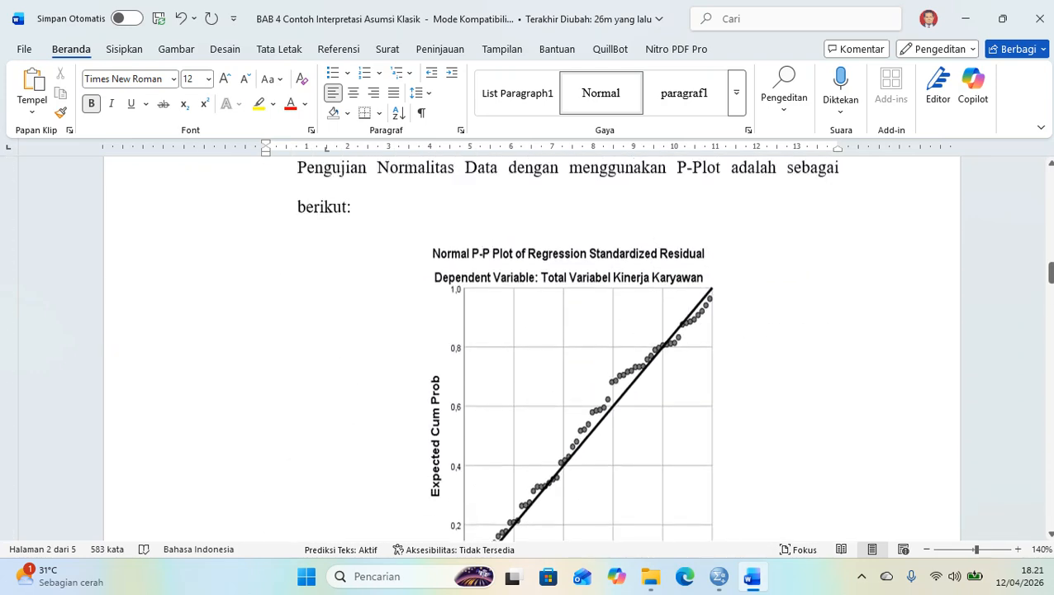
{"action": "scroll", "coordinate": [529, 347], "scroll_direction": "up", "scroll_amount": 2}
{"action": "scroll", "coordinate": [528, 347], "scroll_direction": "down", "scroll_amount": 5}
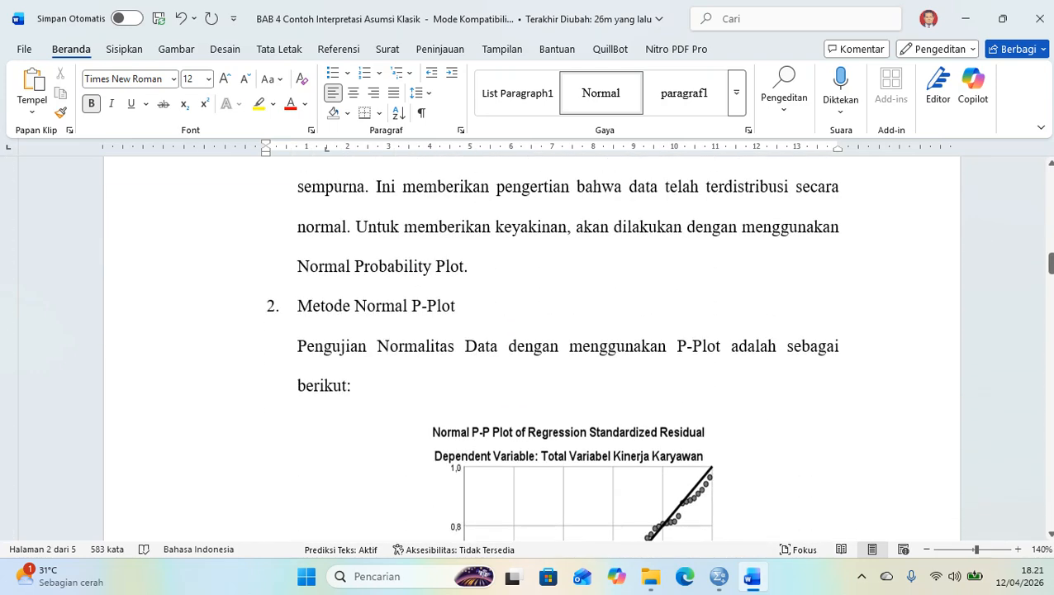
{"action": "scroll", "coordinate": [528, 347], "scroll_direction": "down", "scroll_amount": 10}
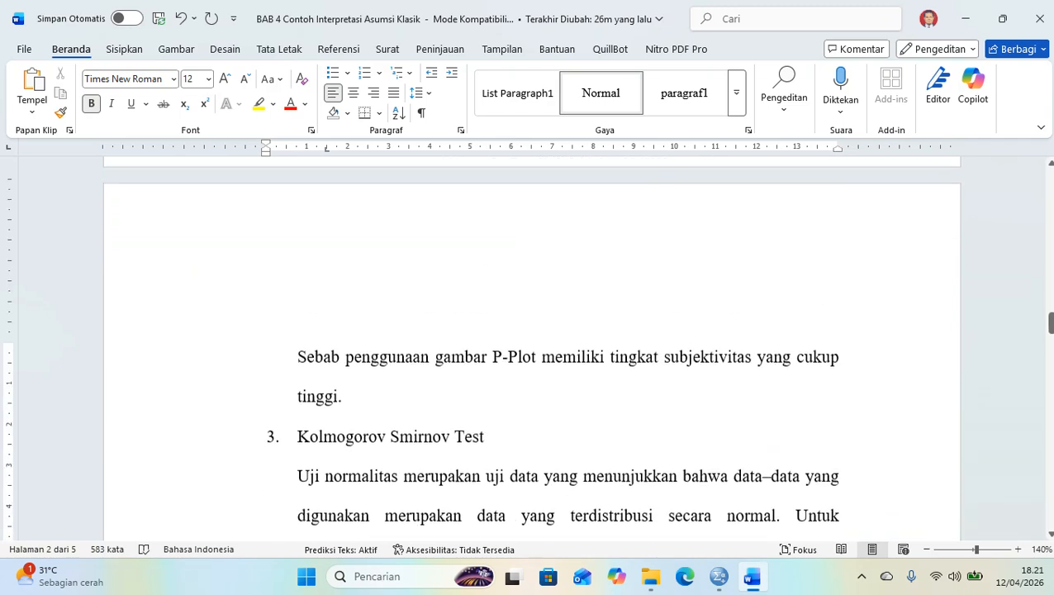
{"action": "scroll", "coordinate": [529, 347], "scroll_direction": "down", "scroll_amount": 3}
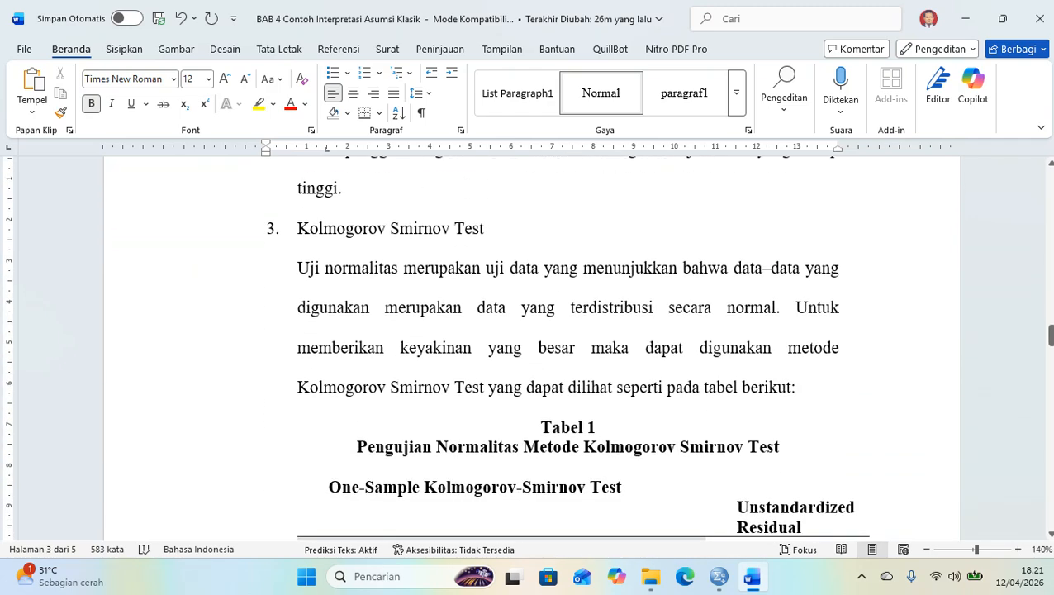
{"action": "scroll", "coordinate": [529, 347], "scroll_direction": "down", "scroll_amount": 6}
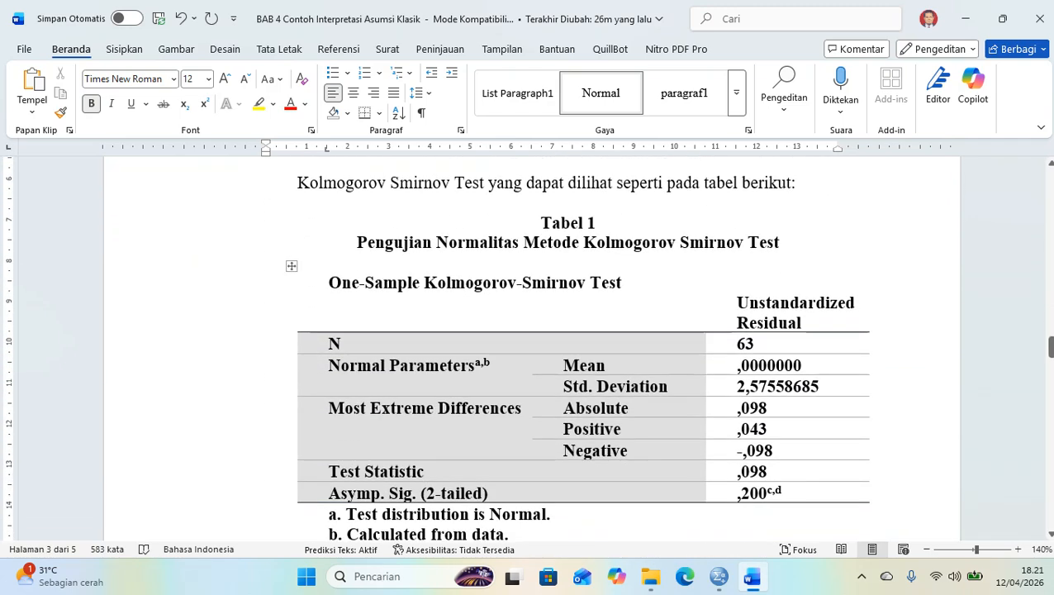
{"action": "scroll", "coordinate": [181, 178], "scroll_direction": "down", "scroll_amount": 15}
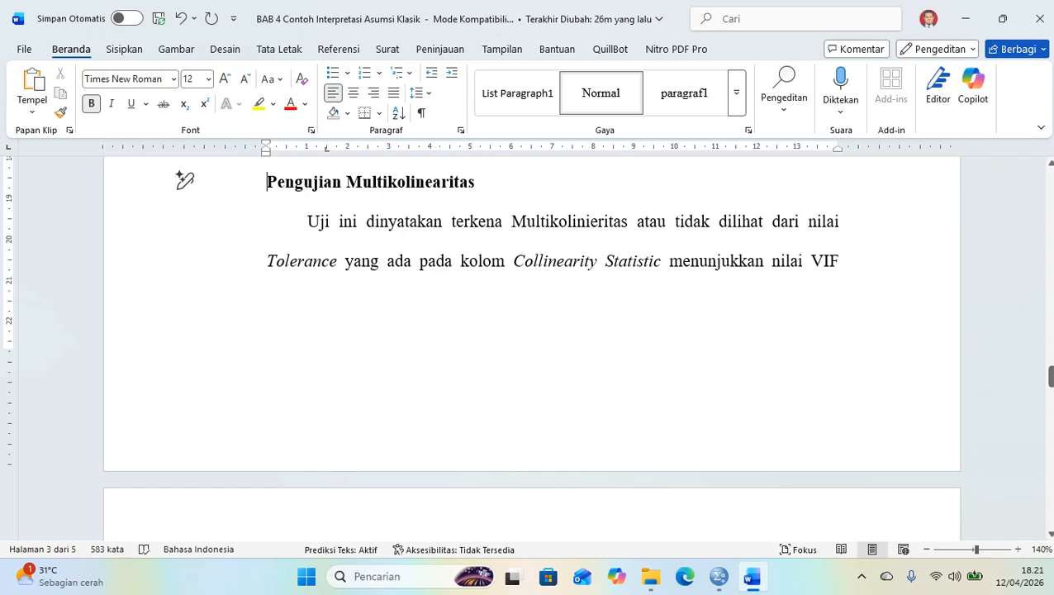
{"action": "scroll", "coordinate": [529, 346], "scroll_direction": "down", "scroll_amount": 9}
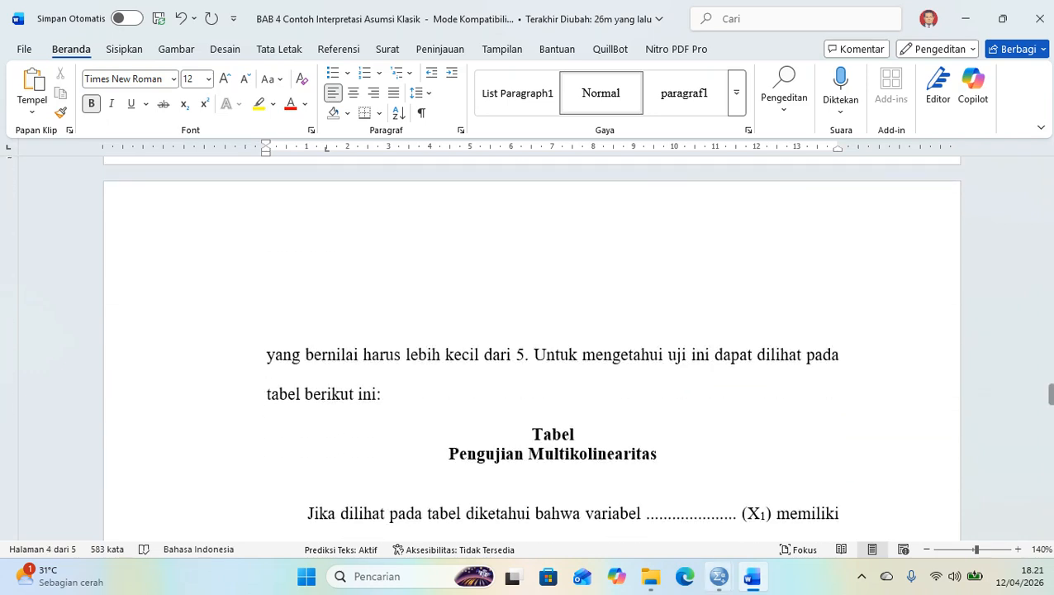
- Copy the Coefficients table from the SPSS output and paste it into a justified line below the Pengujian Multikolinearitas caption in Word
{"action": "mouse_move", "coordinate": [718, 575]}
{"action": "left_click", "coordinate": [800, 495]}
{"action": "scroll", "coordinate": [603, 297], "scroll_direction": "up", "scroll_amount": 20}
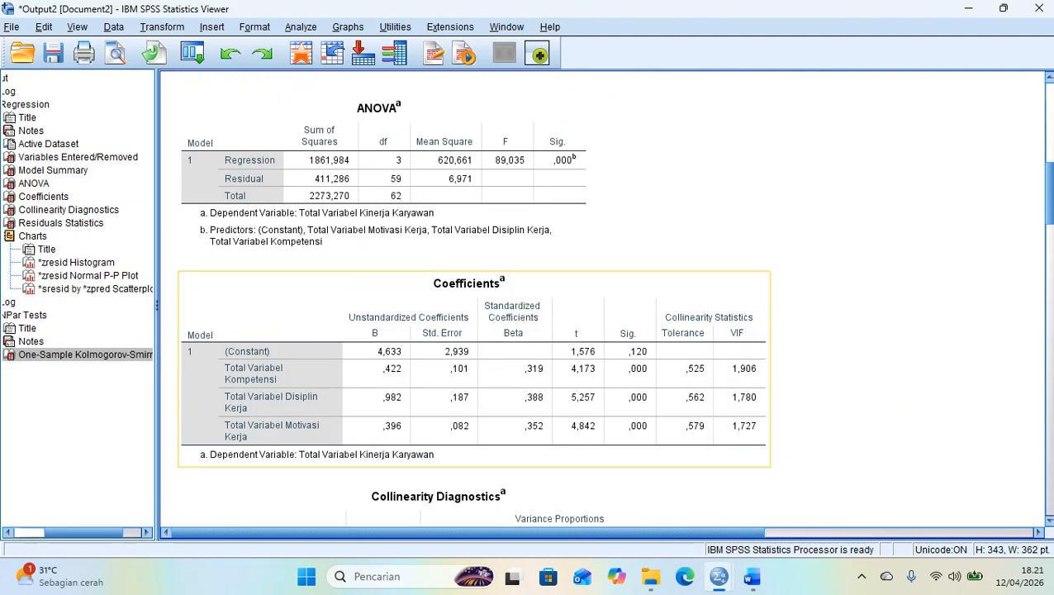
{"action": "left_click", "coordinate": [475, 368]}
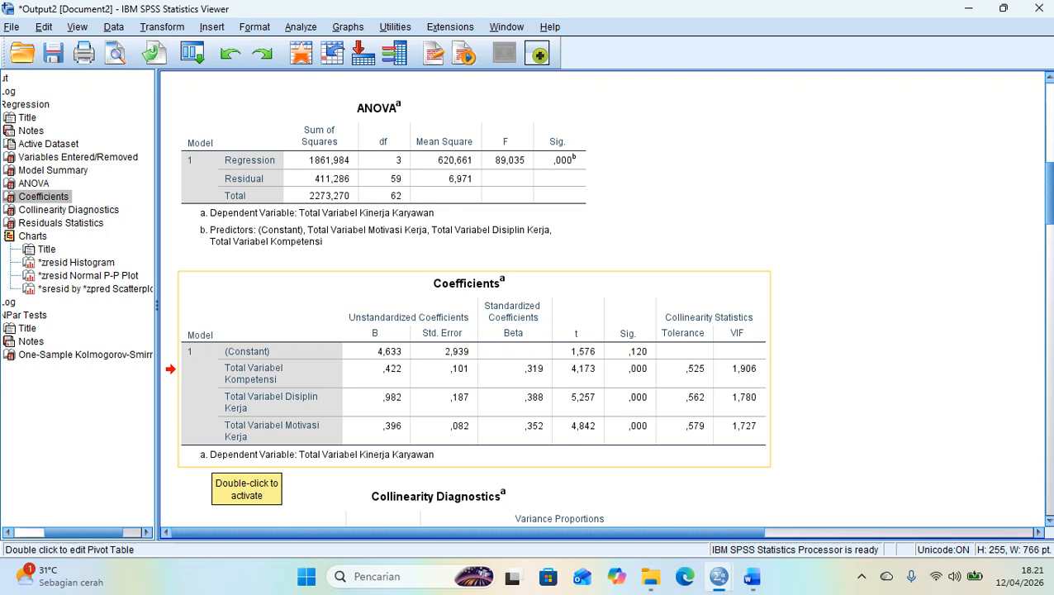
{"action": "right_click", "coordinate": [574, 294]}
{"action": "left_click", "coordinate": [628, 322]}
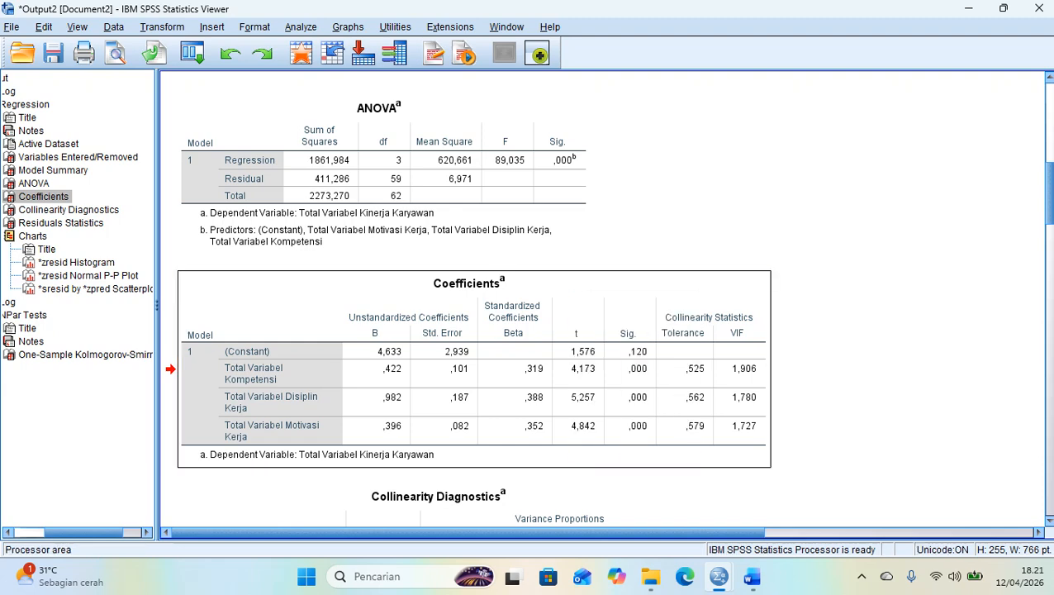
{"action": "key", "text": "alt+Tab"}
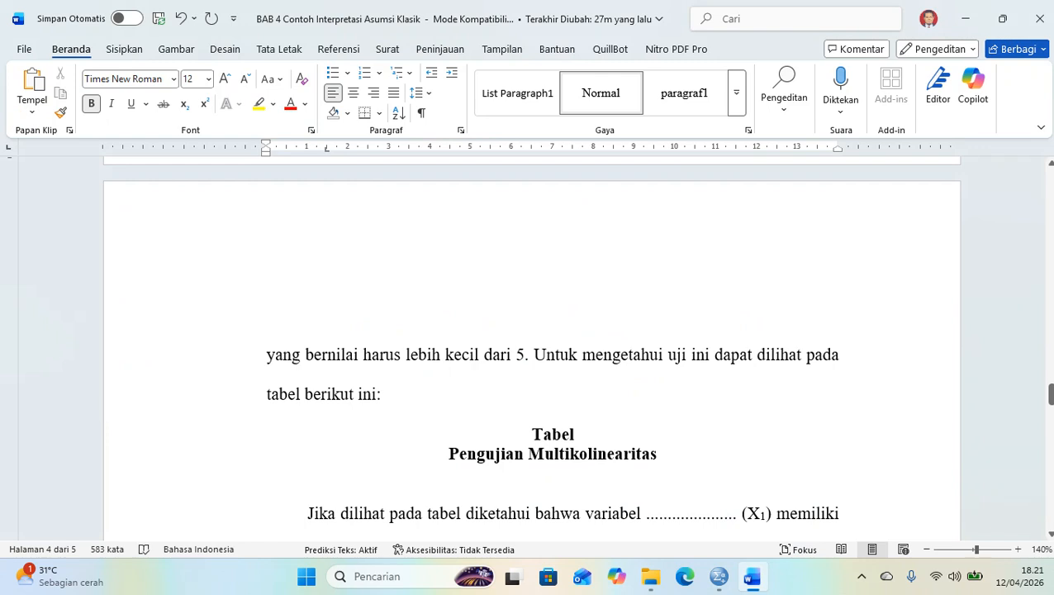
{"action": "left_click", "coordinate": [553, 473]}
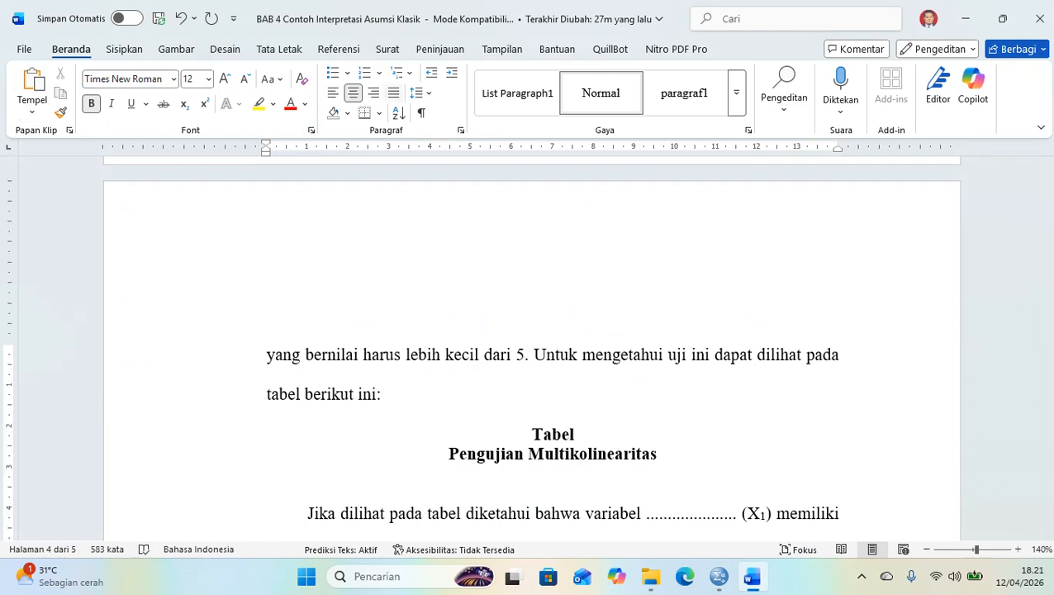
{"action": "key", "text": "ctrl+j"}
{"action": "key", "text": "ctrl+v"}
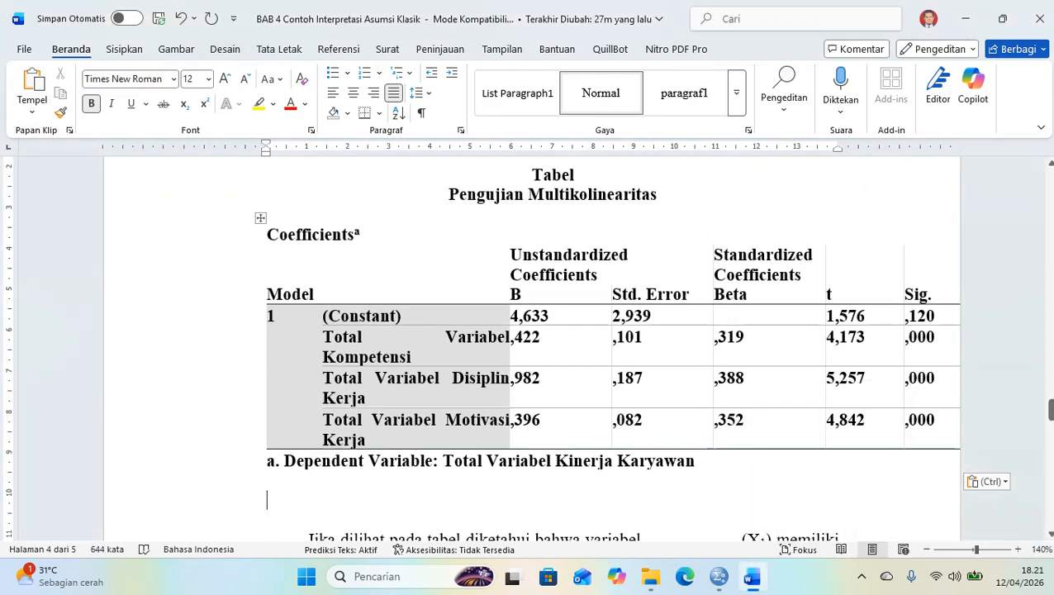
- Centre the Coefficients table's title and reduce the font size of the rows below it to 10
{"action": "left_click", "coordinate": [361, 233]}
{"action": "left_click", "coordinate": [353, 93]}
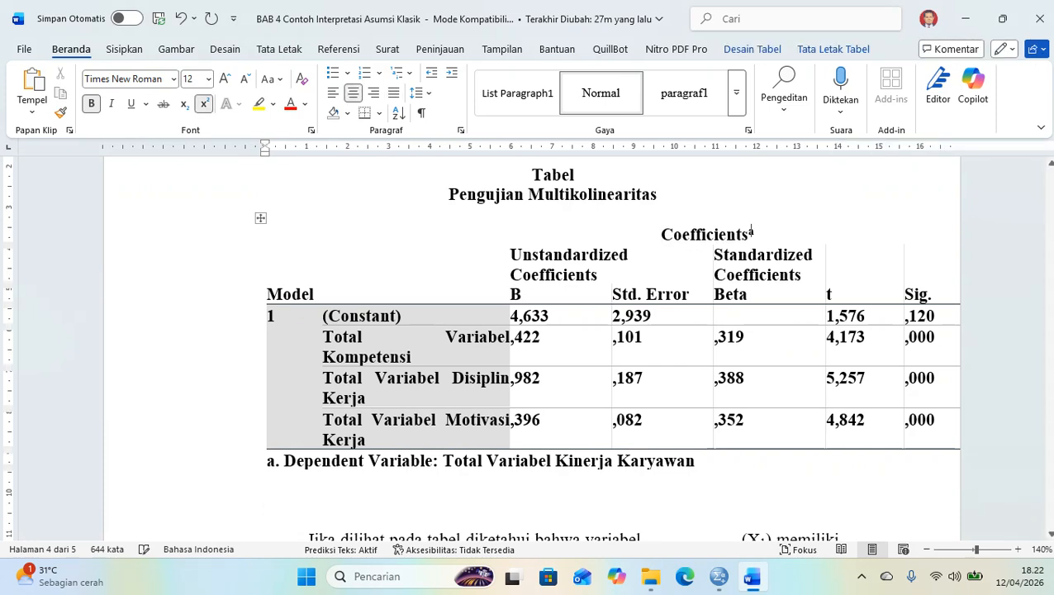
{"action": "left_click_drag", "start_coordinate": [330, 294], "coordinate": [860, 479]}
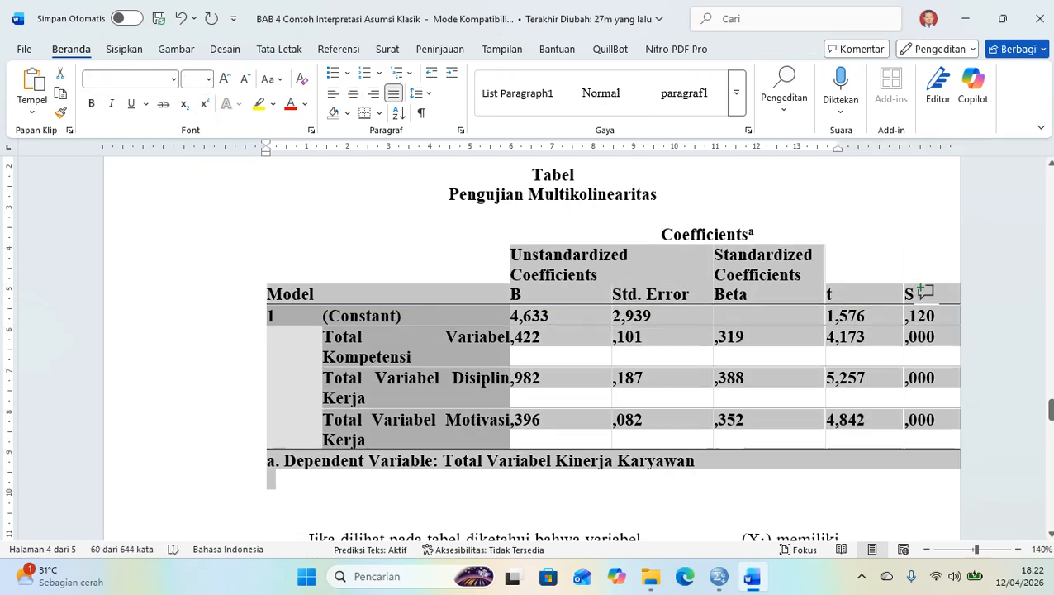
{"action": "key", "text": "ctrl+["}
{"action": "key", "text": "ctrl+["}
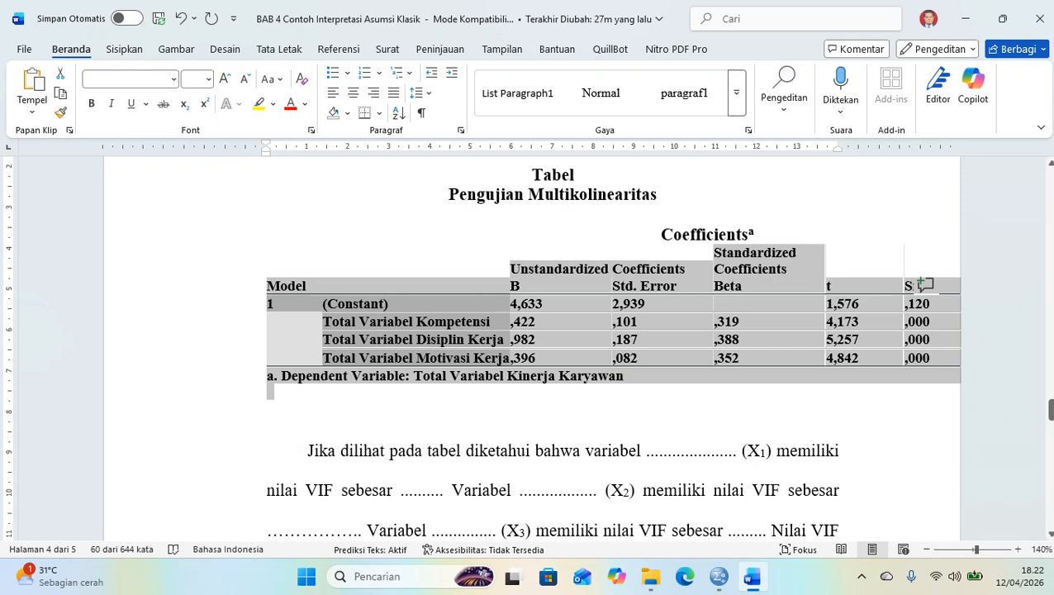
{"action": "left_click", "coordinate": [272, 303]}
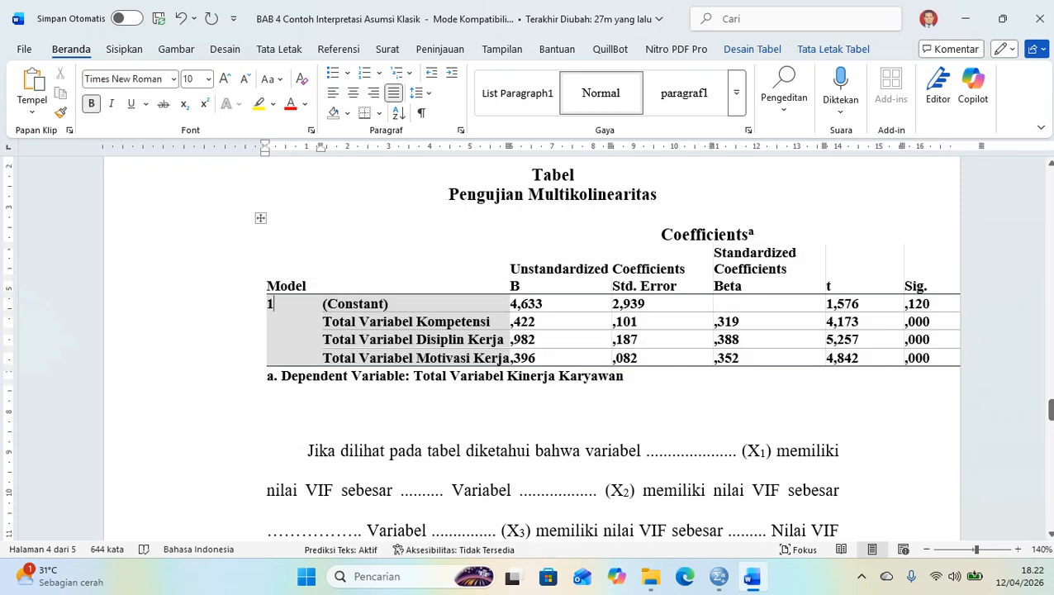
- Narrow the columns of the Coefficients table so that all of them, including Collinearity Statistics, fit on the page
{"action": "left_click_drag", "start_coordinate": [322, 322], "coordinate": [287, 322]}
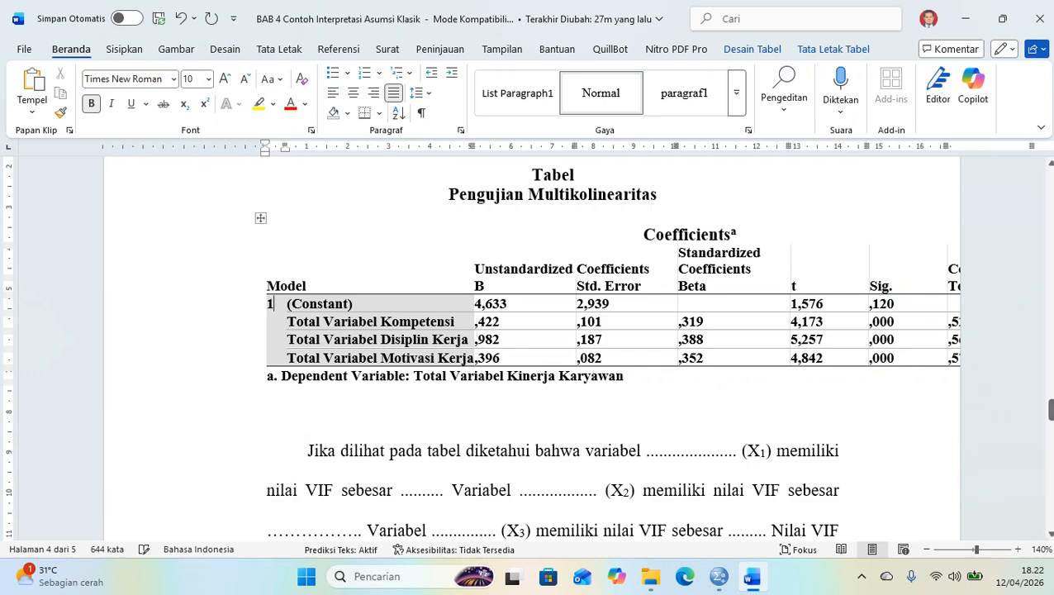
{"action": "left_click_drag", "start_coordinate": [576, 330], "coordinate": [522, 330]}
{"action": "left_click_drag", "start_coordinate": [624, 331], "coordinate": [595, 331]}
{"action": "left_click_drag", "start_coordinate": [704, 330], "coordinate": [679, 330]}
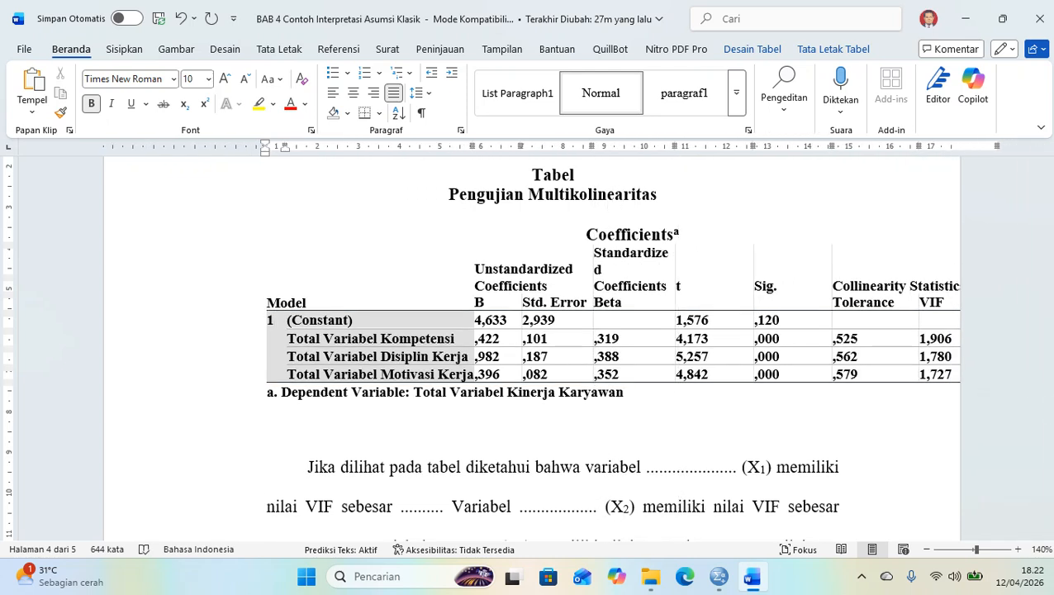
{"action": "left_click_drag", "start_coordinate": [753, 330], "coordinate": [727, 331]}
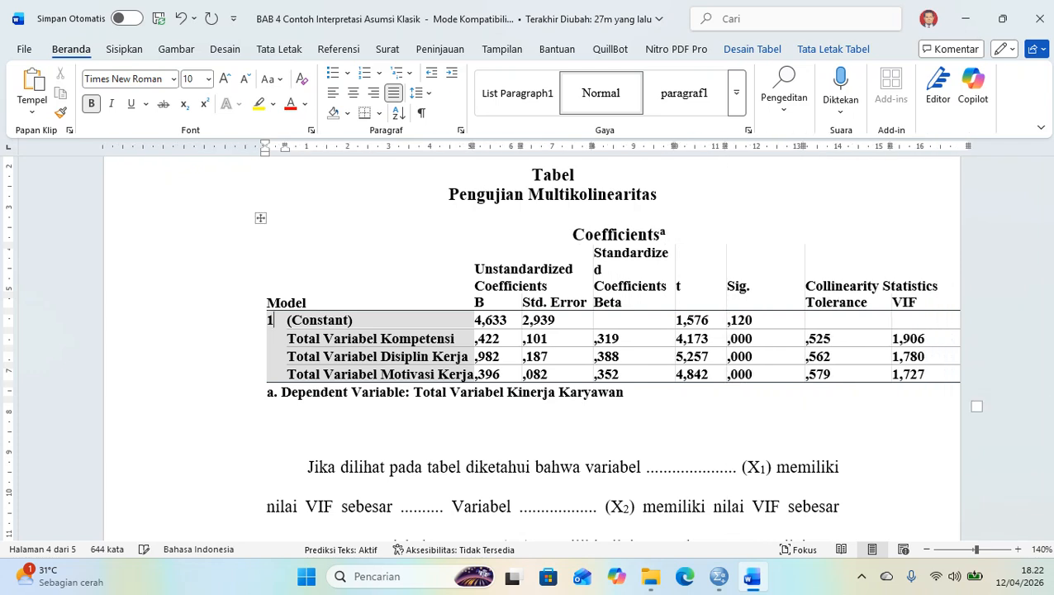
{"action": "left_click_drag", "start_coordinate": [805, 331], "coordinate": [778, 330]}
{"action": "left_click_drag", "start_coordinate": [862, 331], "coordinate": [845, 331]}
{"action": "left_click_drag", "start_coordinate": [926, 331], "coordinate": [898, 331]}
- Remove the empty line between the Coefficients table and the interpretation paragraph below it
{"action": "left_click", "coordinate": [183, 426]}
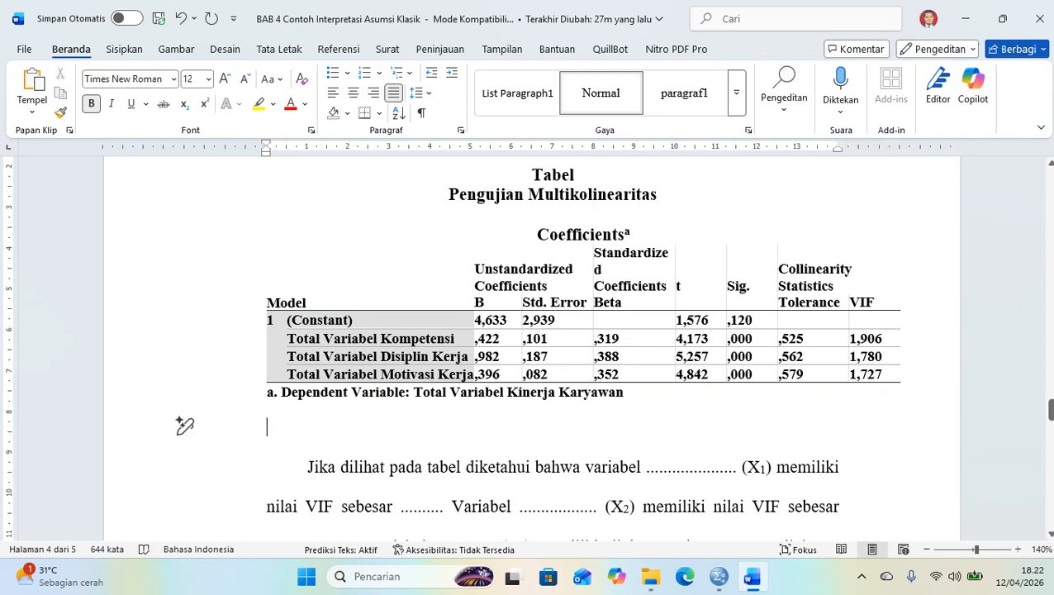
{"action": "key", "text": "Delete"}
{"action": "key", "text": "Delete"}
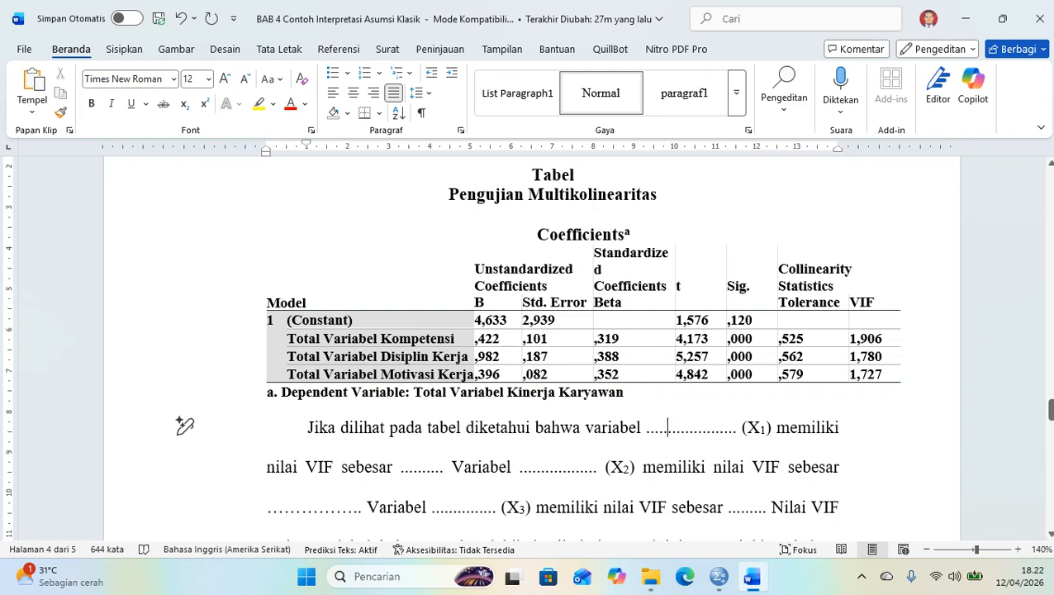
- Fill in the X1 blanks of the multicollinearity paragraph with Kompetensi and the VIF value 1,906, ending the sentence with a period
{"action": "double_click", "coordinate": [664, 426]}
{"action": "type", "text": "Kompetensi"}
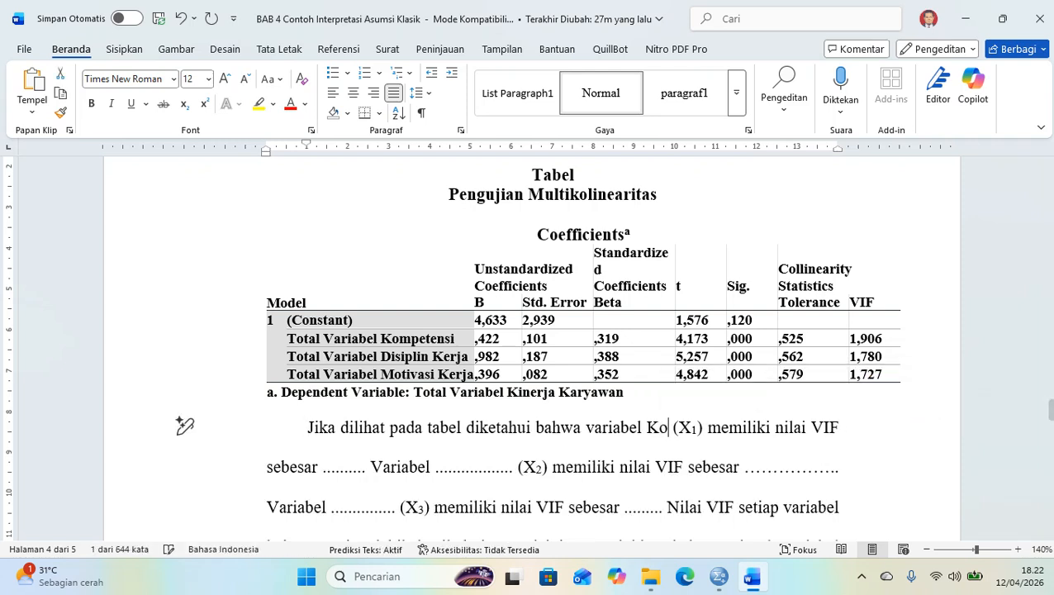
{"action": "key", "text": "Right"}
{"action": "key", "text": "Right"}
{"action": "key", "text": "Right"}
{"action": "key", "text": "Right"}
{"action": "key", "text": "Right"}
{"action": "key", "text": "Right"}
{"action": "key", "text": "Right"}
{"action": "key", "text": "Right"}
{"action": "key", "text": "Right"}
{"action": "key", "text": "Right"}
{"action": "key", "text": "Right"}
{"action": "key", "text": "Right"}
{"action": "key", "text": "Right"}
{"action": "key", "text": "Right"}
{"action": "key", "text": "Right"}
{"action": "key", "text": "Right"}
{"action": "key", "text": "Right"}
{"action": "key", "text": "Right"}
{"action": "key", "text": "Right"}
{"action": "key", "text": "Right"}
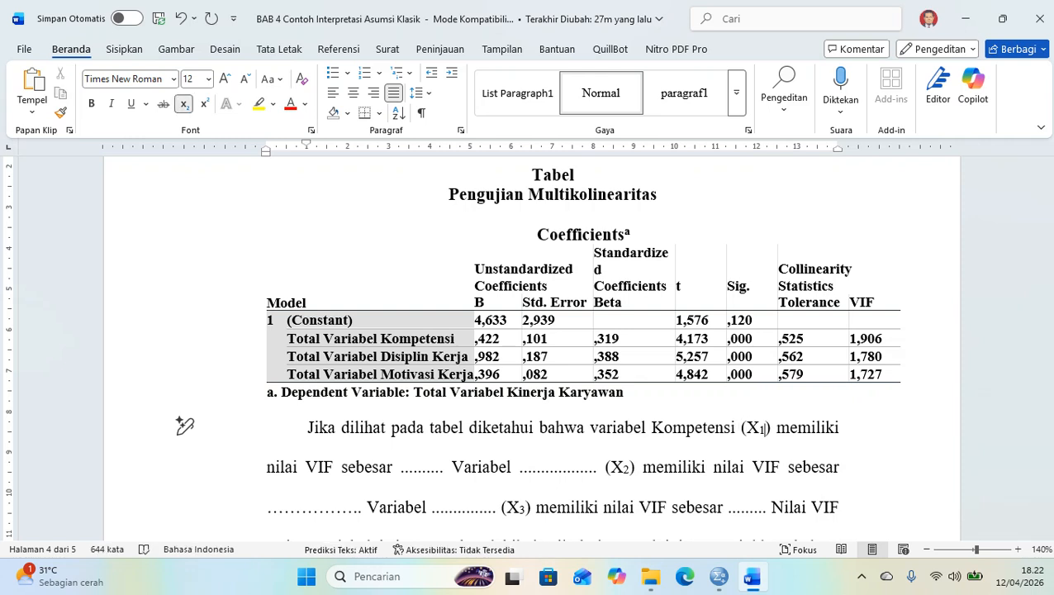
{"action": "key", "text": "shift+Right"}
{"action": "key", "text": "ctrl+shift+Right"}
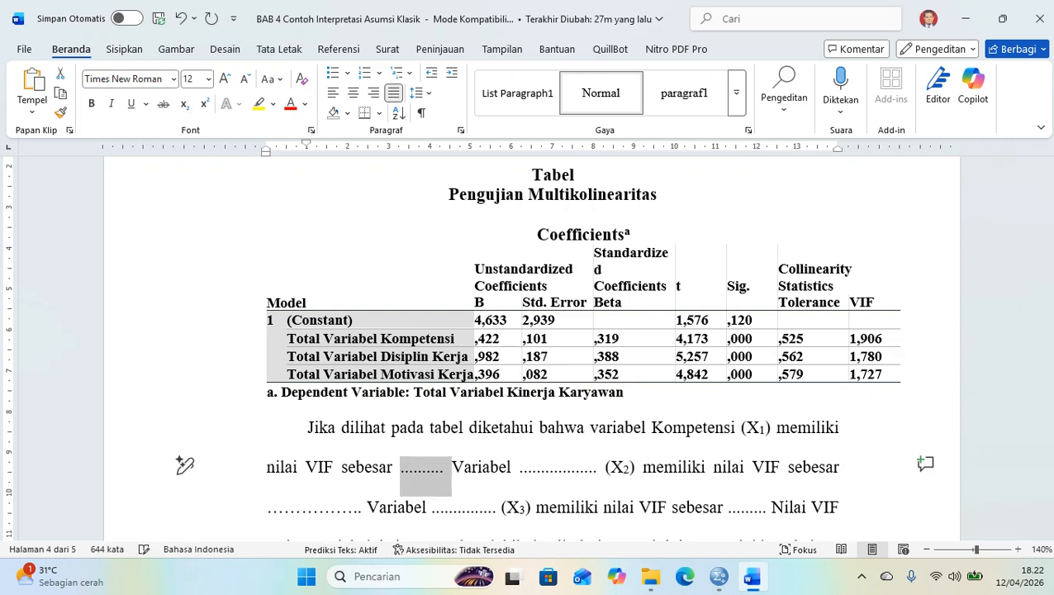
{"action": "type", "text": "1,"}
{"action": "type", "text": "906"}
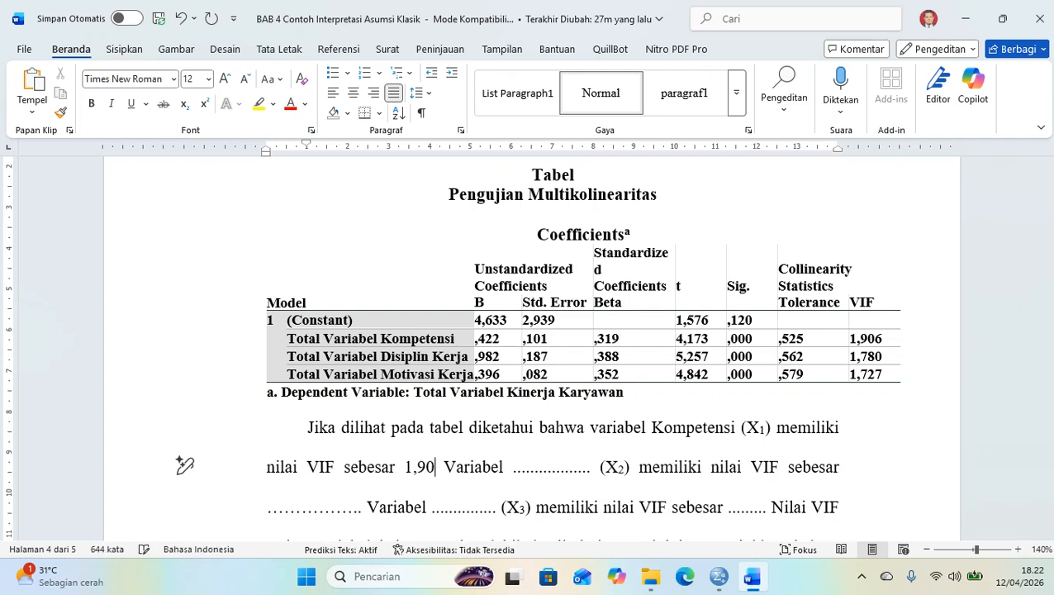
{"action": "key", "text": "Right"}
{"action": "key", "text": "Right"}
{"action": "key", "text": "Right"}
{"action": "key", "text": "Right"}
{"action": "key", "text": "Right"}
{"action": "key", "text": "Right"}
{"action": "key", "text": "Right"}
{"action": "key", "text": "Right"}
{"action": "key", "text": "Right"}
{"action": "key", "text": "Right"}
{"action": "key", "text": "Left"}
{"action": "key", "text": "Left"}
{"action": "key", "text": "Left"}
{"action": "key", "text": "Left"}
{"action": "key", "text": "Left"}
{"action": "key", "text": "Left"}
{"action": "key", "text": "Left"}
{"action": "key", "text": "Left"}
{"action": "key", "text": "Left"}
{"action": "key", "text": "Left"}
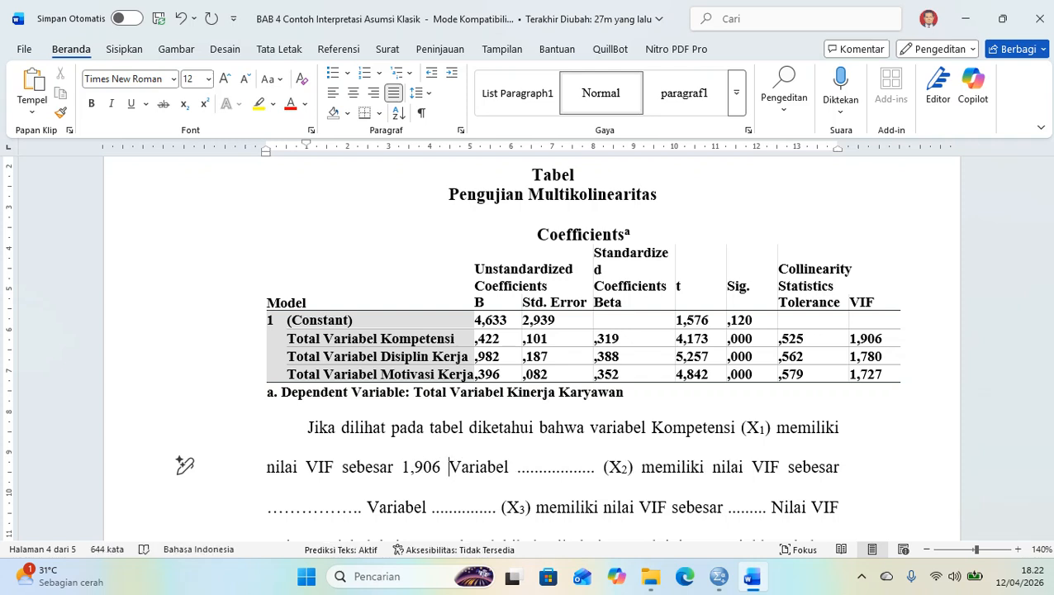
{"action": "type", "text": "."}
- Fill in the X2 blanks with Disiplin Kerja and the VIF value 1,780, ending the sentence with a period
{"action": "key", "text": "Right"}
{"action": "key", "text": "Right"}
{"action": "key", "text": "Right"}
{"action": "key", "text": "Right"}
{"action": "key", "text": "Right"}
{"action": "key", "text": "Right"}
{"action": "key", "text": "Right"}
{"action": "key", "text": "Right"}
{"action": "key", "text": "Right"}
{"action": "key", "text": "Right"}
{"action": "key", "text": "ctrl+shift+Right"}
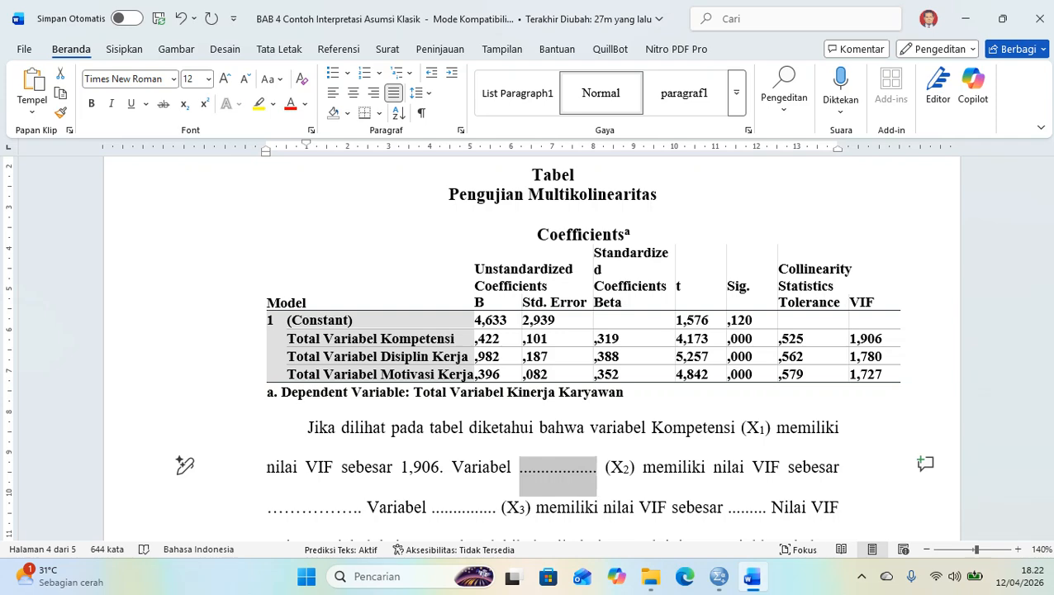
{"action": "type", "text": "Disiplin Kerja"}
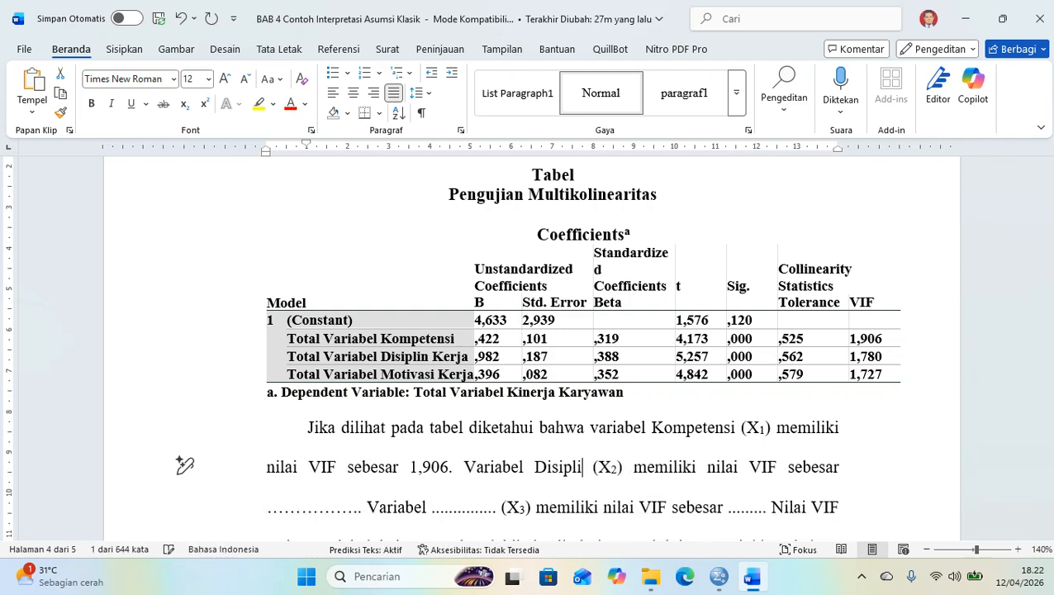
{"action": "key", "text": "ctrl+Right"}
{"action": "key", "text": "ctrl+Right"}
{"action": "key", "text": "ctrl+Right"}
{"action": "key", "text": "ctrl+Right"}
{"action": "key", "text": "ctrl+Right"}
{"action": "key", "text": "ctrl+Right"}
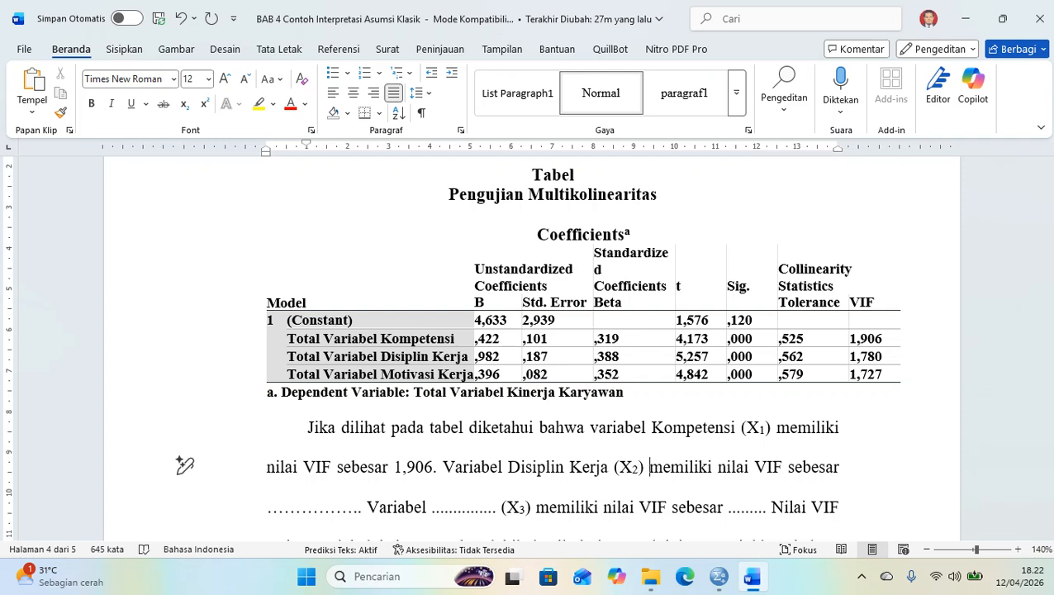
{"action": "key", "text": "ctrl+shift+Right"}
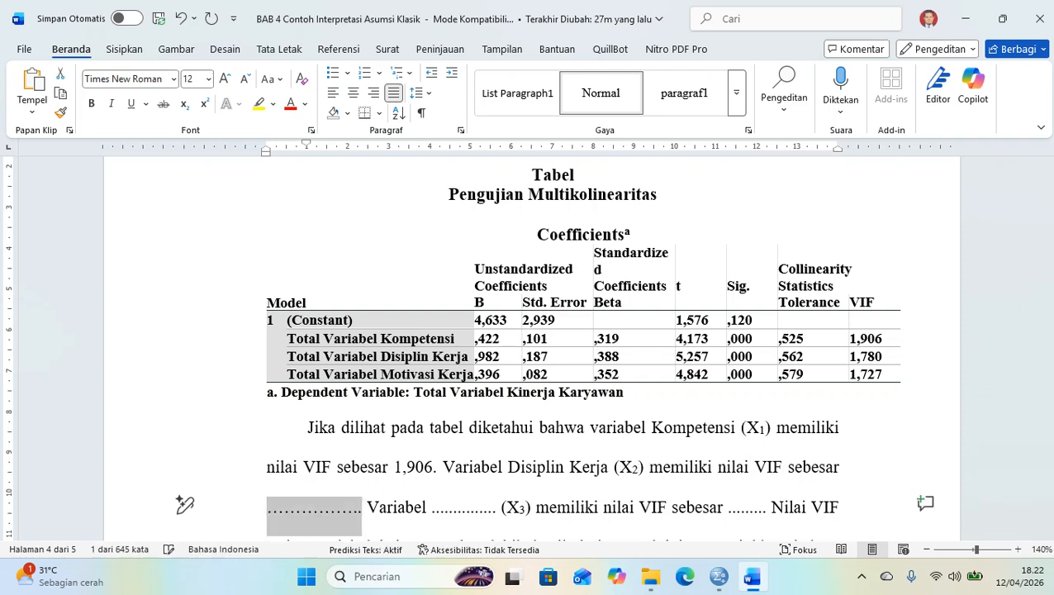
{"action": "type", "text": "1,780"}
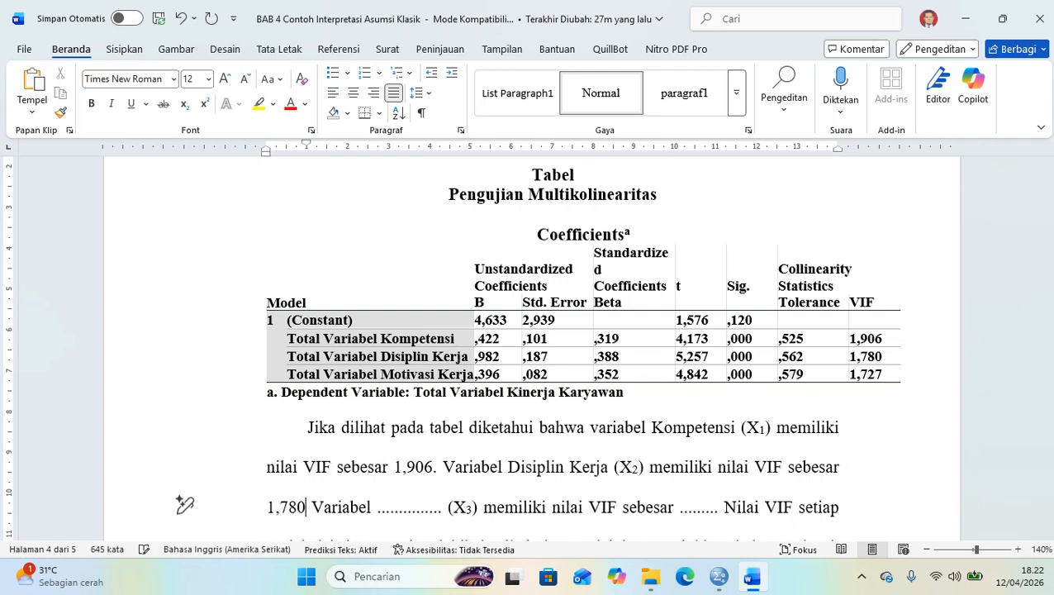
{"action": "type", "text": "."}
- Fill in the X3 blanks with Motivasi Kerja and the VIF value 1,727, ending the sentence with a period
{"action": "key", "text": "ctrl+Right"}
{"action": "key", "text": "ctrl+Right"}
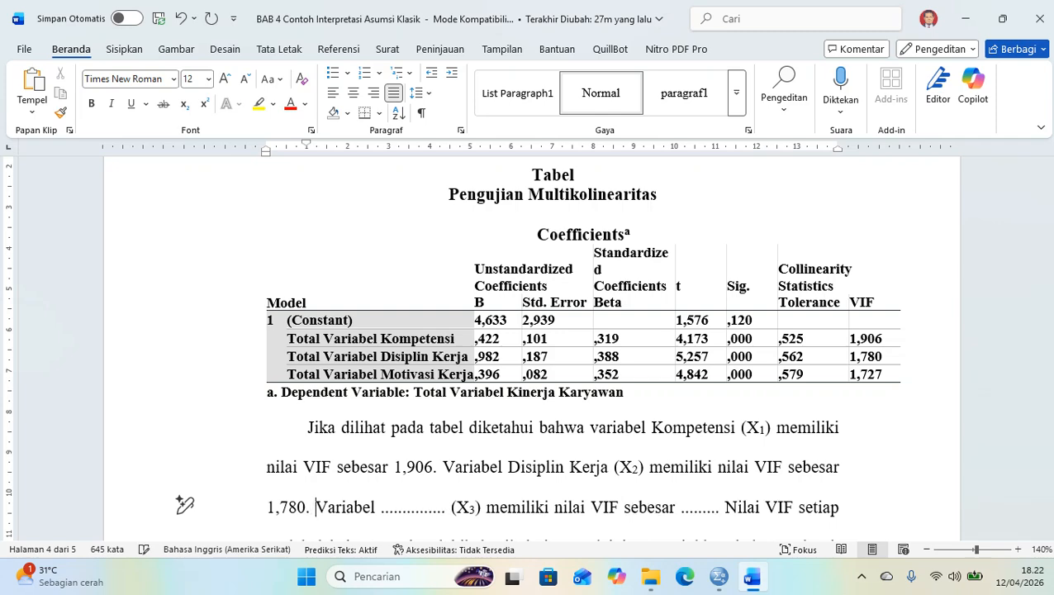
{"action": "key", "text": "ctrl+shift+Right"}
{"action": "type", "text": "Motivasi Kerja"}
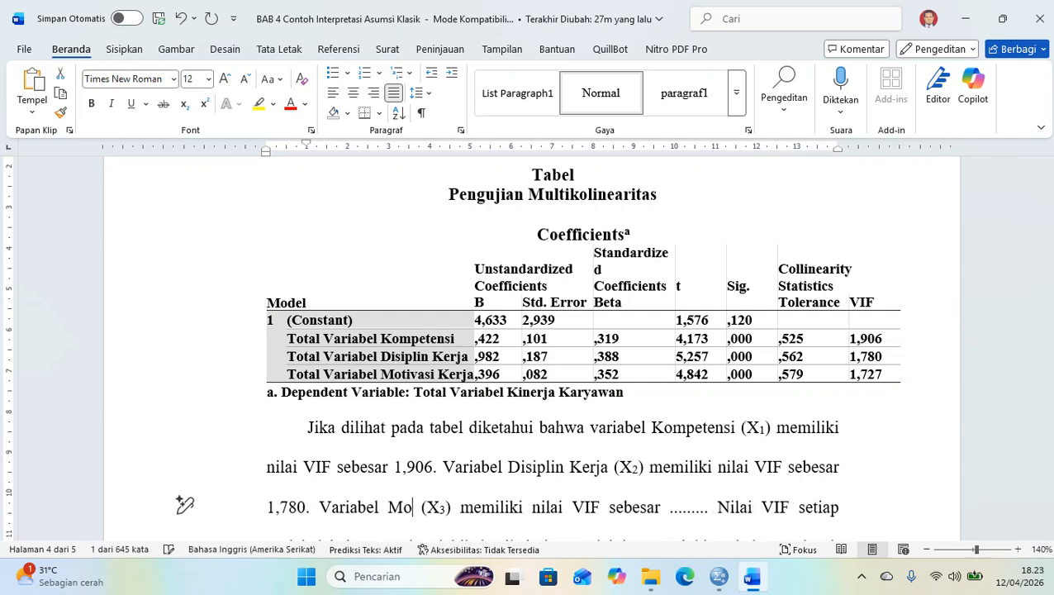
{"action": "key", "text": "ctrl+Right"}
{"action": "key", "text": "ctrl+Right"}
{"action": "key", "text": "ctrl+Right"}
{"action": "key", "text": "ctrl+Right"}
{"action": "key", "text": "ctrl+Right"}
{"action": "key", "text": "ctrl+Right"}
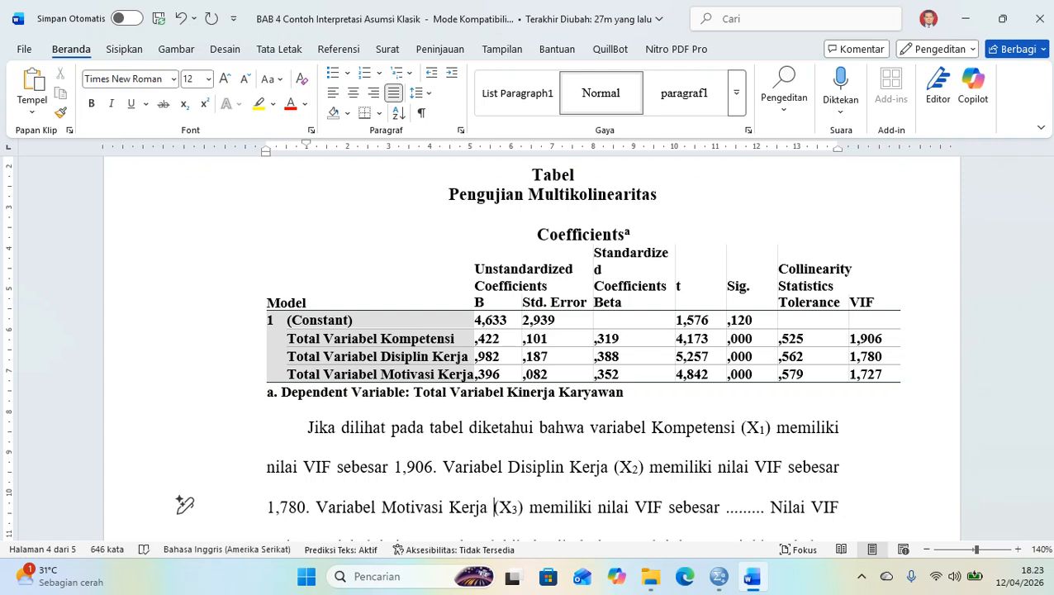
{"action": "key", "text": "ctrl+shift+Right"}
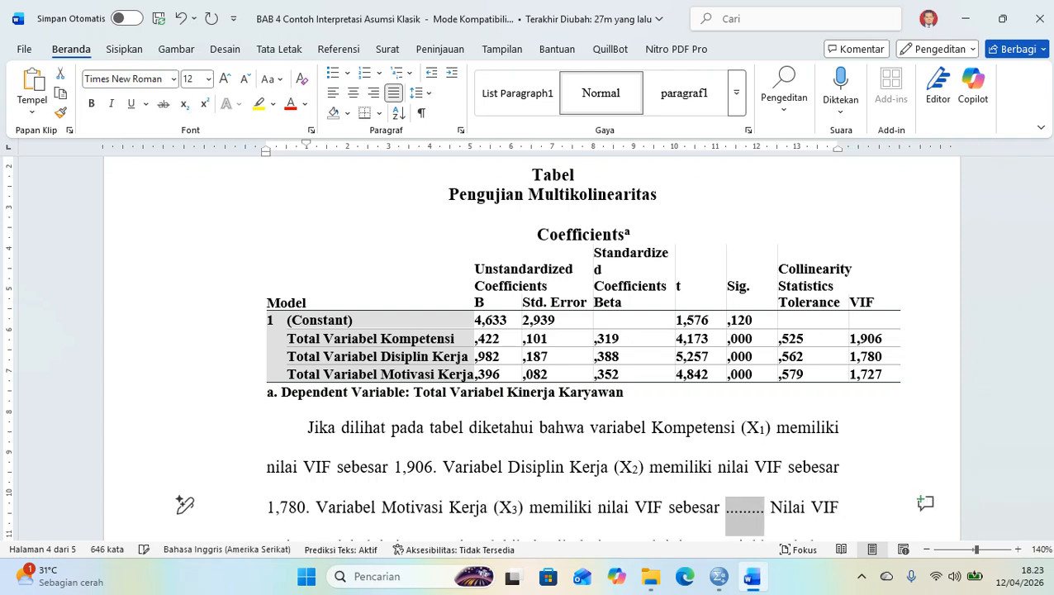
{"action": "key", "text": "Delete"}
{"action": "type", "text": "1,727"}
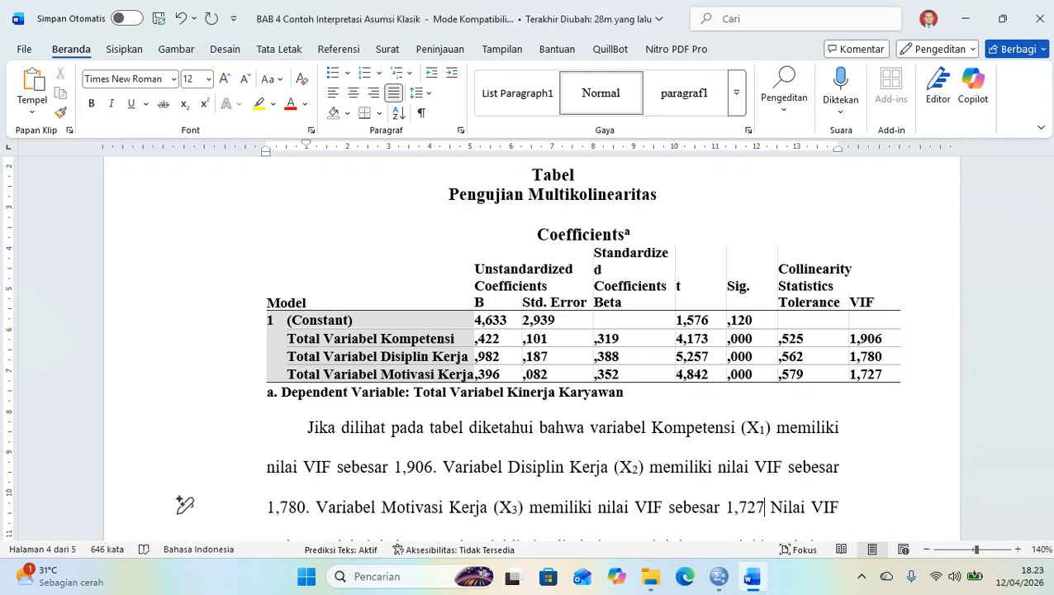
{"action": "key", "text": "Down"}
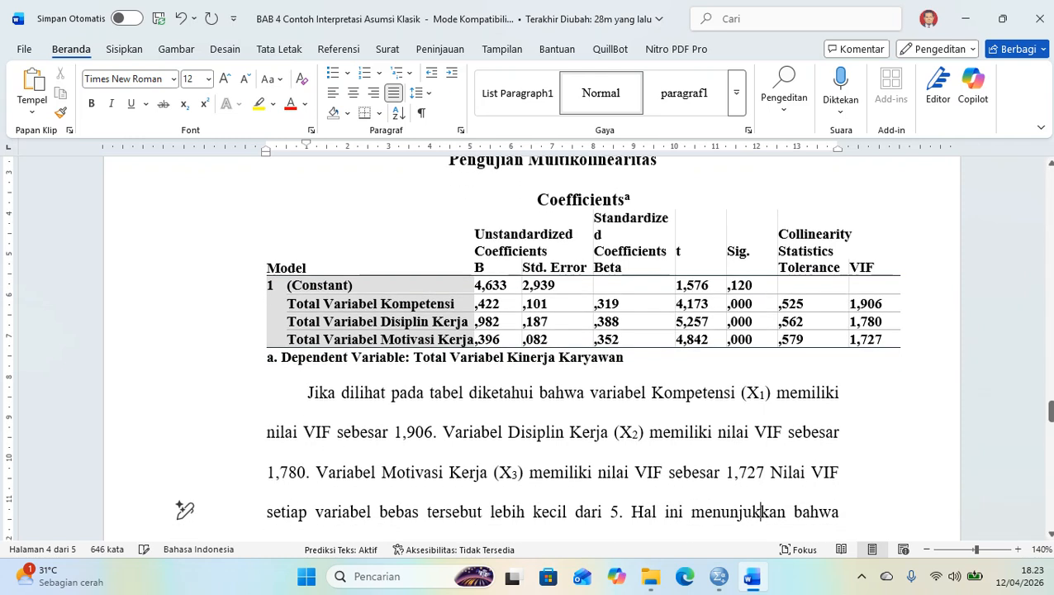
{"action": "key", "text": "Up"}
{"action": "type", "text": "."}
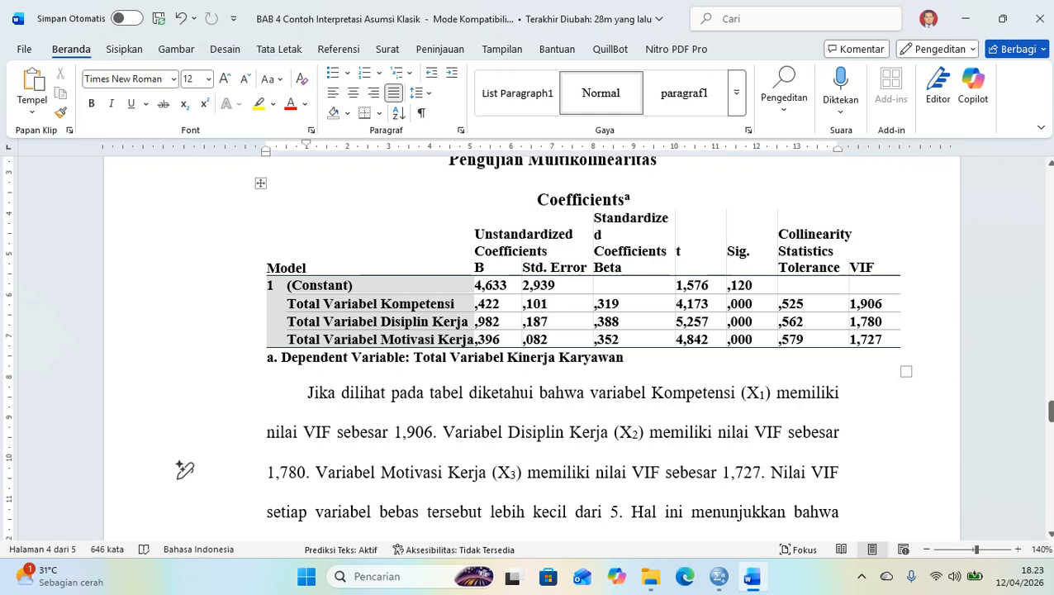
- Switch to the SPSS output and copy the regression Scatterplot chart for the heteroskedasticity section
{"action": "scroll", "coordinate": [529, 347], "scroll_direction": "down", "scroll_amount": 5}
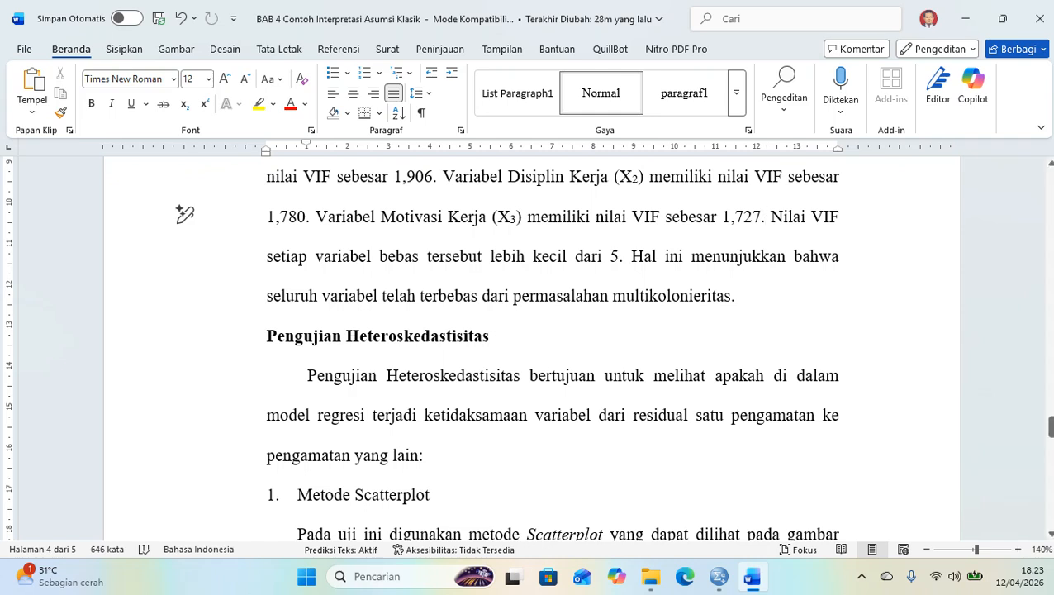
{"action": "scroll", "coordinate": [528, 347], "scroll_direction": "down", "scroll_amount": 1}
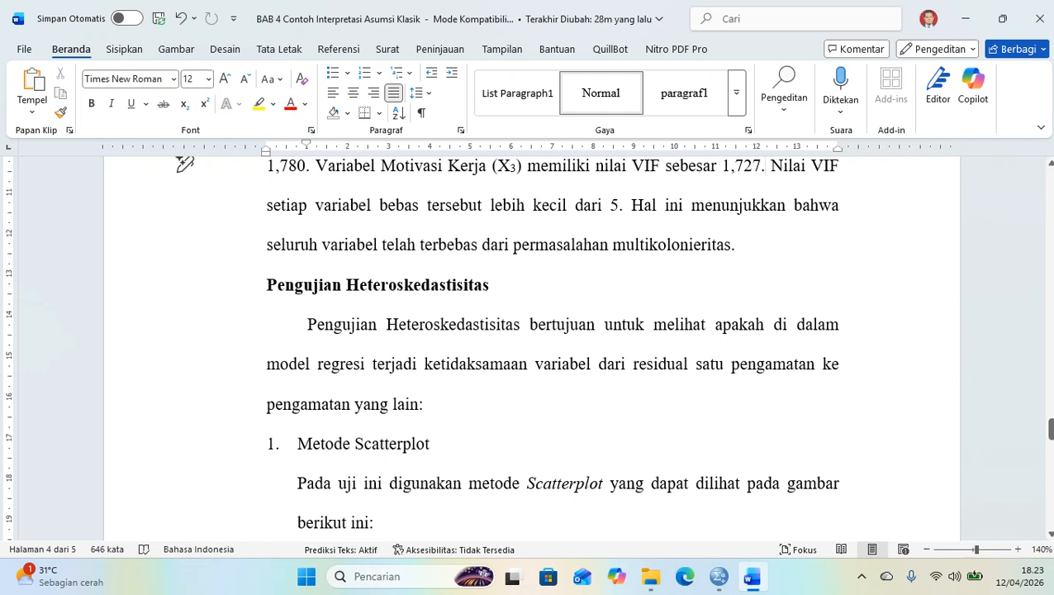
{"action": "scroll", "coordinate": [185, 163], "scroll_direction": "down", "scroll_amount": 3}
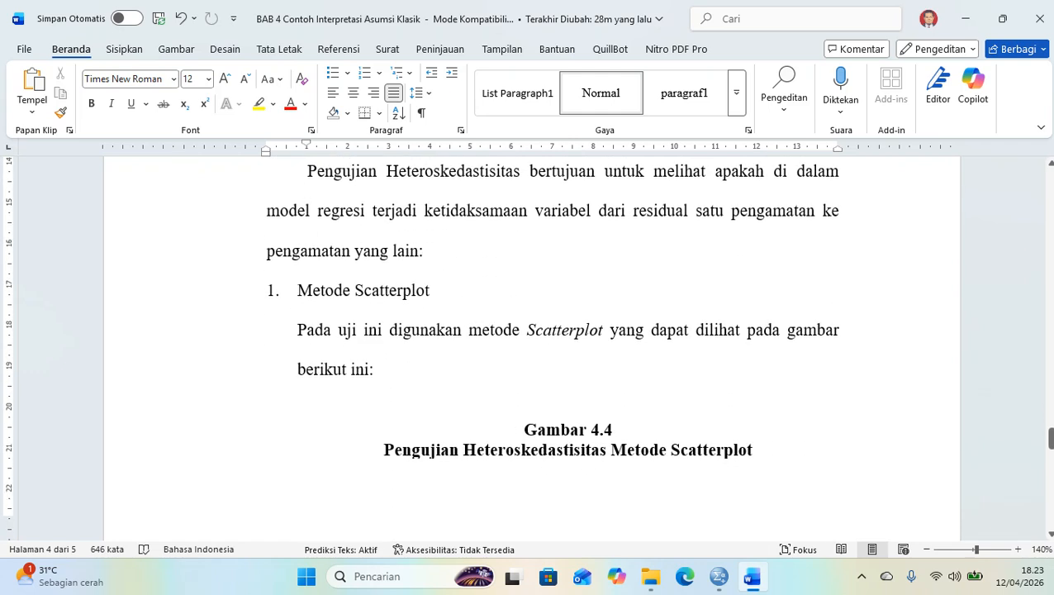
{"action": "scroll", "coordinate": [528, 346], "scroll_direction": "down", "scroll_amount": 15}
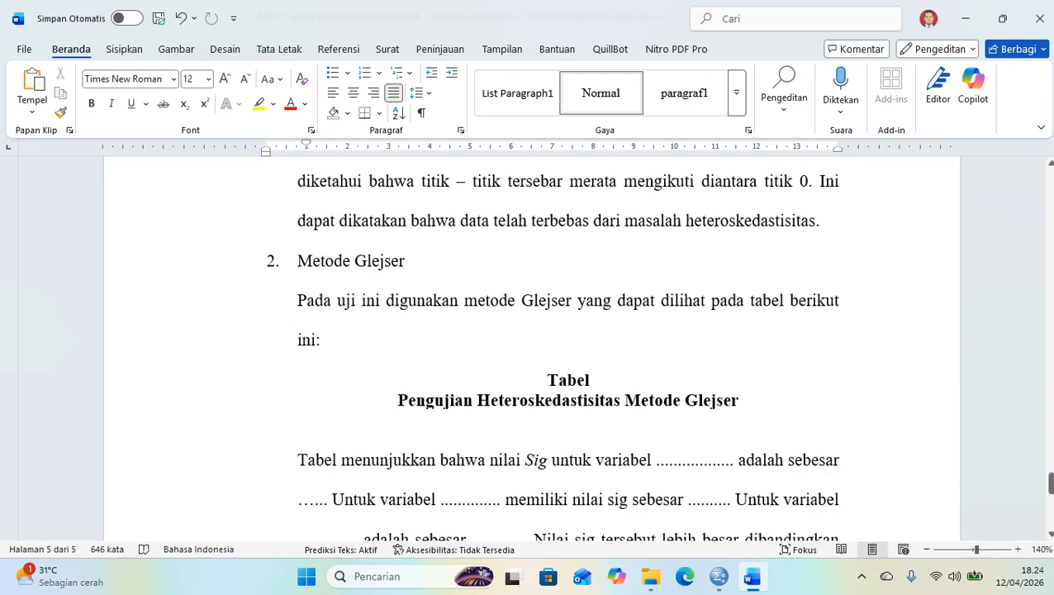
{"action": "scroll", "coordinate": [531, 347], "scroll_direction": "up", "scroll_amount": 15}
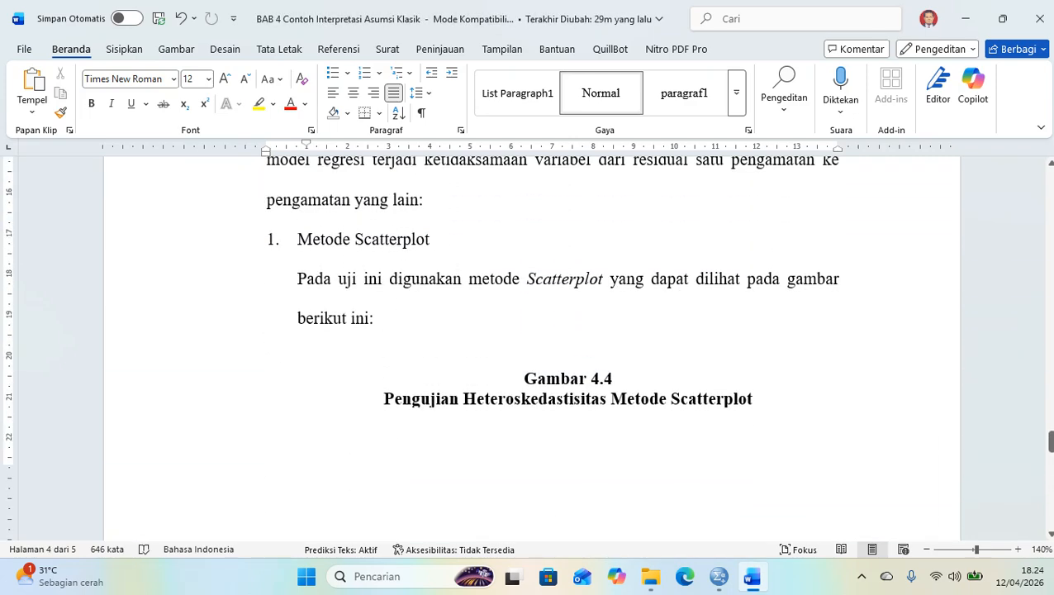
{"action": "mouse_move", "coordinate": [719, 575]}
{"action": "left_click", "coordinate": [807, 499]}
{"action": "scroll", "coordinate": [603, 298], "scroll_direction": "down", "scroll_amount": 20}
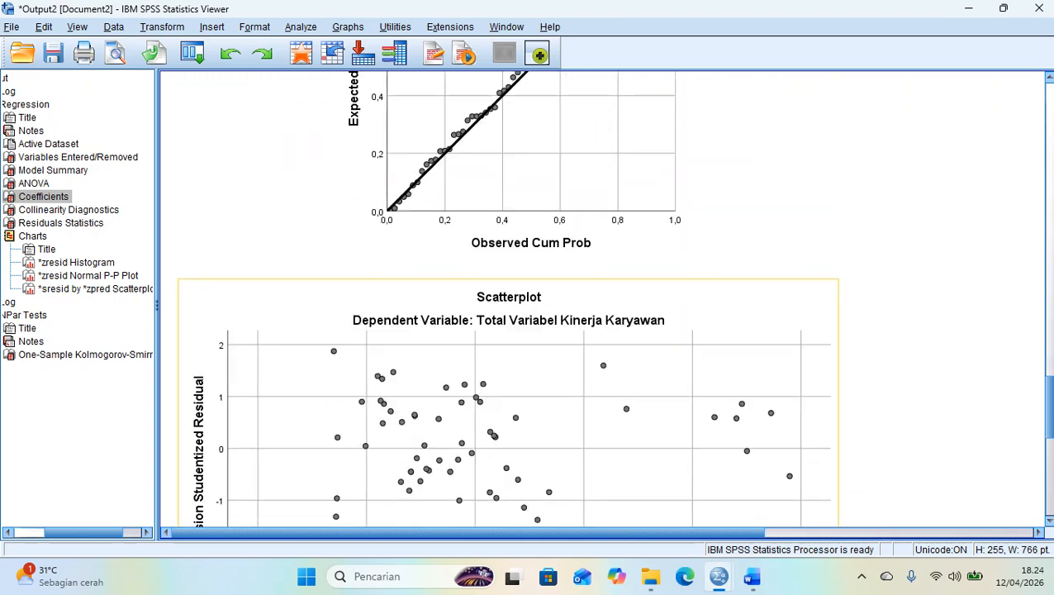
{"action": "scroll", "coordinate": [529, 248], "scroll_direction": "down", "scroll_amount": 5}
{"action": "left_click", "coordinate": [529, 240]}
{"action": "right_click", "coordinate": [529, 239]}
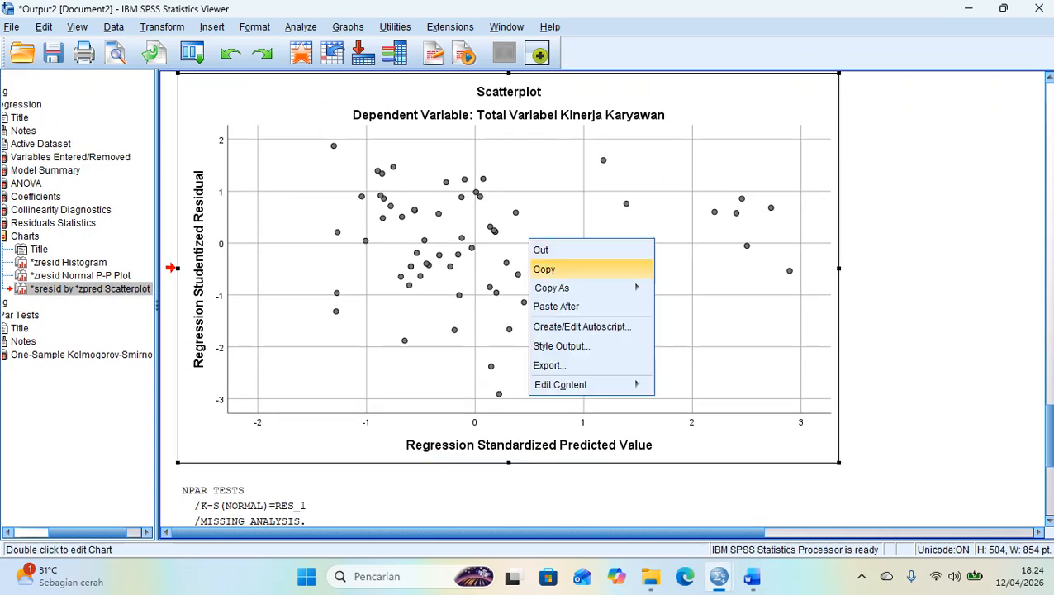
{"action": "left_click", "coordinate": [544, 269]}
- Return to Word and paste the scatterplot into the empty line above the Gambar 4.4 caption
{"action": "key", "text": "alt+Tab"}
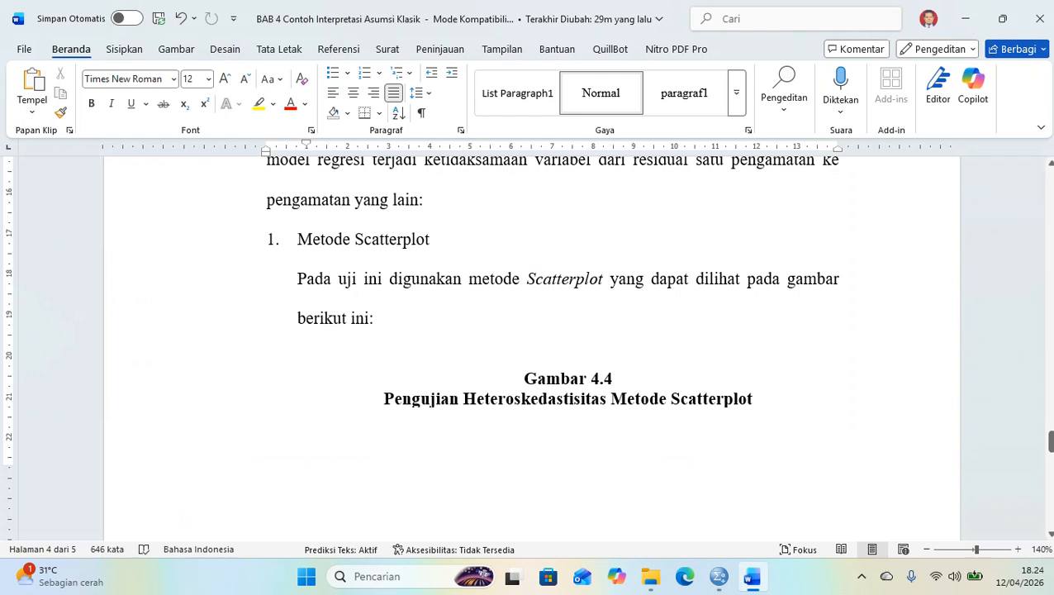
{"action": "left_click", "coordinate": [183, 316]}
{"action": "left_click", "coordinate": [183, 358]}
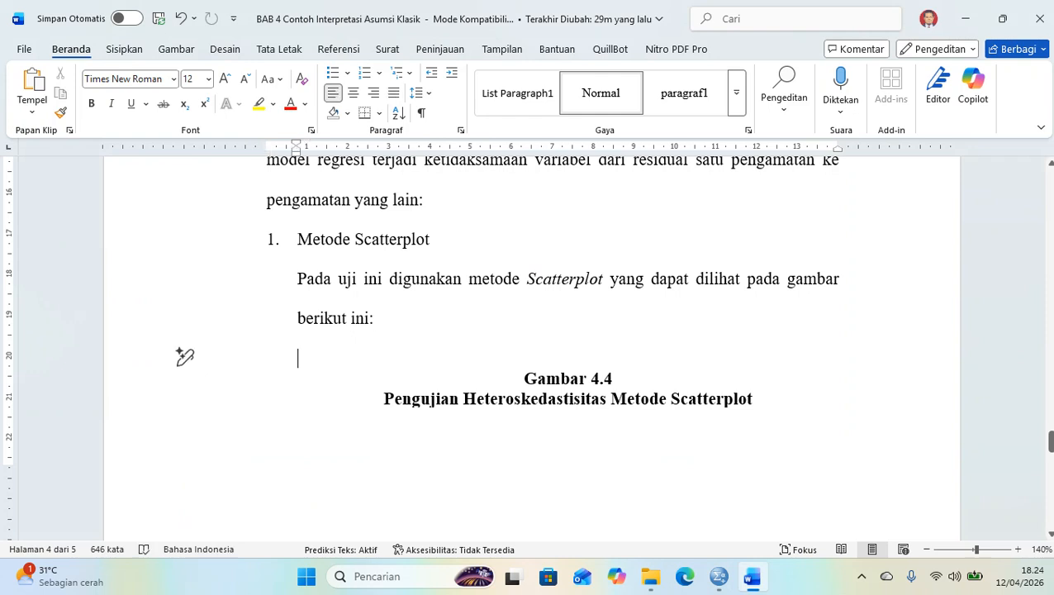
{"action": "key", "text": "ctrl+v"}
- Resize the pasted scatterplot's width so that it ends at the text's right margin
{"action": "left_click", "coordinate": [570, 330]}
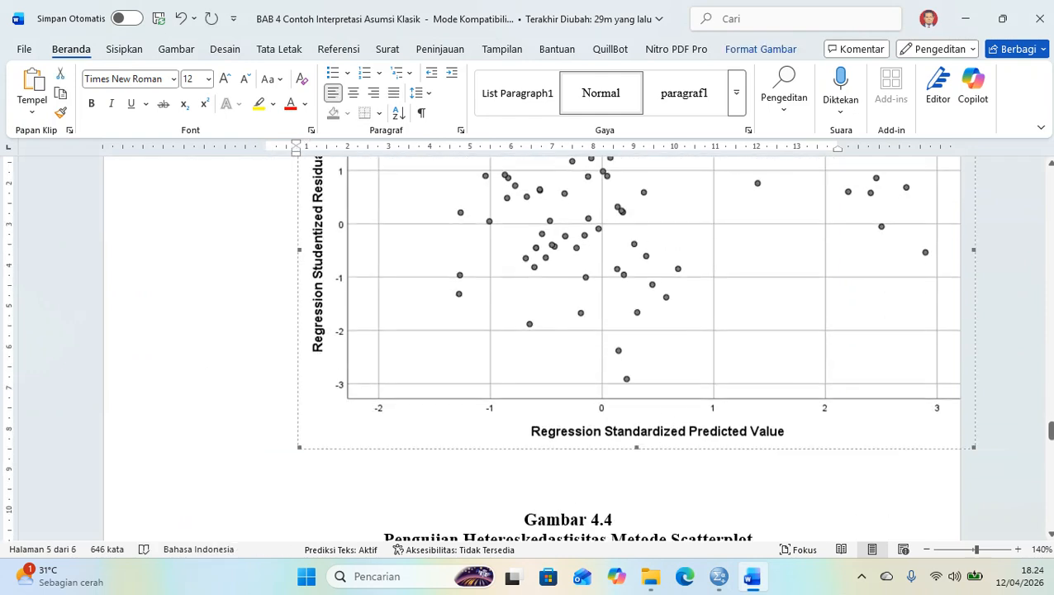
{"action": "scroll", "coordinate": [570, 330], "scroll_direction": "up", "scroll_amount": 3}
{"action": "left_click_drag", "start_coordinate": [974, 454], "coordinate": [825, 455]}
{"action": "scroll", "coordinate": [824, 454], "scroll_direction": "up", "scroll_amount": 3}
{"action": "scroll", "coordinate": [529, 347], "scroll_direction": "up", "scroll_amount": 3}
{"action": "scroll", "coordinate": [529, 346], "scroll_direction": "down", "scroll_amount": 6}
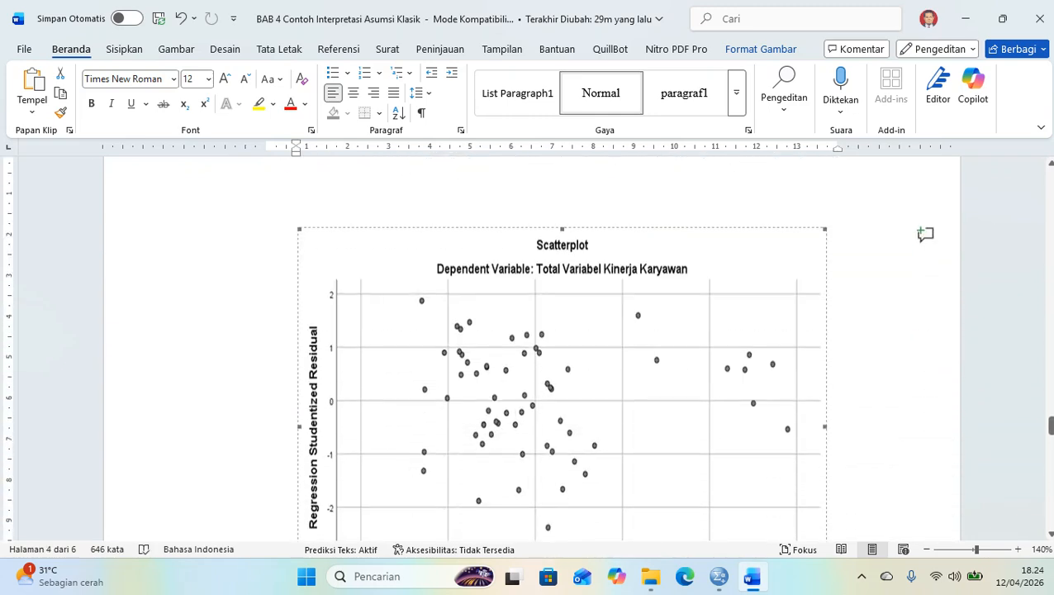
{"action": "scroll", "coordinate": [561, 347], "scroll_direction": "down", "scroll_amount": 2}
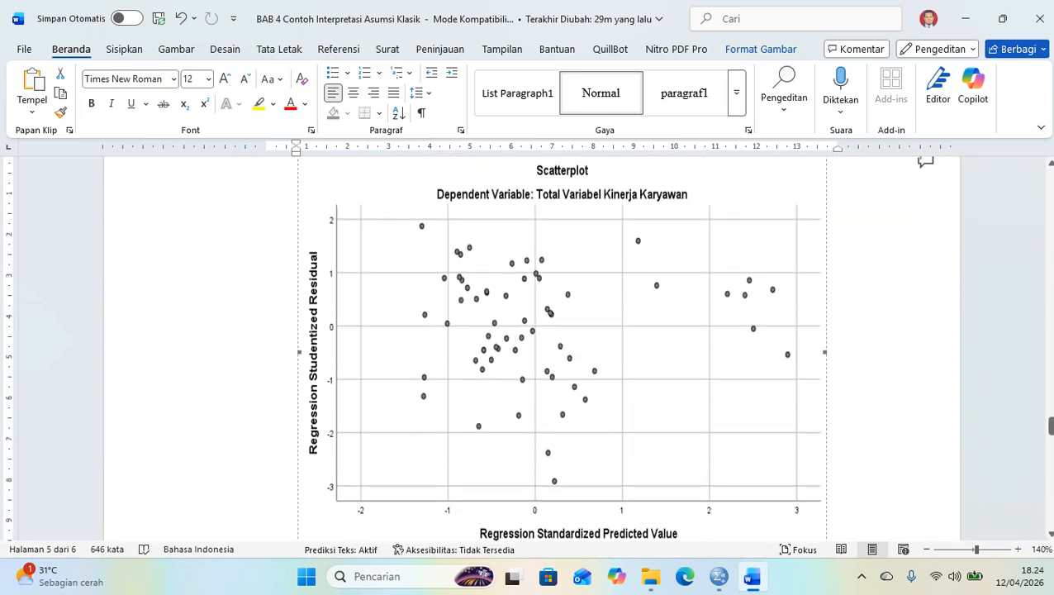
{"action": "left_click_drag", "start_coordinate": [825, 351], "coordinate": [839, 352]}
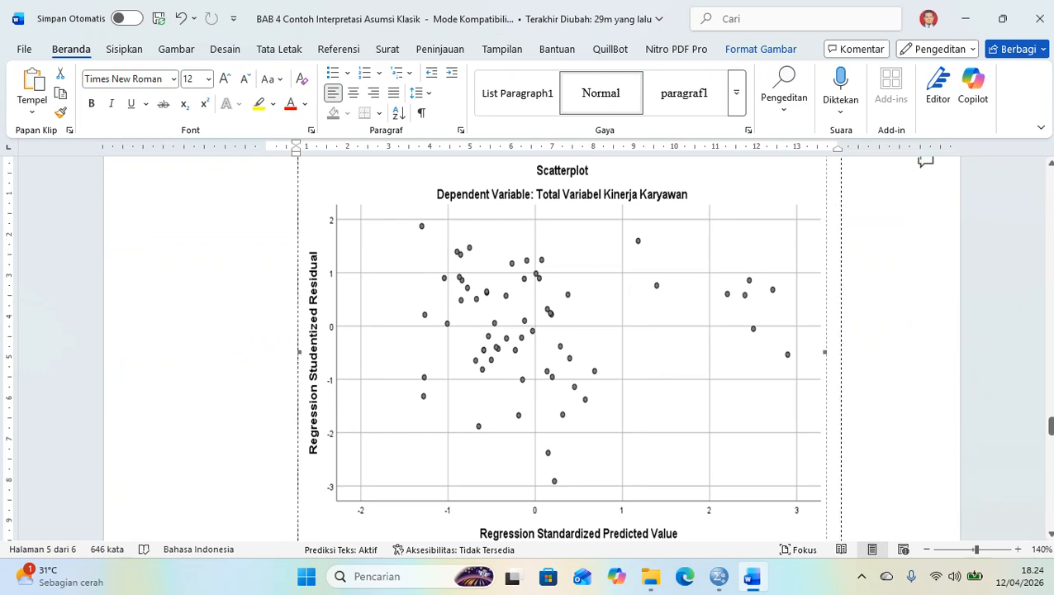
{"action": "scroll", "coordinate": [568, 347], "scroll_direction": "down", "scroll_amount": 2}
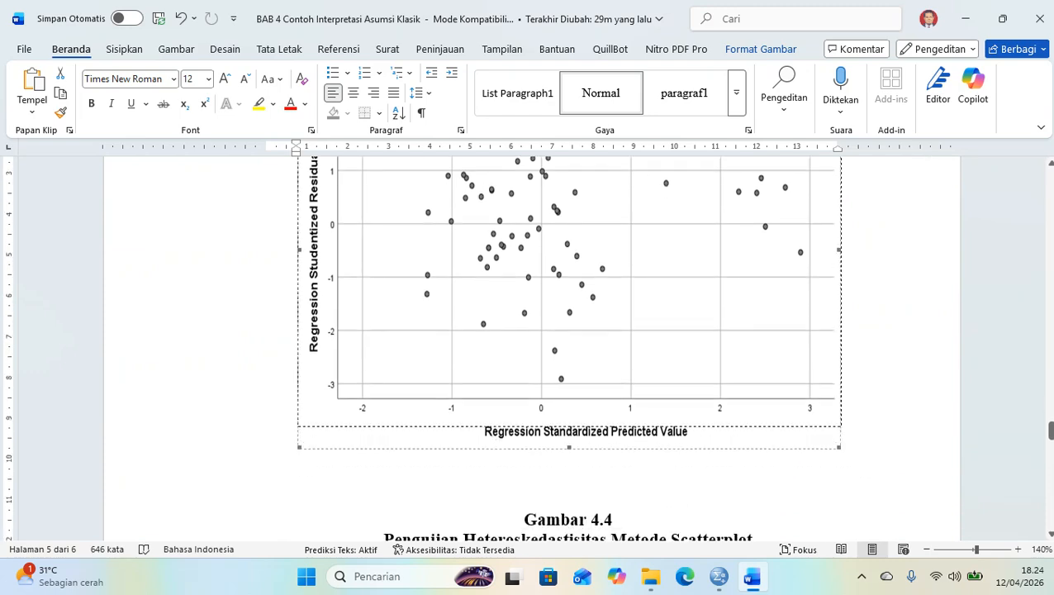
{"action": "scroll", "coordinate": [567, 347], "scroll_direction": "down", "scroll_amount": 3}
{"action": "scroll", "coordinate": [567, 347], "scroll_direction": "up", "scroll_amount": 5}
{"action": "scroll", "coordinate": [532, 347], "scroll_direction": "up", "scroll_amount": 2}
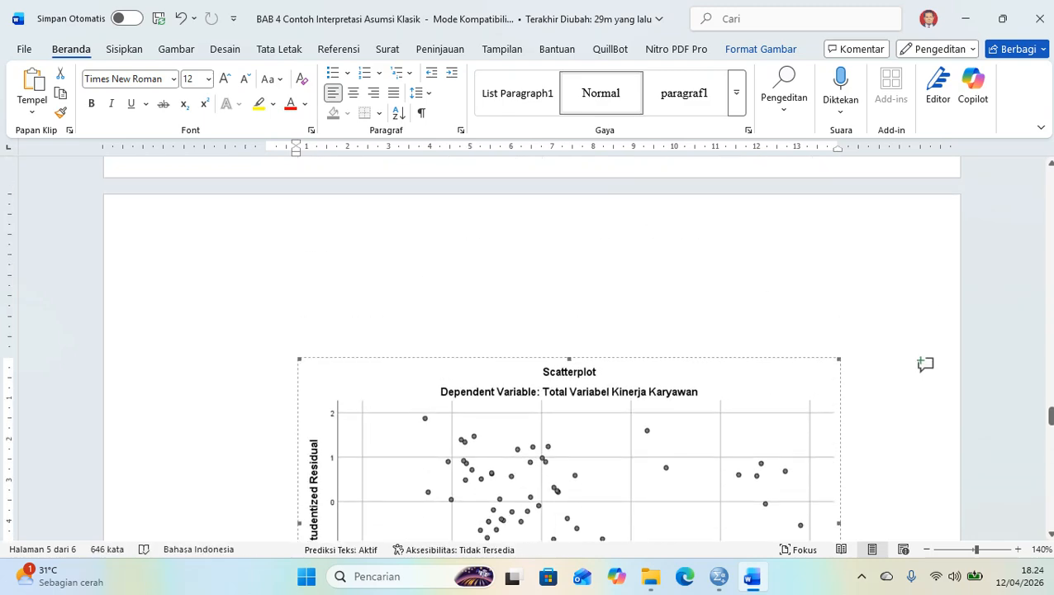
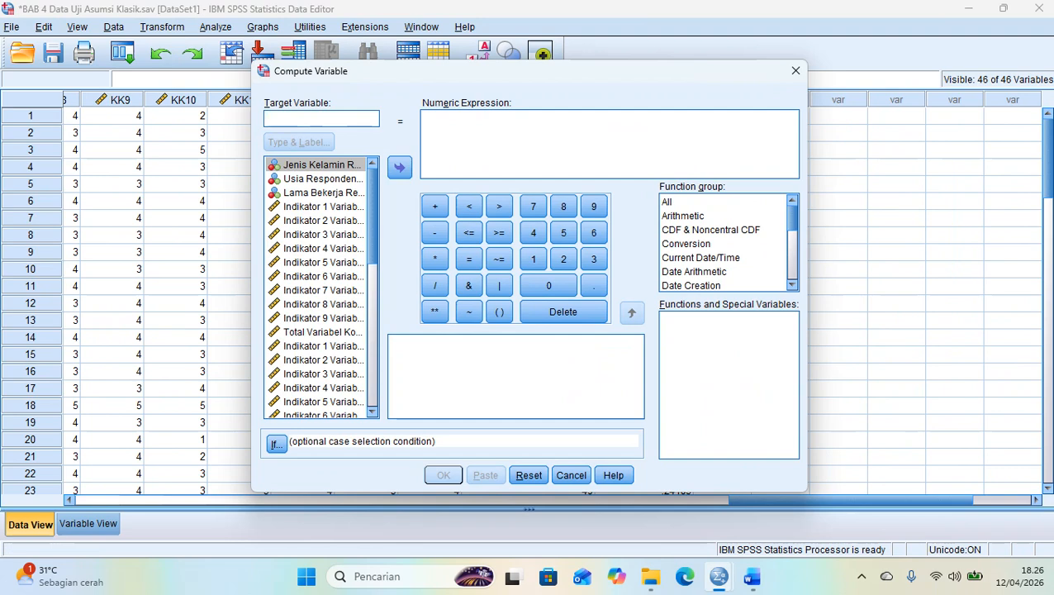
- Name the new target variable ABS_RES and insert the Abs function from the All group into its numeric expression
{"action": "type", "text": "ABS"}
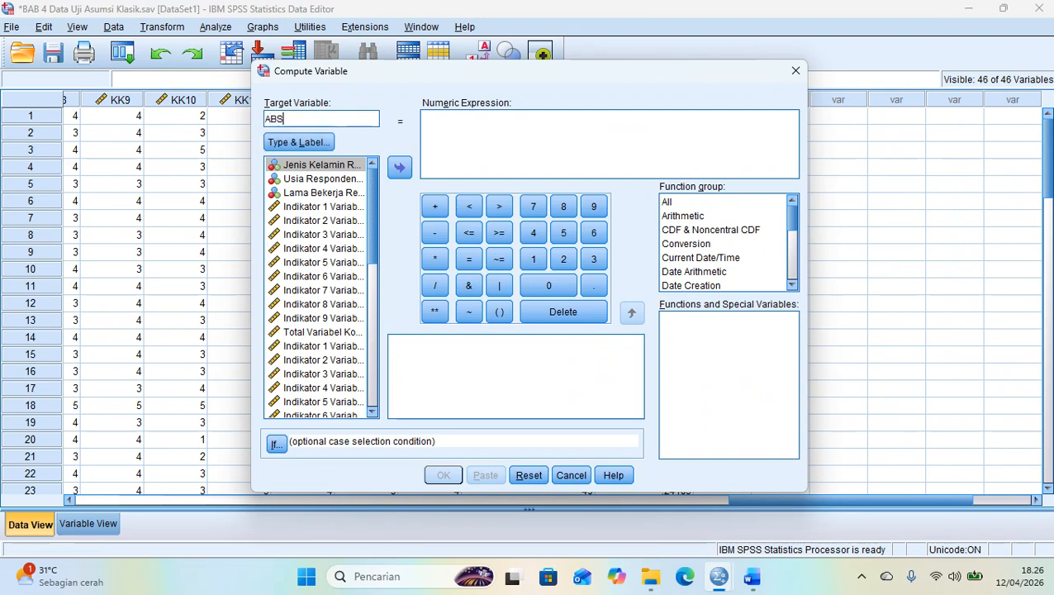
{"action": "type", "text": "_RES"}
{"action": "left_click", "coordinate": [570, 141]}
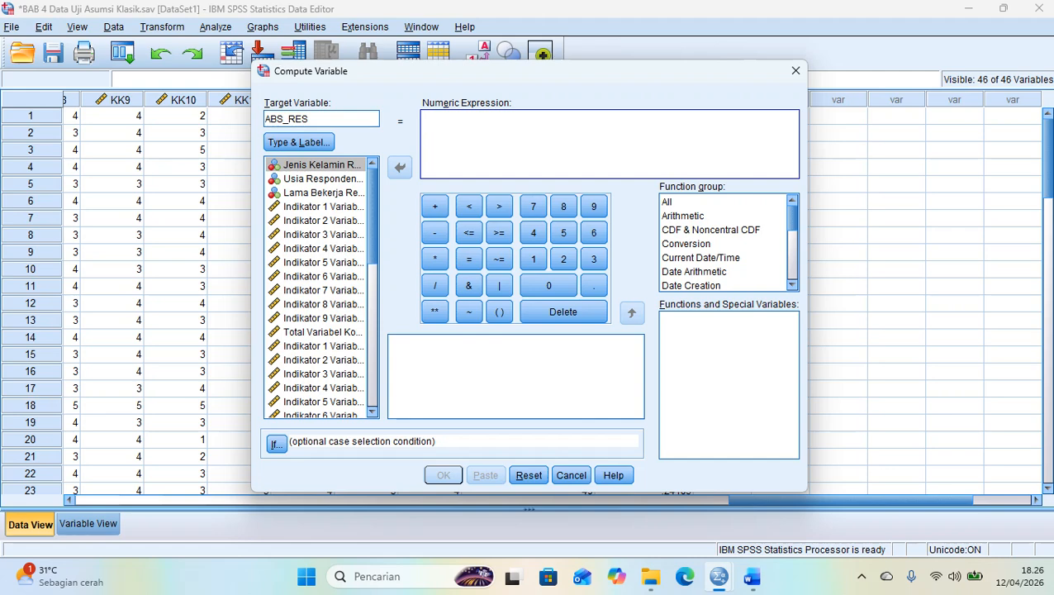
{"action": "left_click", "coordinate": [668, 203]}
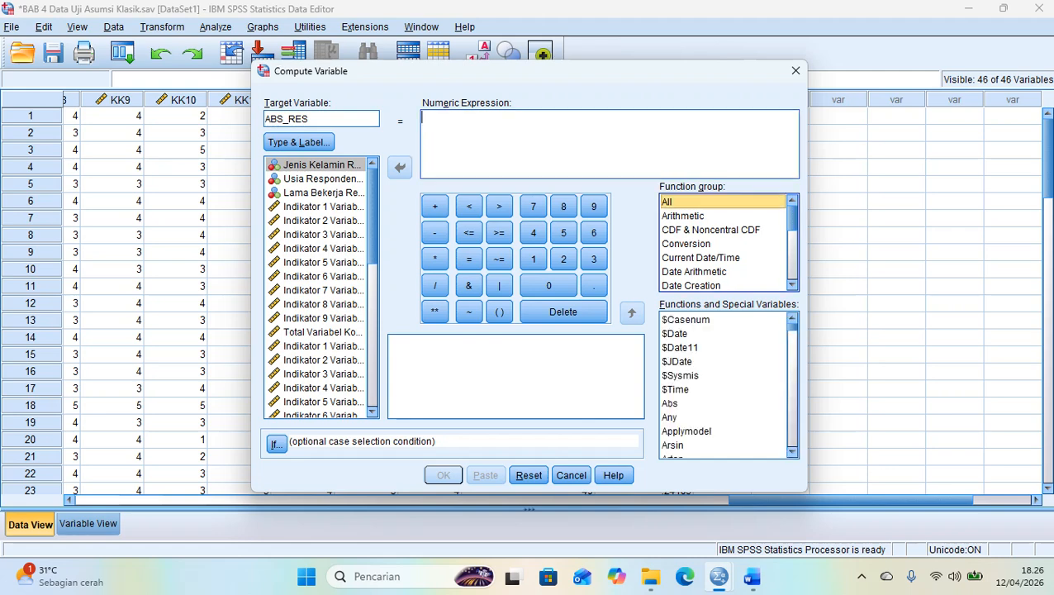
{"action": "left_click", "coordinate": [670, 403]}
{"action": "left_click", "coordinate": [632, 313]}
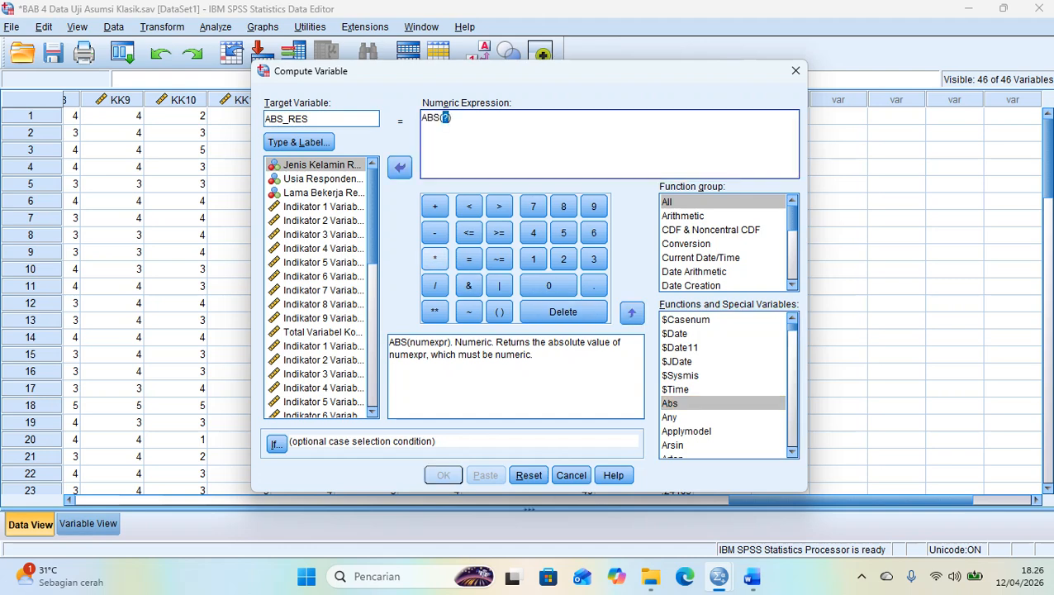
- Use the unstandardized residual RES_1 as the argument of ABS and compute the variable
{"action": "scroll", "coordinate": [321, 287], "scroll_direction": "down", "scroll_amount": 10}
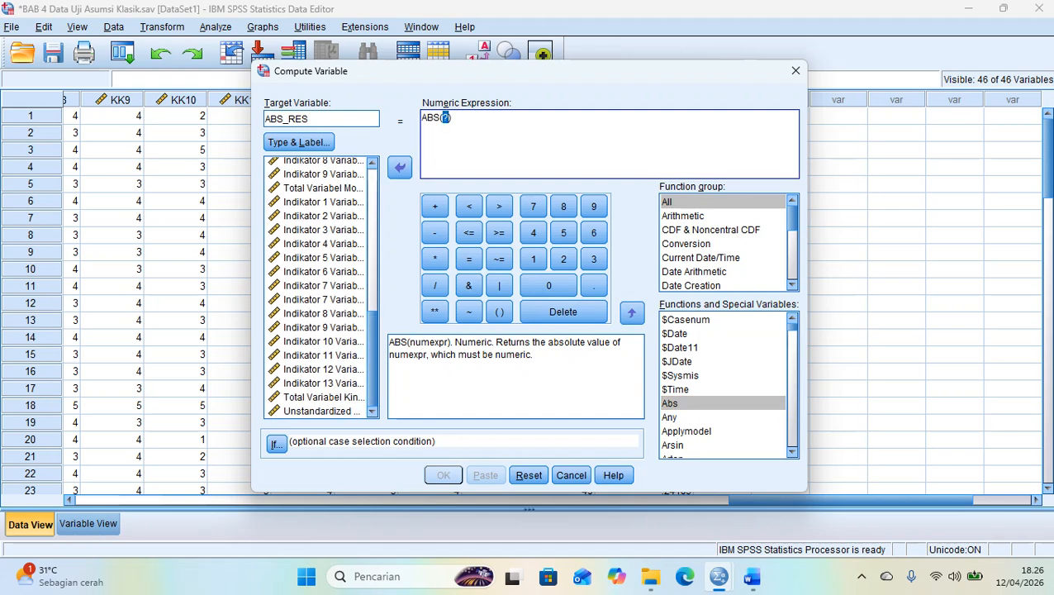
{"action": "left_click", "coordinate": [321, 412]}
{"action": "left_click", "coordinate": [399, 167]}
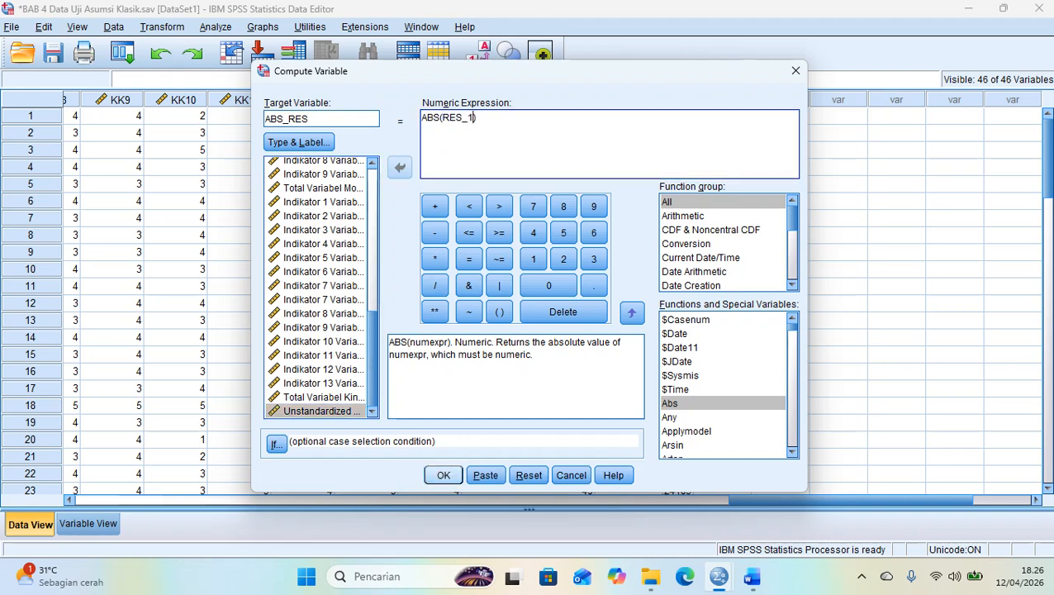
{"action": "left_click", "coordinate": [444, 475]}
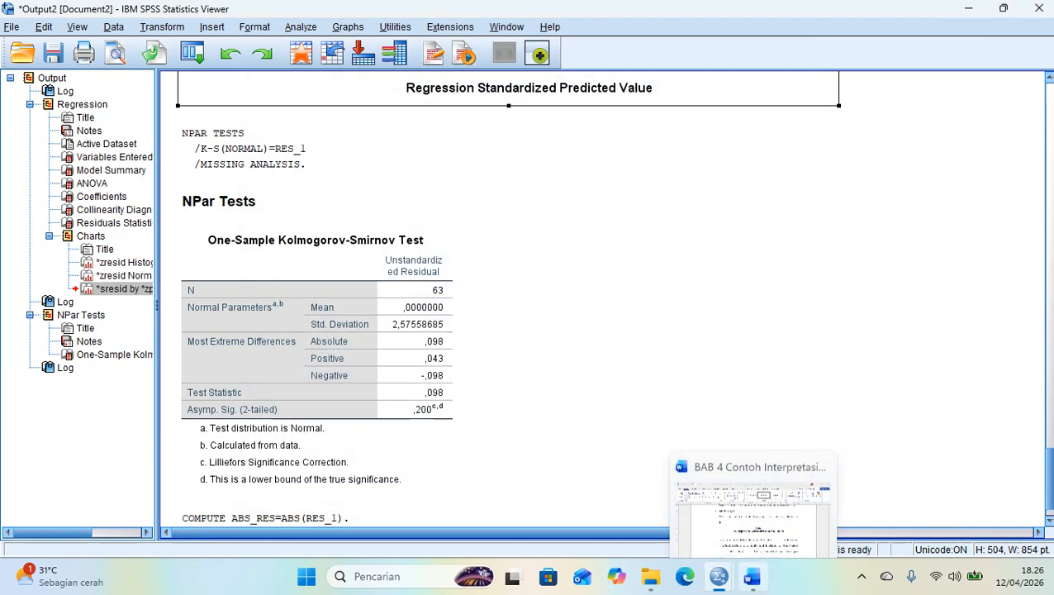
- Return to the Data Editor, start a linear regression, and replace its dependent variable Total Variabel Kinerja Karyawan with ABS_RES
{"action": "mouse_move", "coordinate": [719, 576]}
{"action": "left_click", "coordinate": [634, 496]}
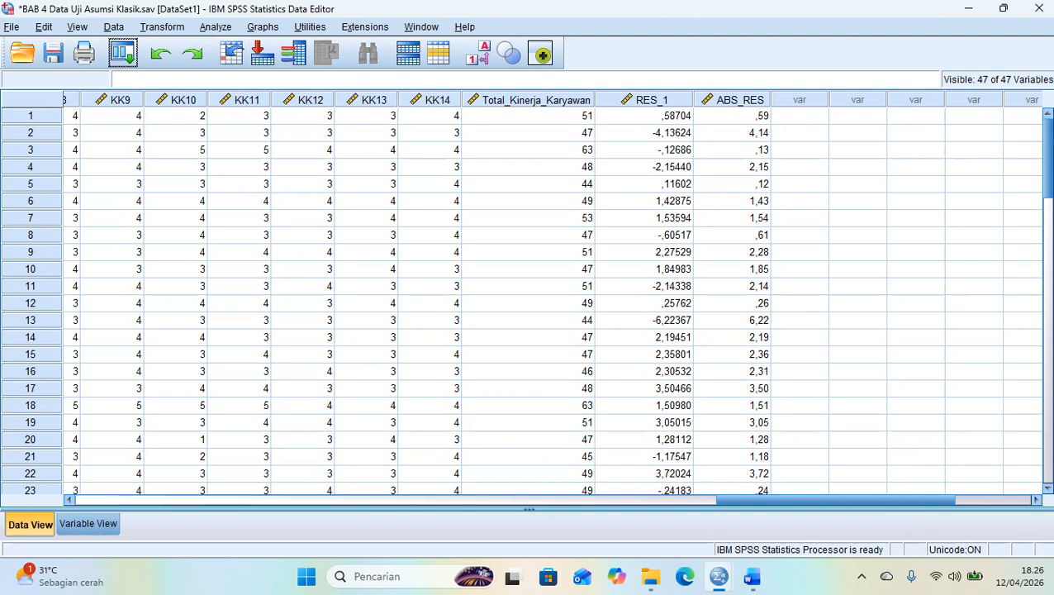
{"action": "left_click", "coordinate": [216, 27]}
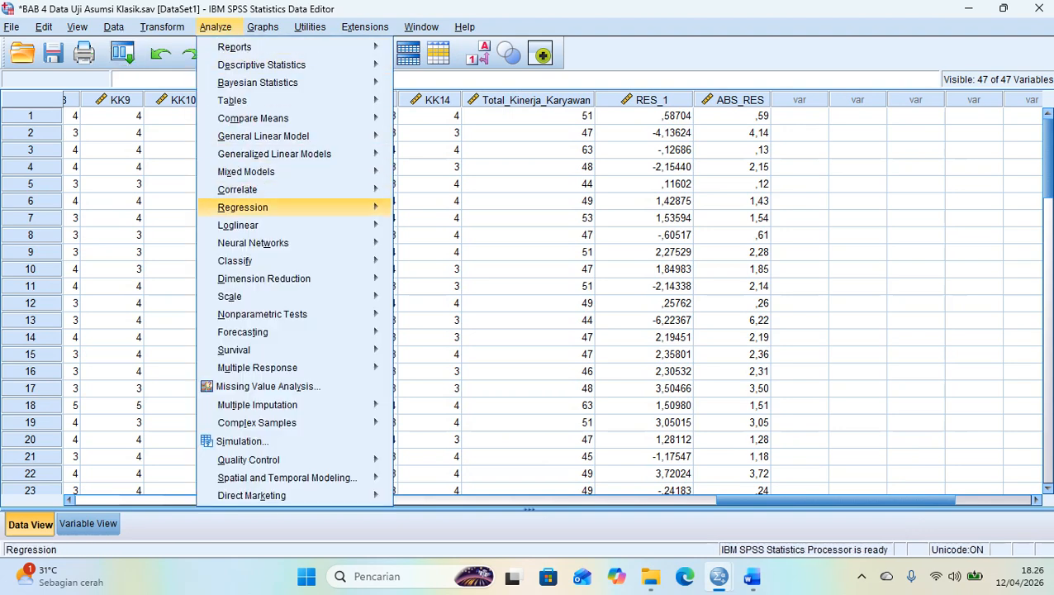
{"action": "mouse_move", "coordinate": [273, 207]}
{"action": "left_click", "coordinate": [430, 230]}
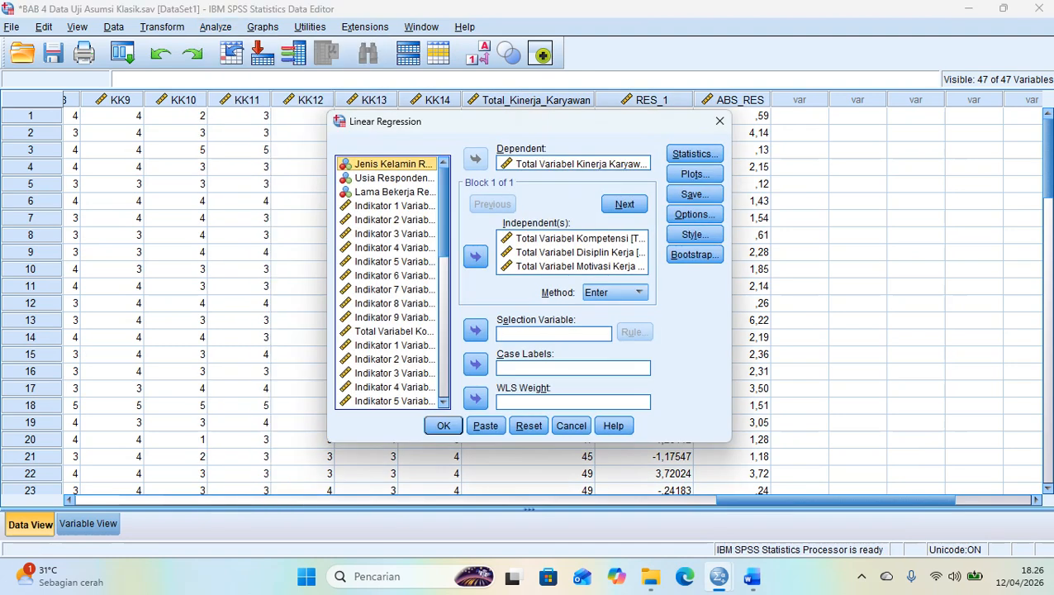
{"action": "left_click", "coordinate": [573, 164]}
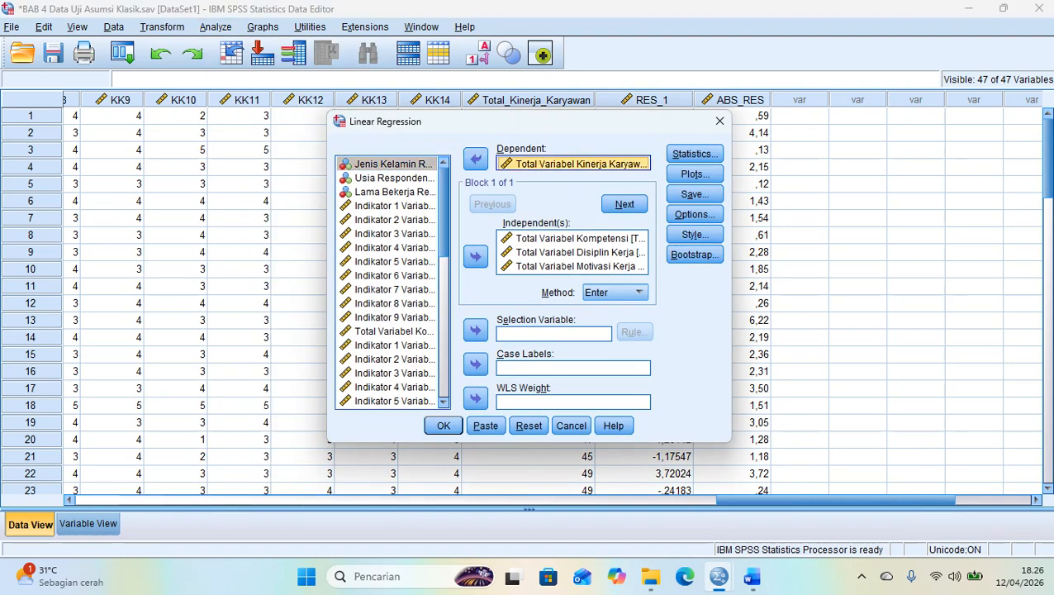
{"action": "left_click", "coordinate": [475, 159]}
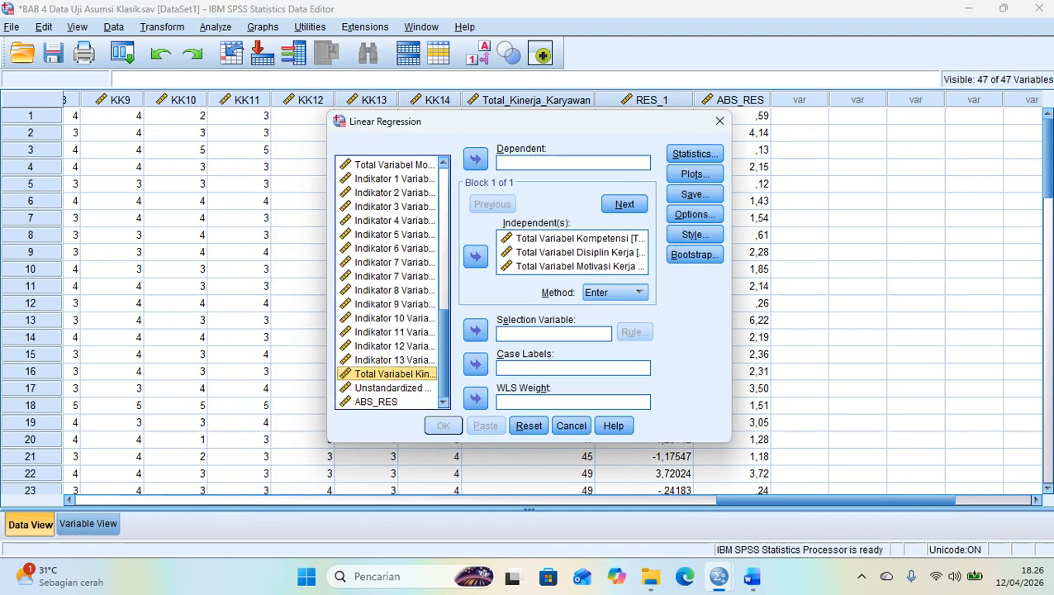
{"action": "left_click", "coordinate": [376, 401]}
{"action": "left_click", "coordinate": [475, 159]}
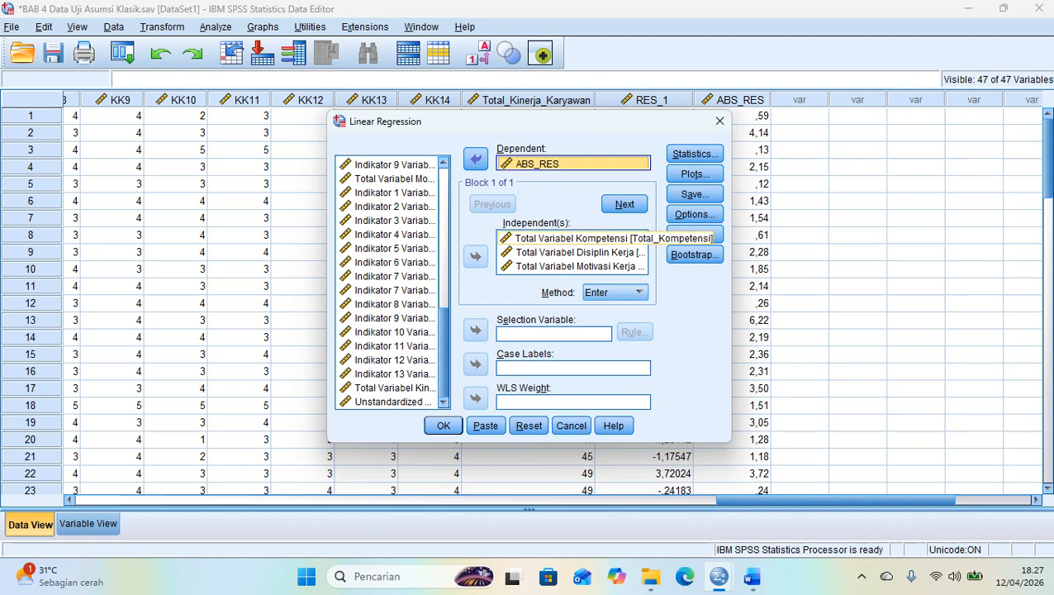
- Turn off collinearity diagnostics in the regression's statistics options
{"action": "left_click", "coordinate": [694, 154]}
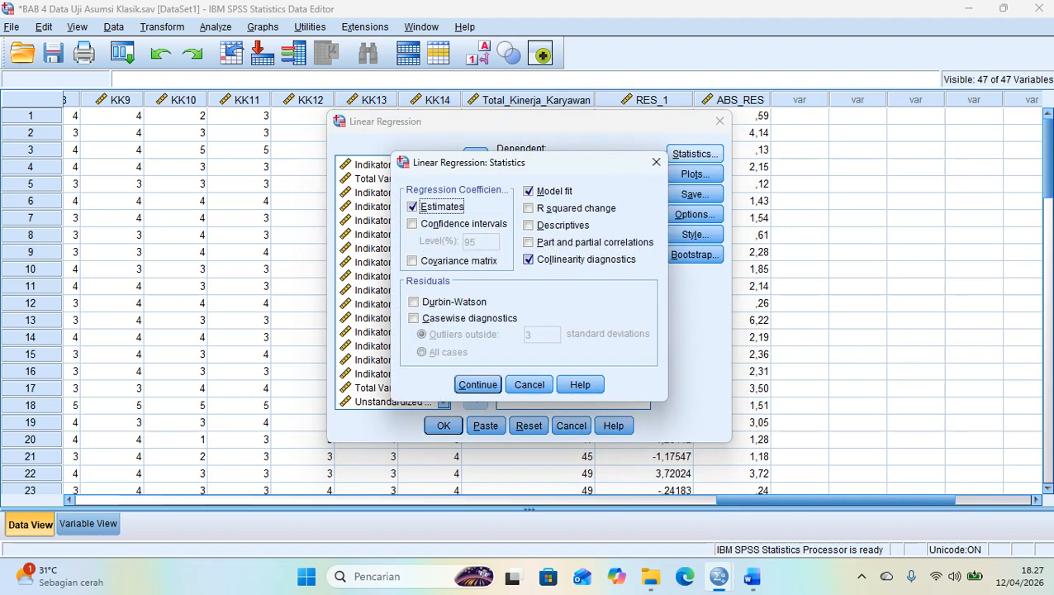
{"action": "left_click", "coordinate": [529, 260]}
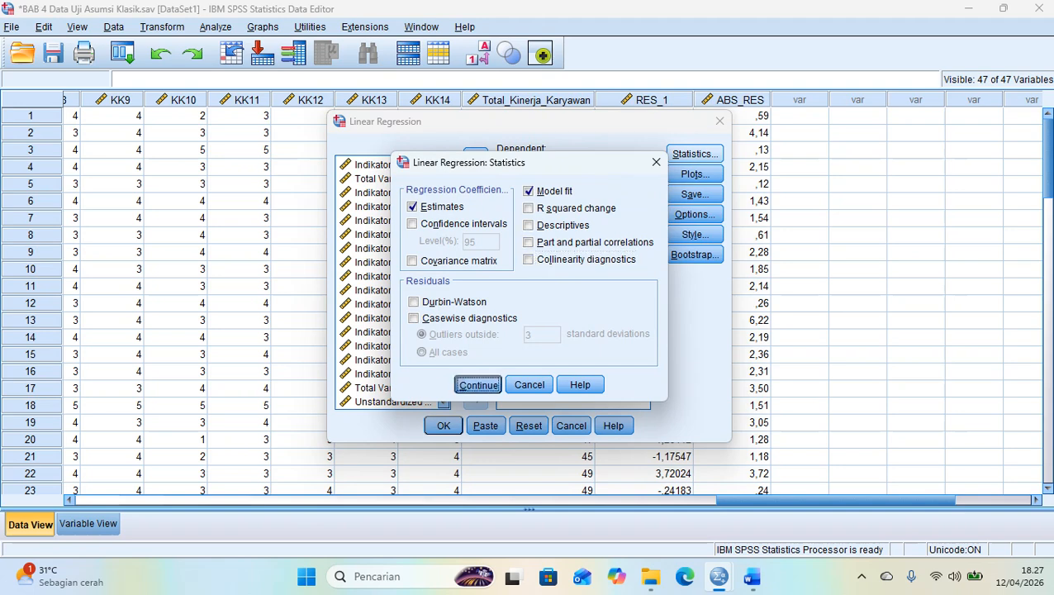
{"action": "left_click", "coordinate": [477, 385]}
- Remove *SRESID and *ZPRED from the regression's scatter plot axes and turn off the histogram and normal probability plot
{"action": "left_click", "coordinate": [695, 173]}
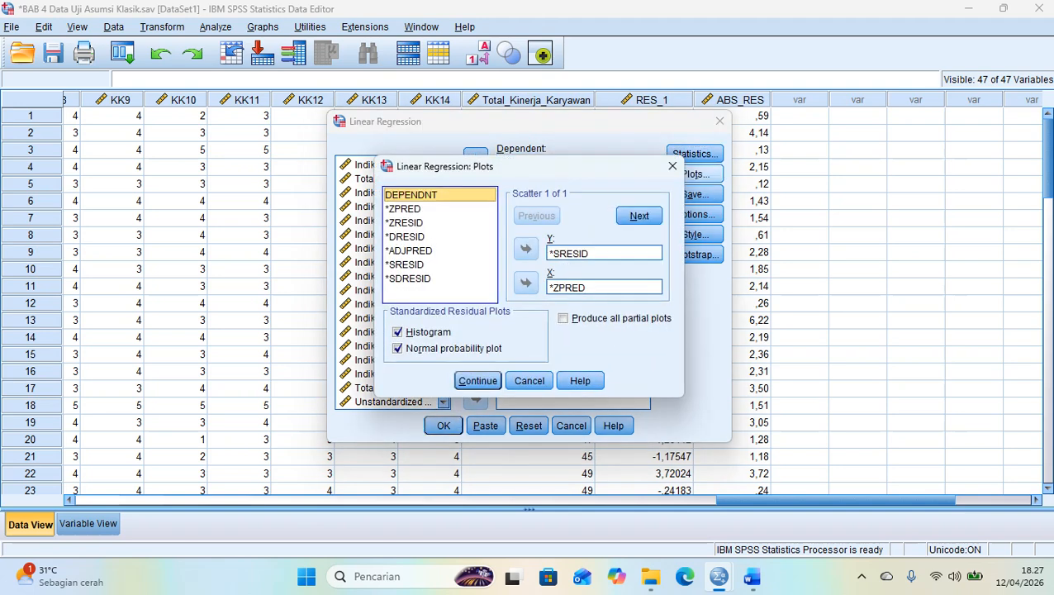
{"action": "left_click", "coordinate": [604, 253]}
{"action": "left_click", "coordinate": [527, 248]}
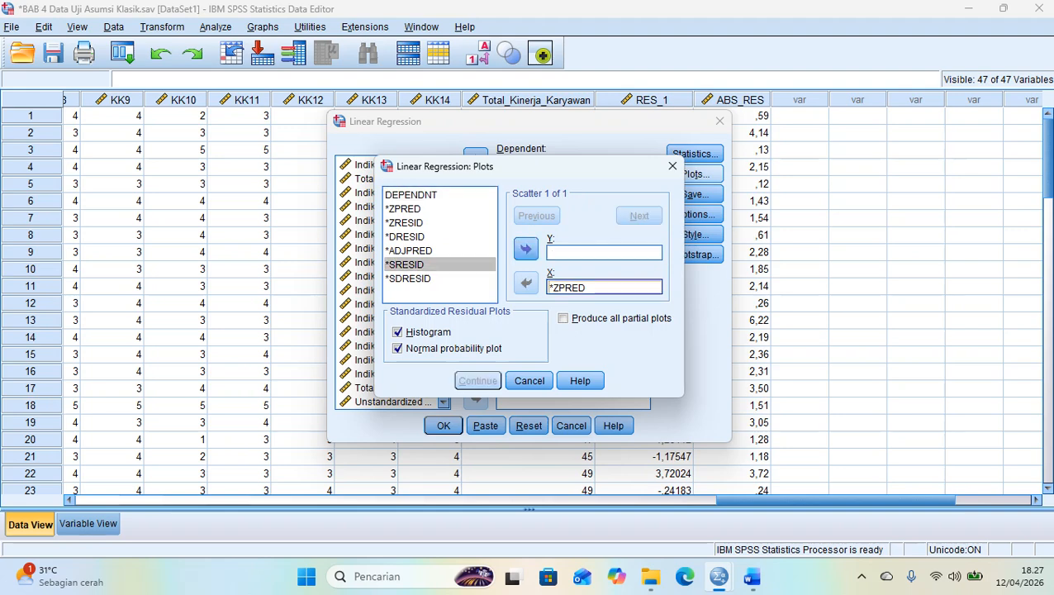
{"action": "left_click", "coordinate": [604, 287]}
{"action": "left_click", "coordinate": [526, 282]}
{"action": "left_click", "coordinate": [398, 332]}
{"action": "left_click", "coordinate": [398, 349]}
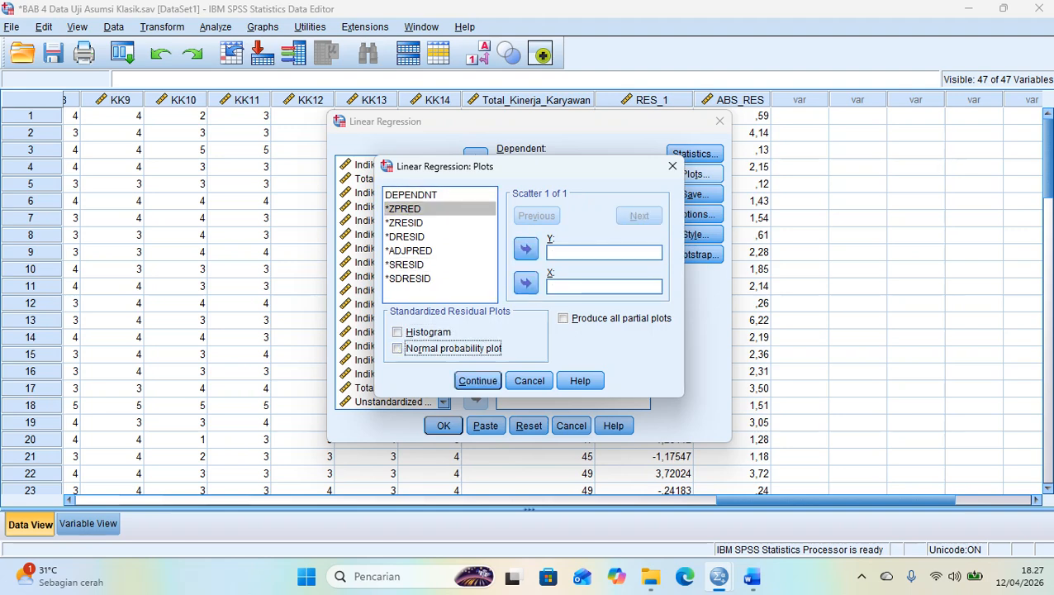
{"action": "left_click", "coordinate": [477, 381]}
- Turn off saving of unstandardized residuals and run the ABS_RES regression
{"action": "left_click", "coordinate": [693, 194]}
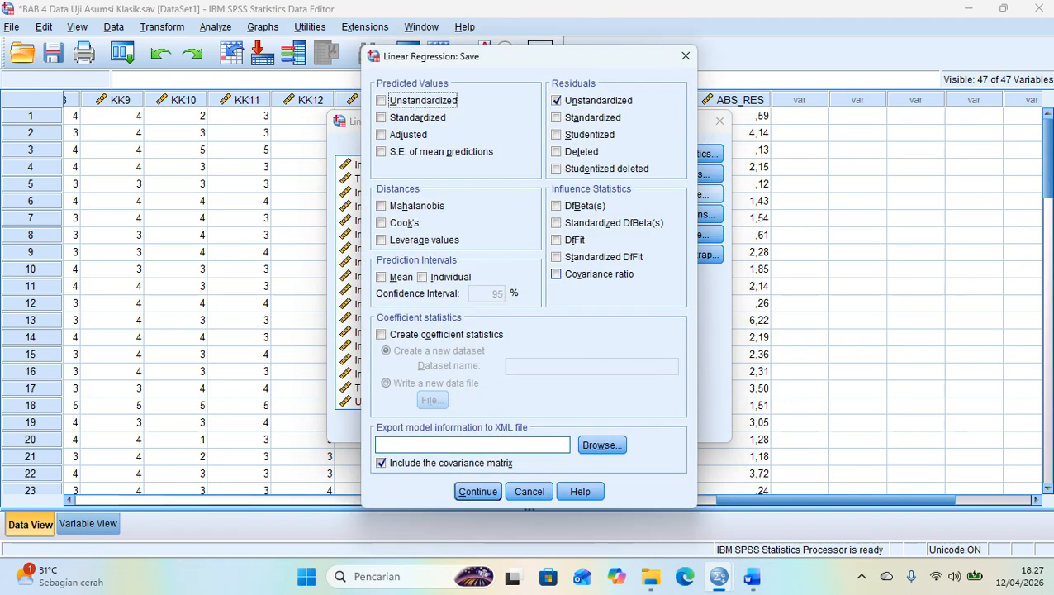
{"action": "left_click", "coordinate": [556, 100]}
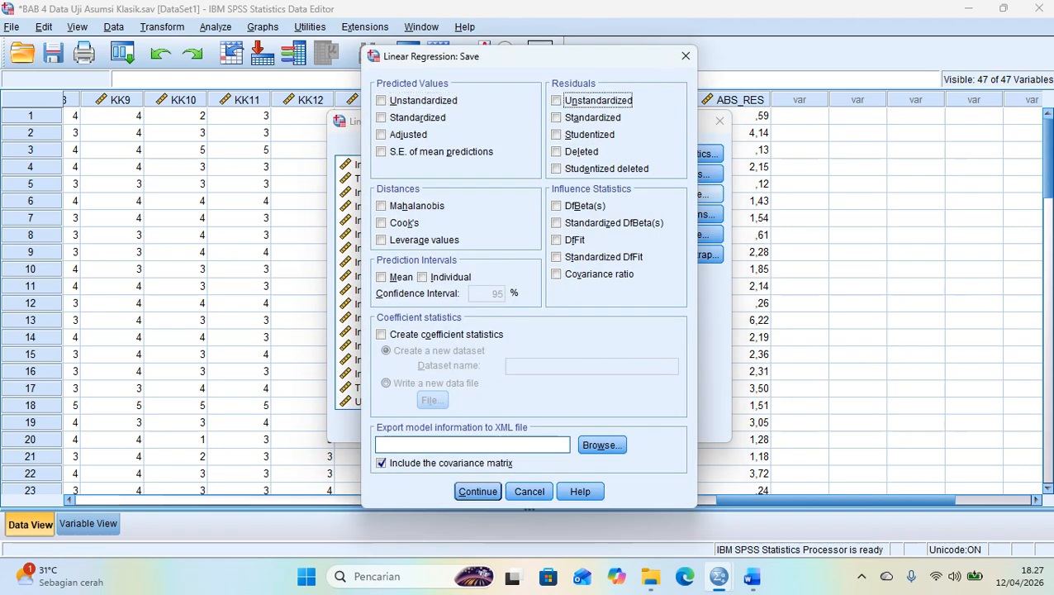
{"action": "key", "text": "Return"}
{"action": "key", "text": "Return"}
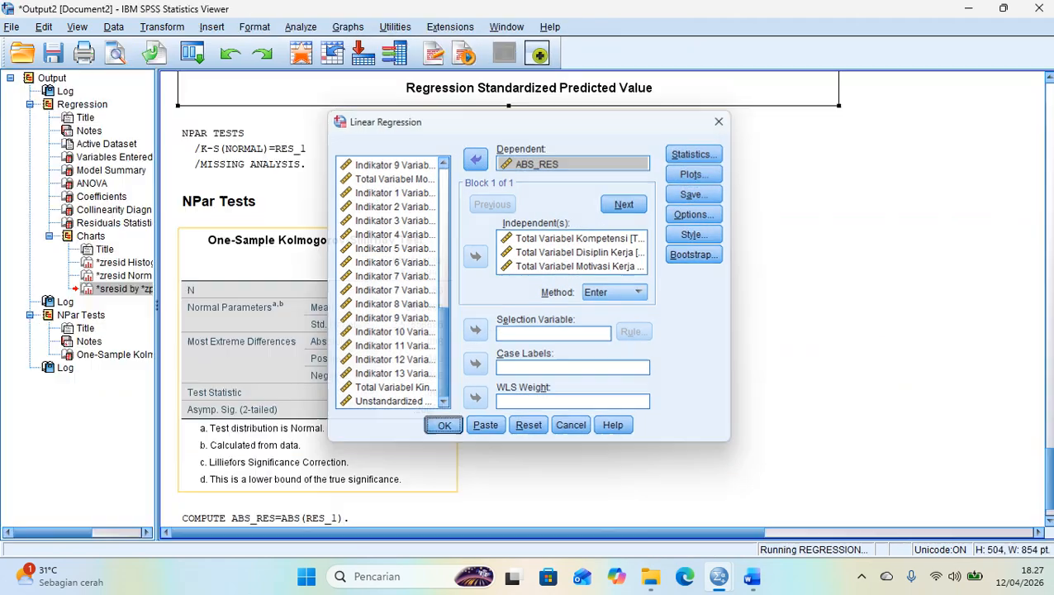
- Copy the Coefficients table of the ABS_RES regression from the SPSS output
{"action": "scroll", "coordinate": [602, 299], "scroll_direction": "down", "scroll_amount": 6}
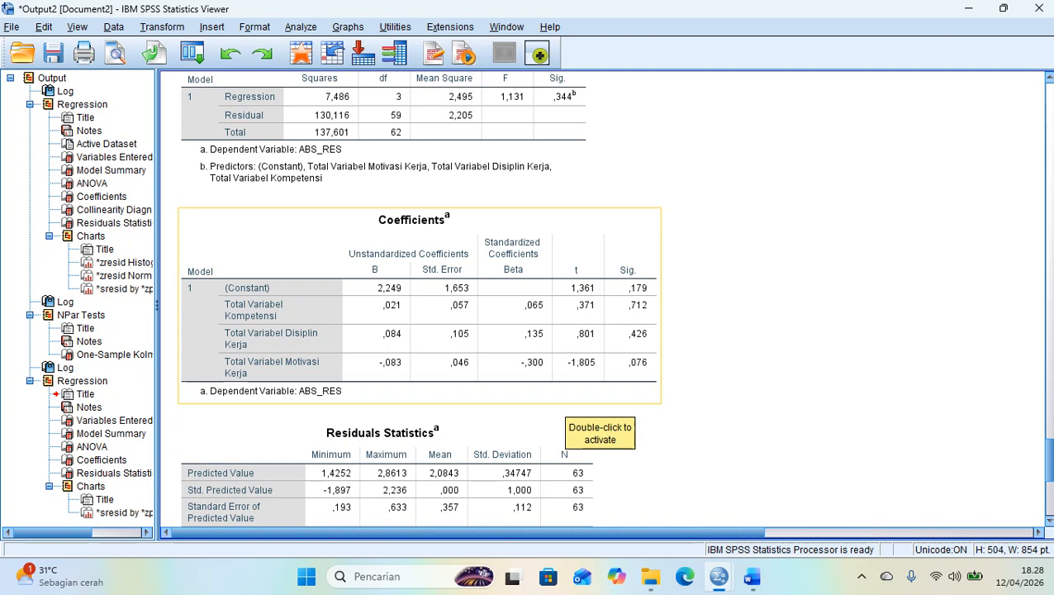
{"action": "right_click", "coordinate": [294, 230]}
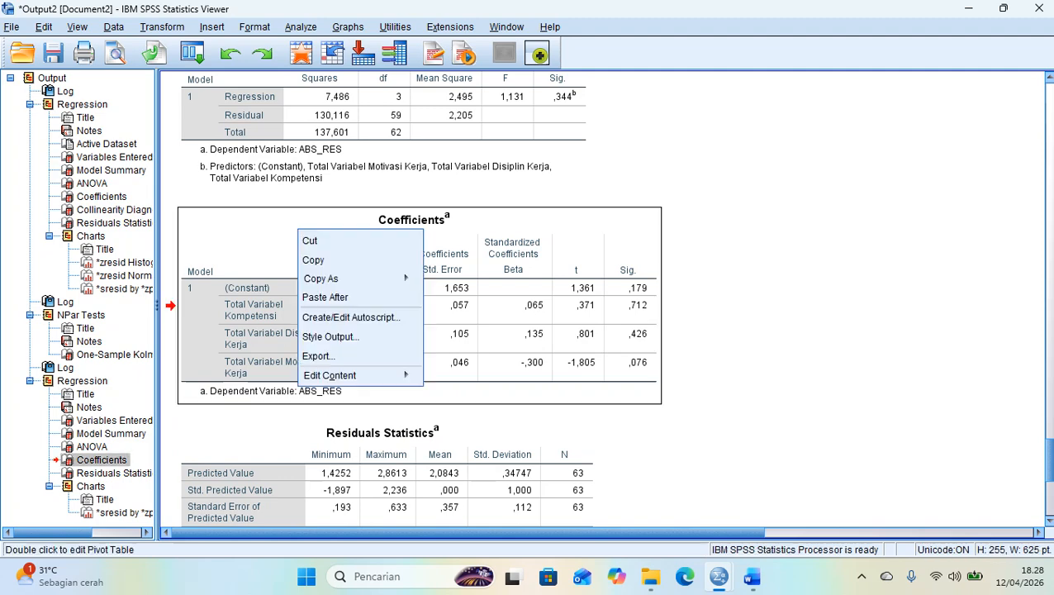
{"action": "left_click", "coordinate": [315, 259]}
- Switch to Word, justify the empty line below the Metode Glejser table caption, and paste the Coefficients table there
{"action": "key", "text": "alt+Tab"}
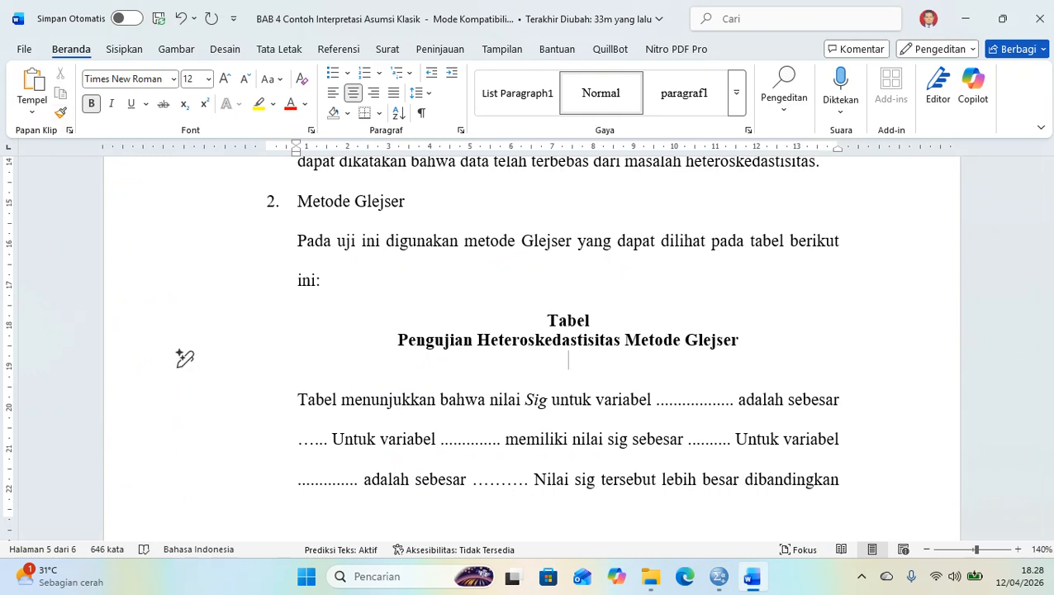
{"action": "key", "text": "ctrl+j"}
{"action": "key", "text": "ctrl+v"}
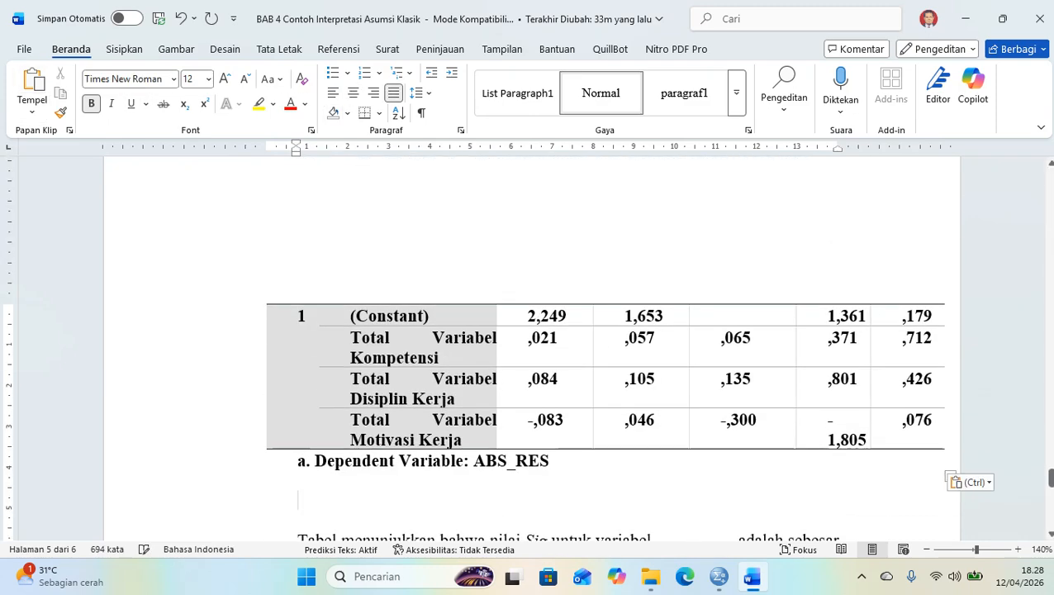
- Select the whole pasted Glejser Coefficients table and reduce its text to 10 pt
{"action": "scroll", "coordinate": [530, 347], "scroll_direction": "up", "scroll_amount": 2}
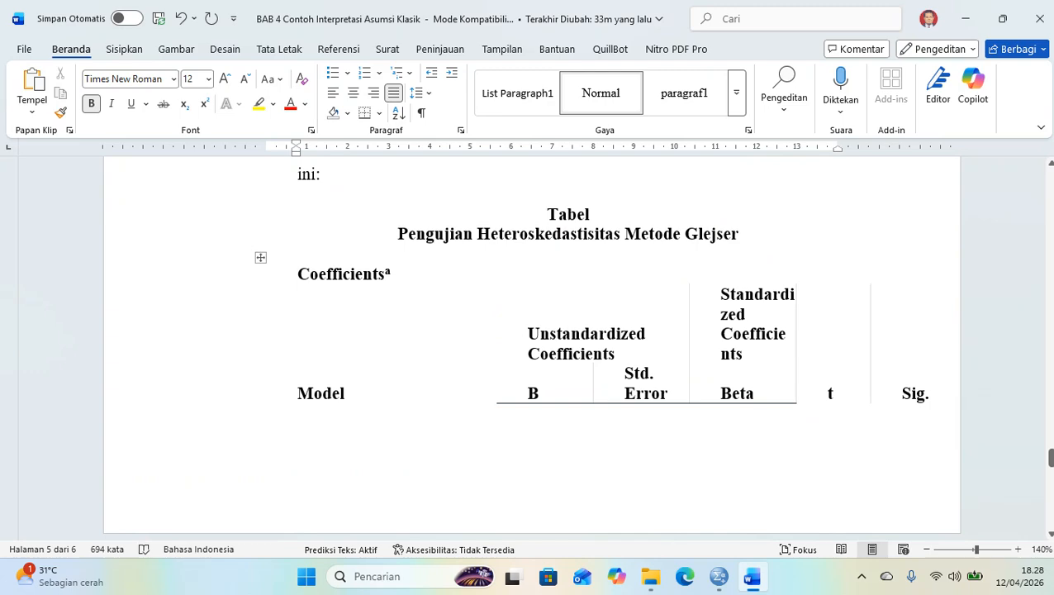
{"action": "scroll", "coordinate": [529, 347], "scroll_direction": "down", "scroll_amount": 5}
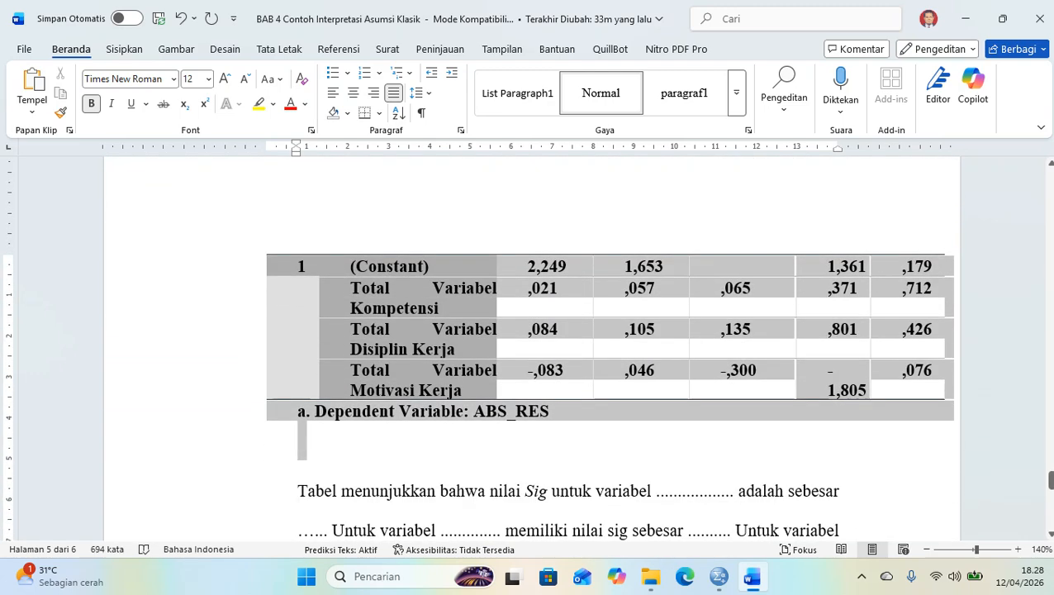
{"action": "key", "text": "ctrl+["}
{"action": "key", "text": "ctrl+["}
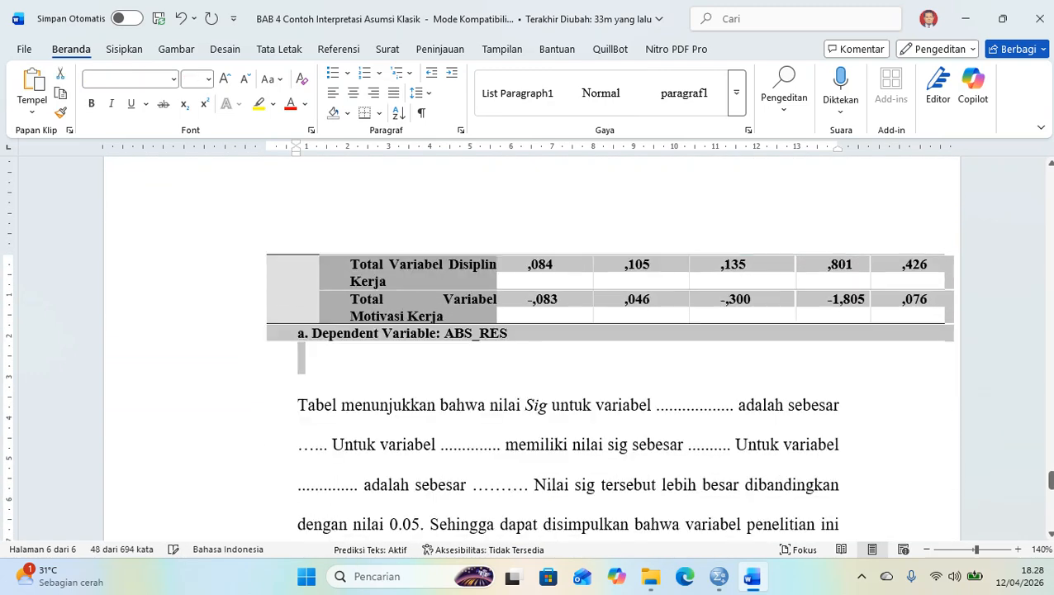
- Shift the left indent of the Glejser table's model number 1 cell outward to narrow that column
{"action": "scroll", "coordinate": [531, 342], "scroll_direction": "up", "scroll_amount": 8}
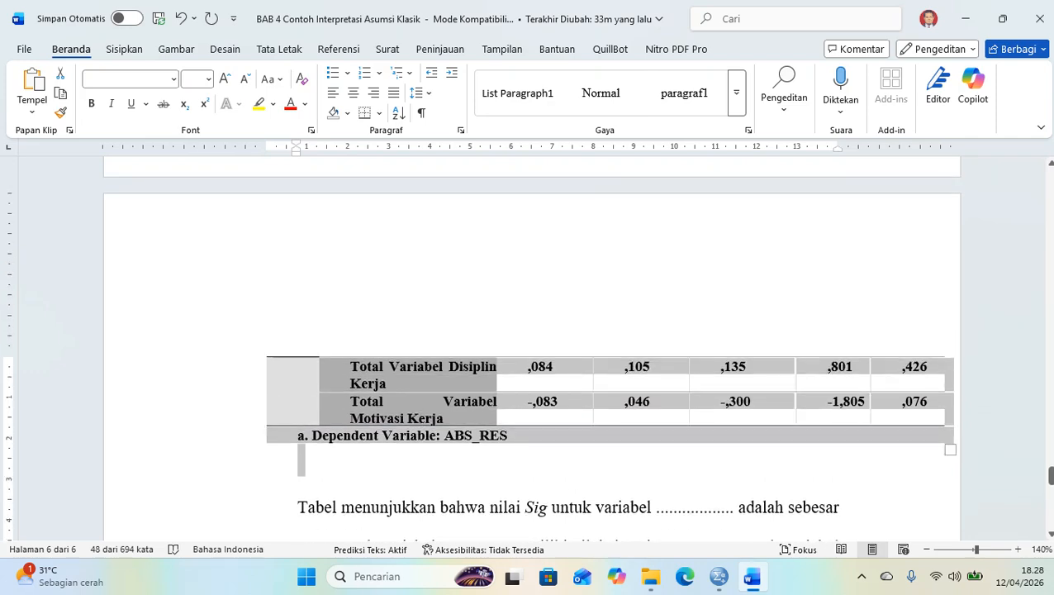
{"action": "left_click", "coordinate": [339, 340]}
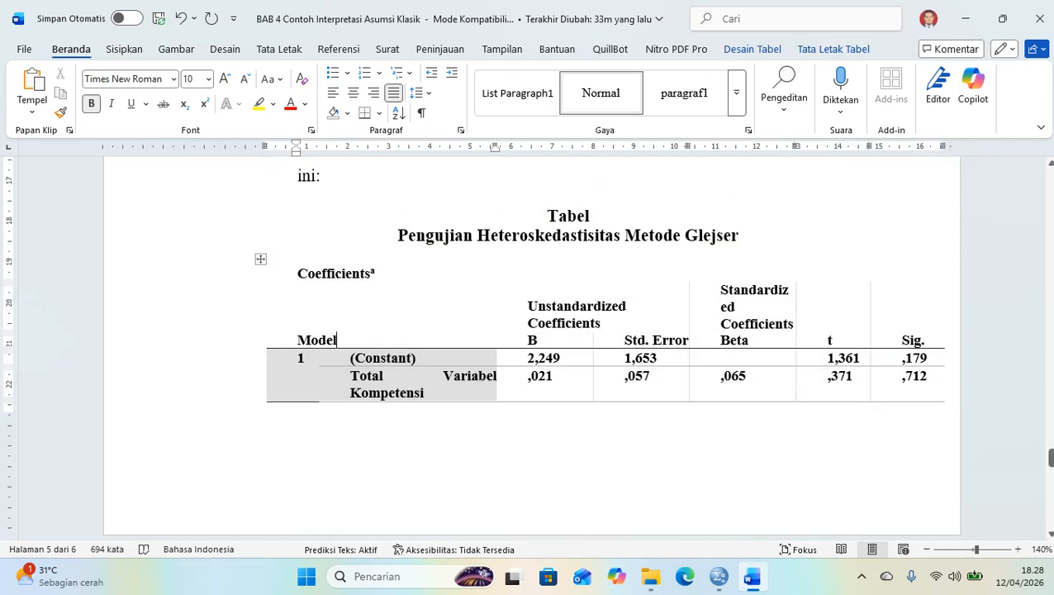
{"action": "left_click", "coordinate": [306, 357]}
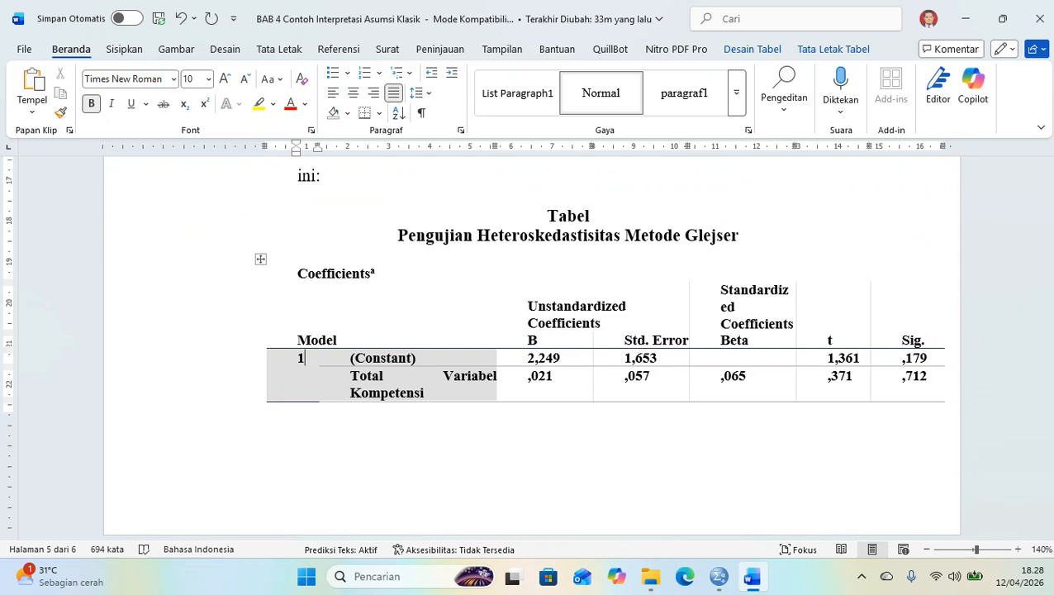
{"action": "mouse_move", "coordinate": [295, 153]}
{"action": "left_mouse_down"}
{"action": "mouse_move", "coordinate": [276, 154]}
{"action": "mouse_move", "coordinate": [309, 147]}
{"action": "mouse_move", "coordinate": [289, 147]}
{"action": "left_mouse_up"}
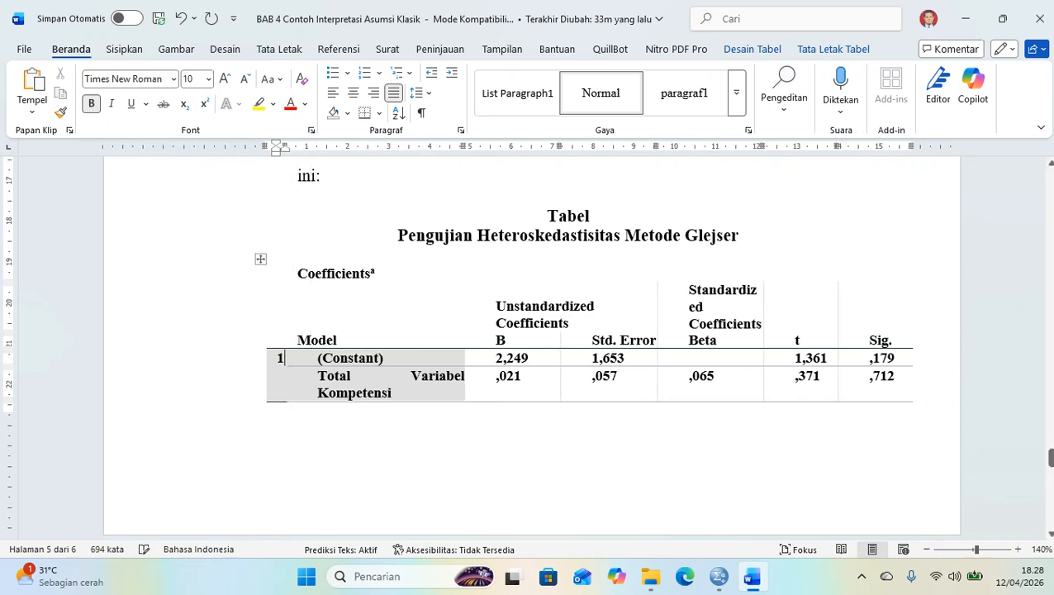
- Narrow the variable-name column and the B column of the Glejser Coefficients table
{"action": "left_click_drag", "start_coordinate": [467, 147], "coordinate": [431, 147]}
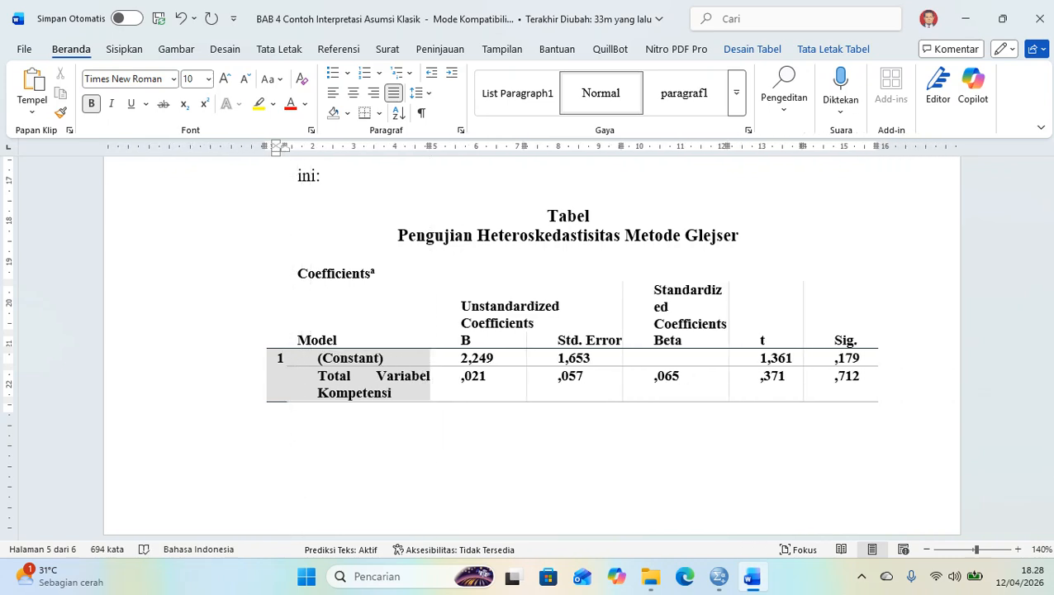
{"action": "left_click_drag", "start_coordinate": [527, 147], "coordinate": [512, 147]}
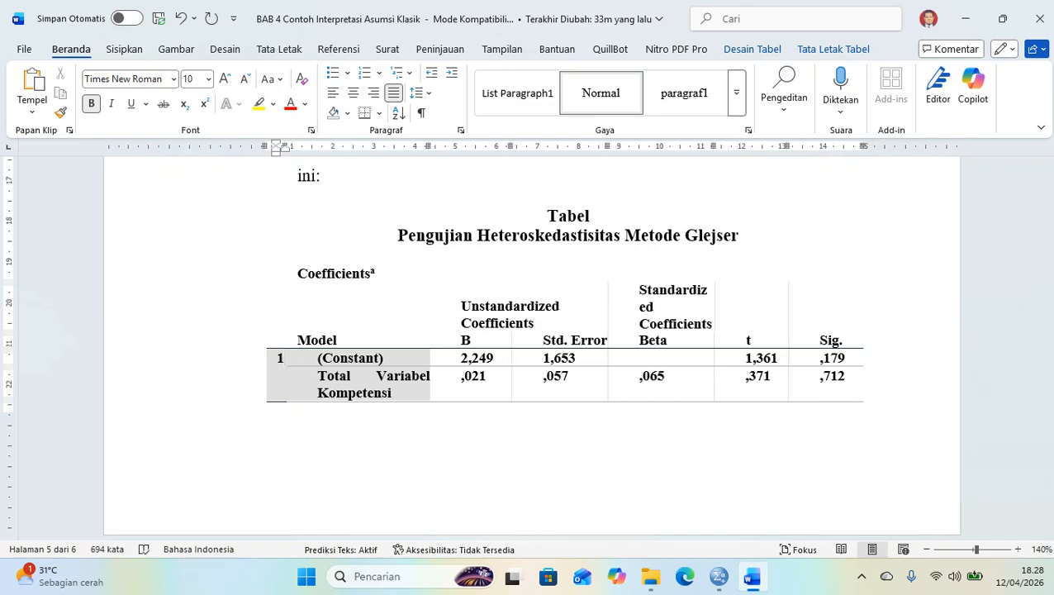
{"action": "scroll", "coordinate": [529, 347], "scroll_direction": "up", "scroll_amount": 5}
{"action": "scroll", "coordinate": [529, 347], "scroll_direction": "down", "scroll_amount": 5}
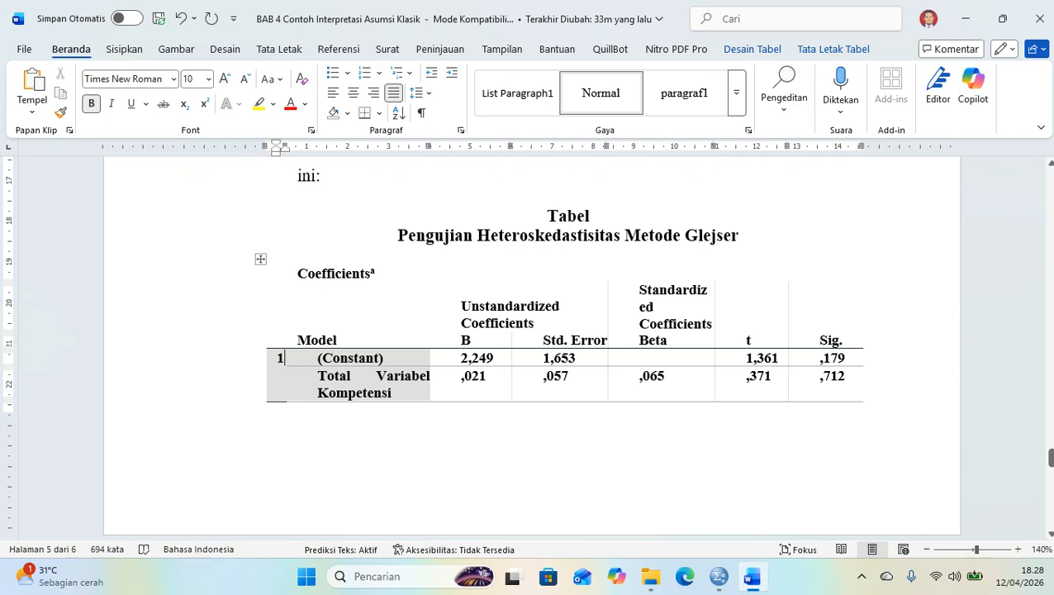
- Shift the left indent of the Unstandardized Coefficients, Standardized Coefficients, t and Sig. header cells outward in the Glejser table
{"action": "left_click_drag", "start_coordinate": [465, 310], "coordinate": [830, 337]}
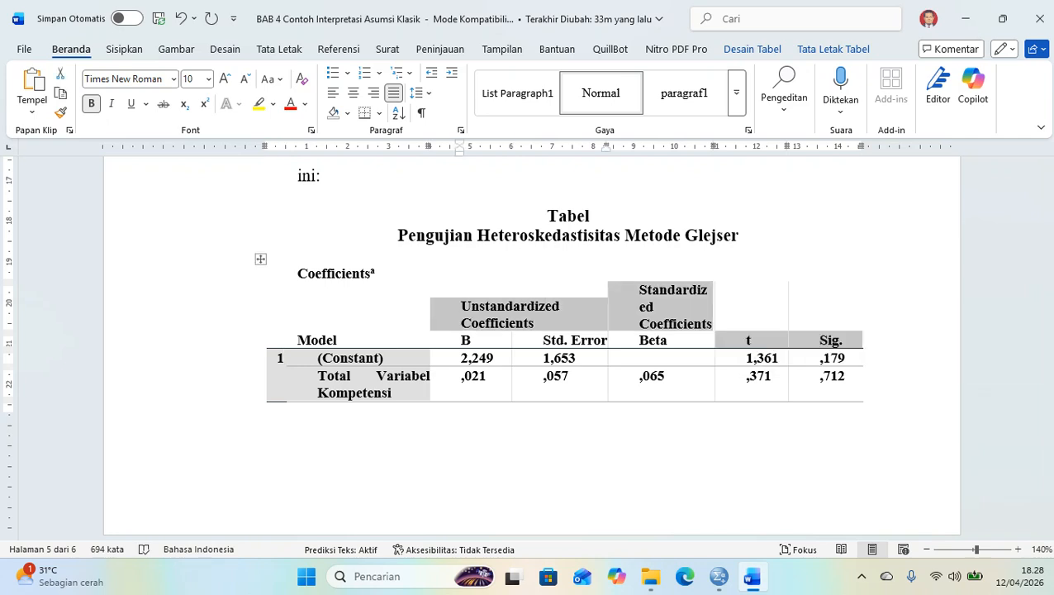
{"action": "left_click_drag", "start_coordinate": [460, 154], "coordinate": [439, 153]}
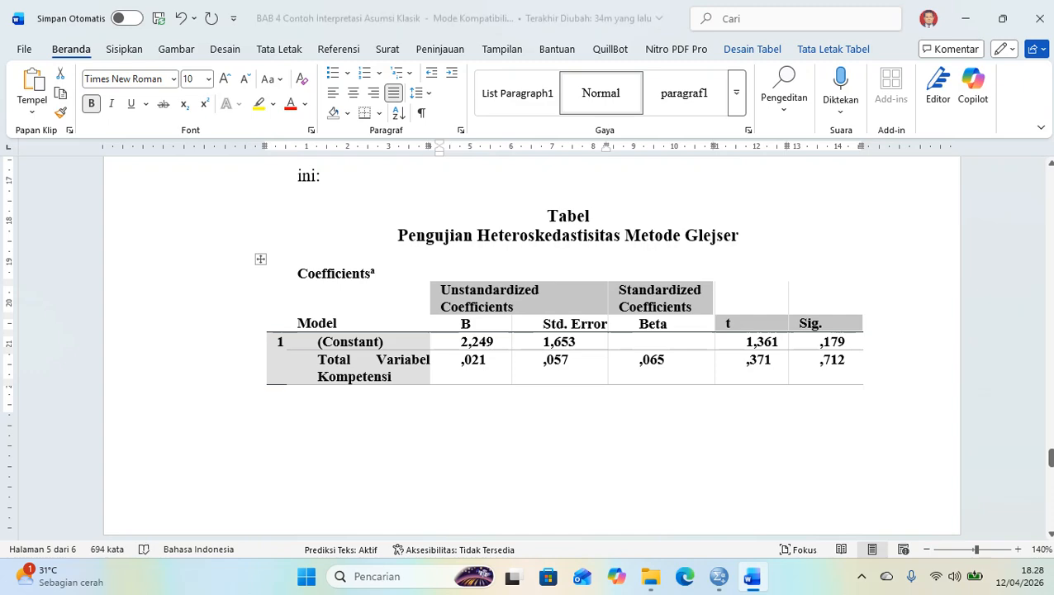
{"action": "left_click", "coordinate": [826, 323]}
{"action": "scroll", "coordinate": [827, 323], "scroll_direction": "up", "scroll_amount": 3}
{"action": "scroll", "coordinate": [826, 323], "scroll_direction": "down", "scroll_amount": 3}
{"action": "scroll", "coordinate": [530, 345], "scroll_direction": "down", "scroll_amount": 1}
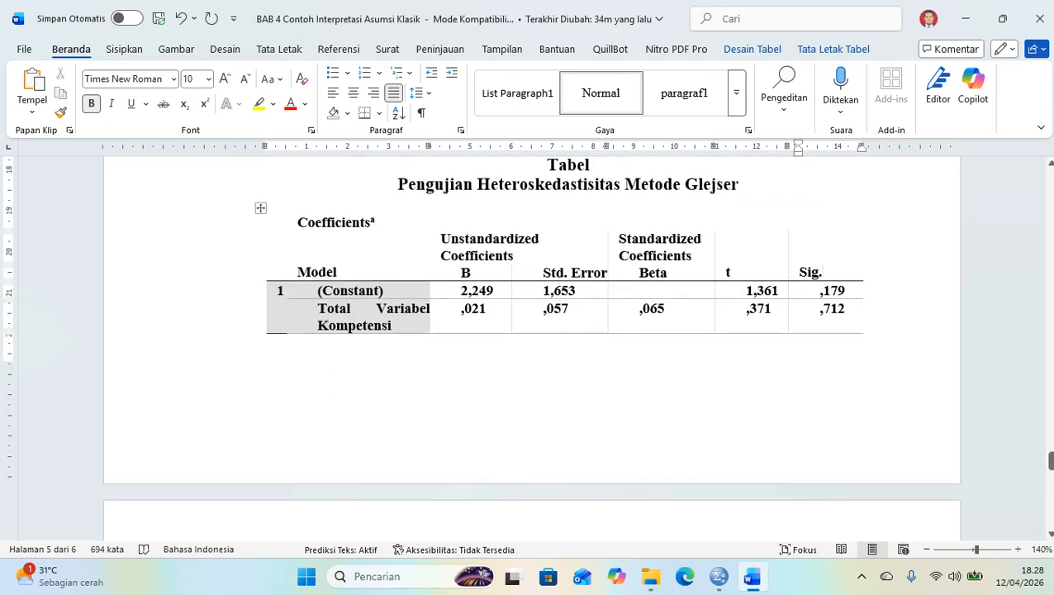
{"action": "scroll", "coordinate": [531, 345], "scroll_direction": "up", "scroll_amount": 3}
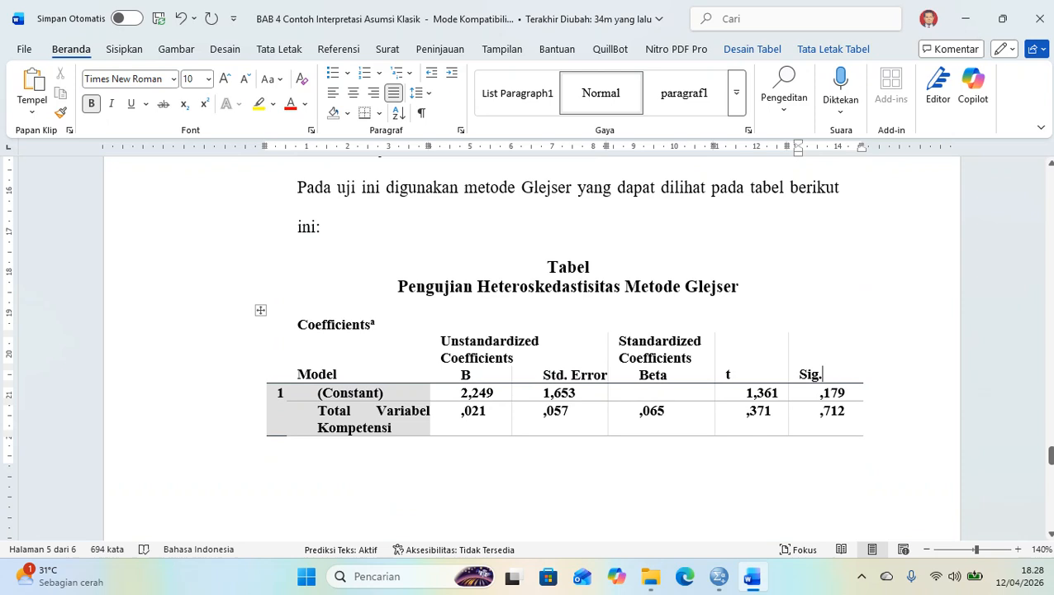
- Center the Coefficients title row of the Glejser table
{"action": "left_click", "coordinate": [184, 264]}
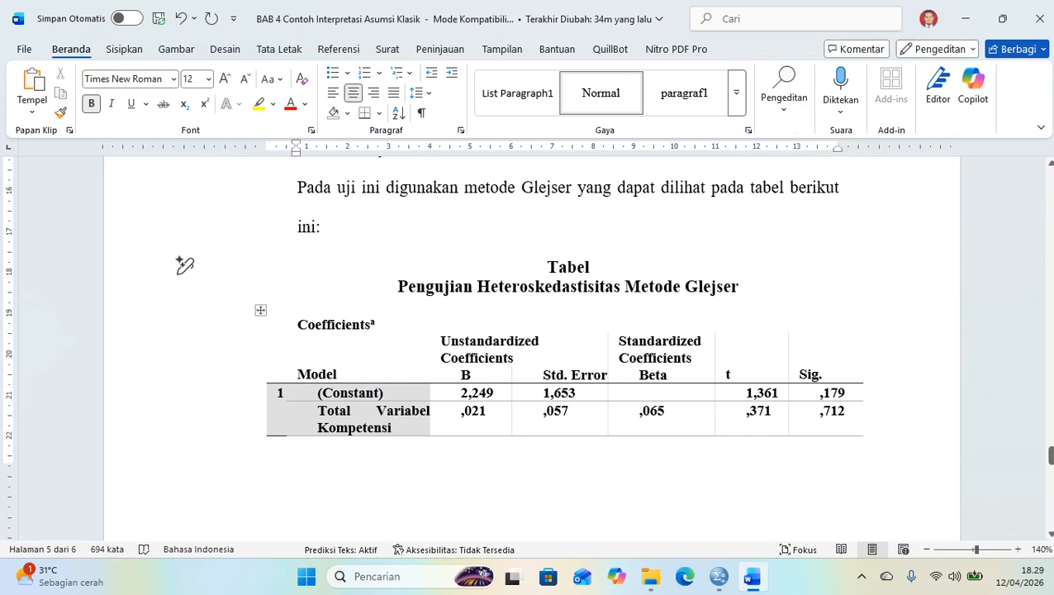
{"action": "left_click", "coordinate": [368, 324]}
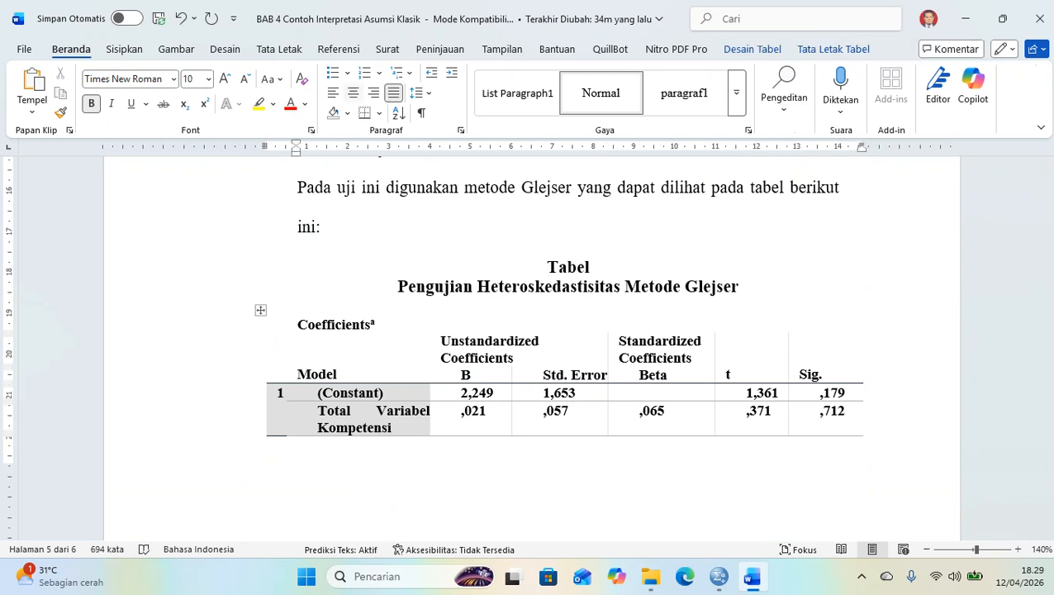
{"action": "left_click", "coordinate": [353, 92]}
- Insert six empty lines before the Metode Glejser table caption so the caption and whole table move to the next page
{"action": "left_click", "coordinate": [185, 264]}
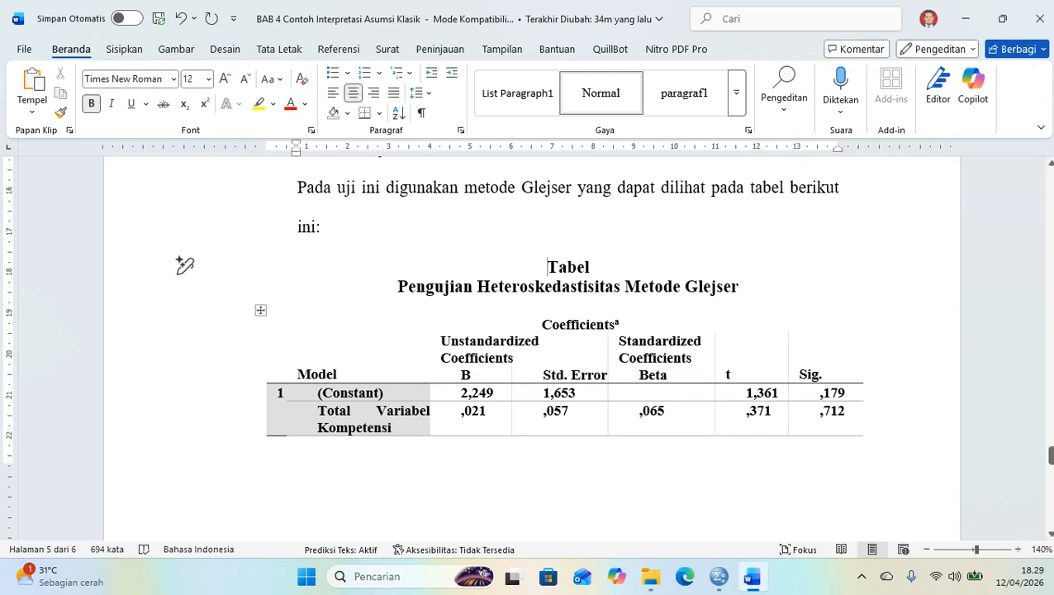
{"action": "key", "text": "Return"}
{"action": "key", "text": "Return"}
{"action": "key", "text": "Return"}
{"action": "key", "text": "Return"}
{"action": "key", "text": "Return"}
{"action": "key", "text": "Return"}
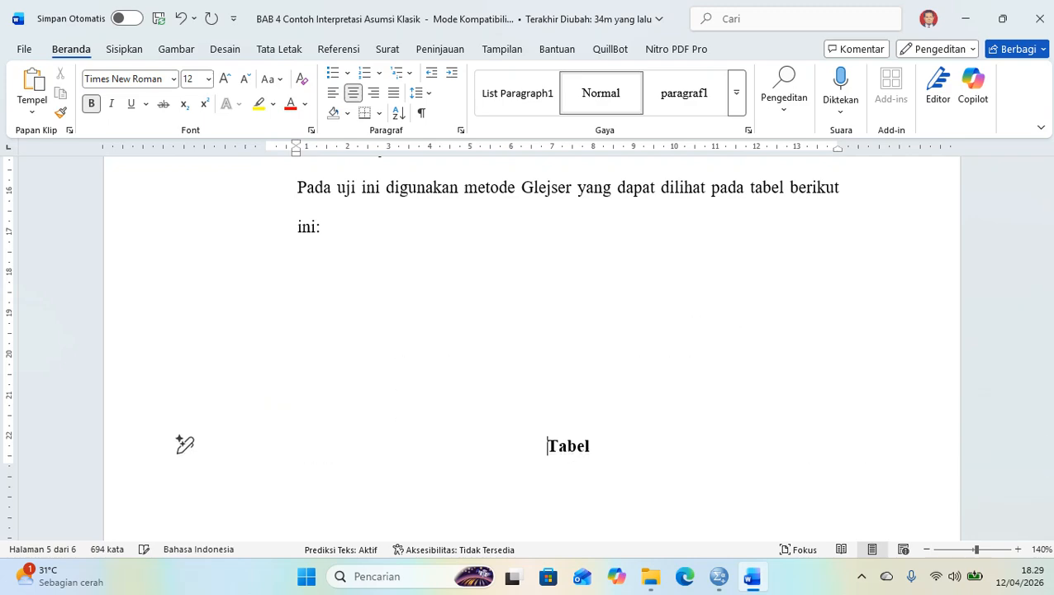
{"action": "scroll", "coordinate": [529, 347], "scroll_direction": "down", "scroll_amount": 6}
{"action": "scroll", "coordinate": [529, 347], "scroll_direction": "up", "scroll_amount": 4}
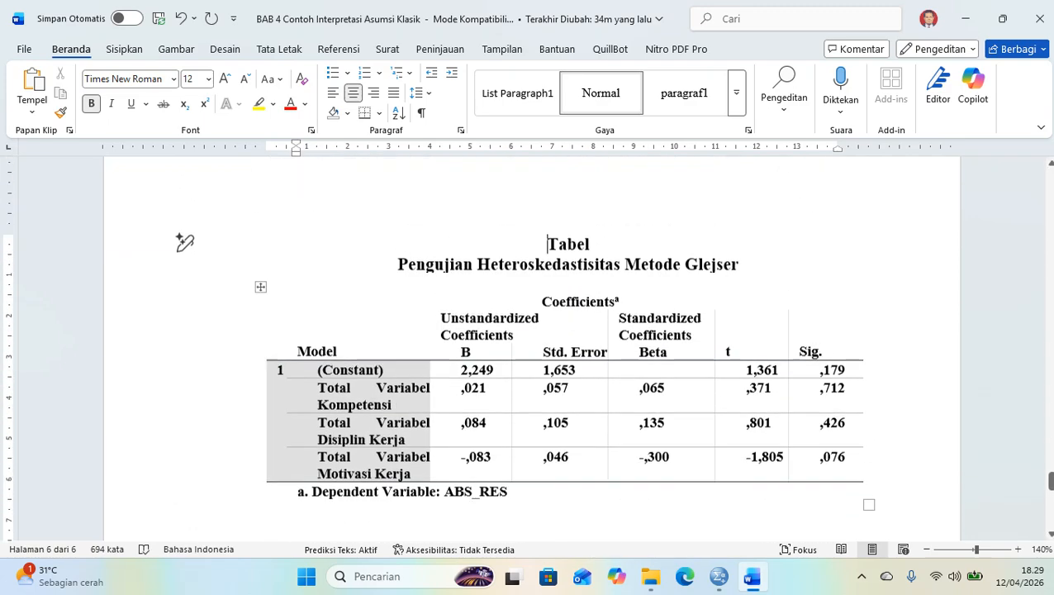
- Shift the left indent of the row labels, from (Constant) through Total Variabel Motivasi Kerja, outward in the Glejser table
{"action": "left_click", "coordinate": [347, 370]}
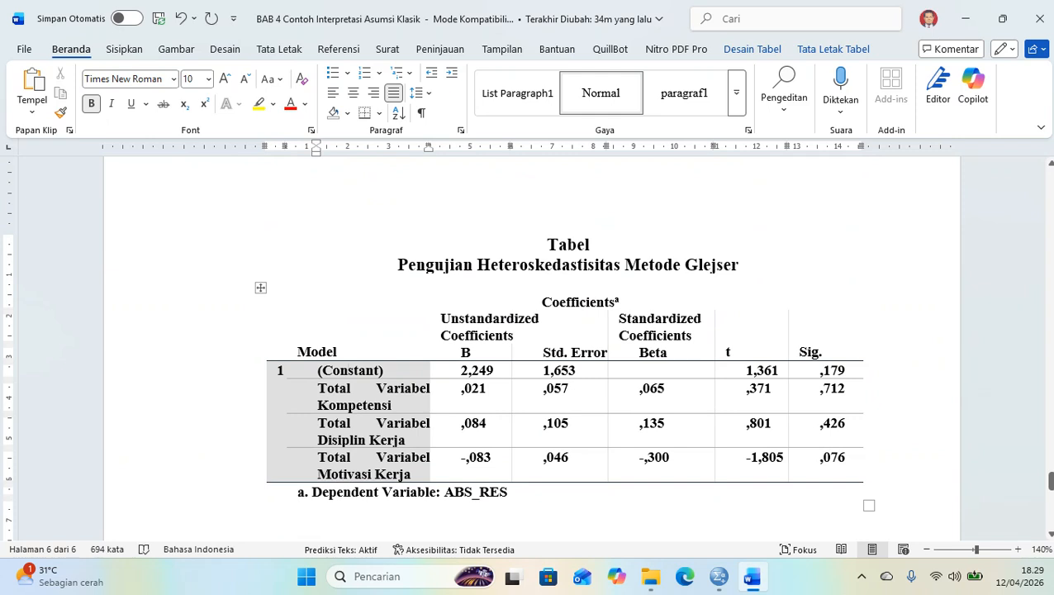
{"action": "left_click_drag", "start_coordinate": [356, 370], "coordinate": [364, 473]}
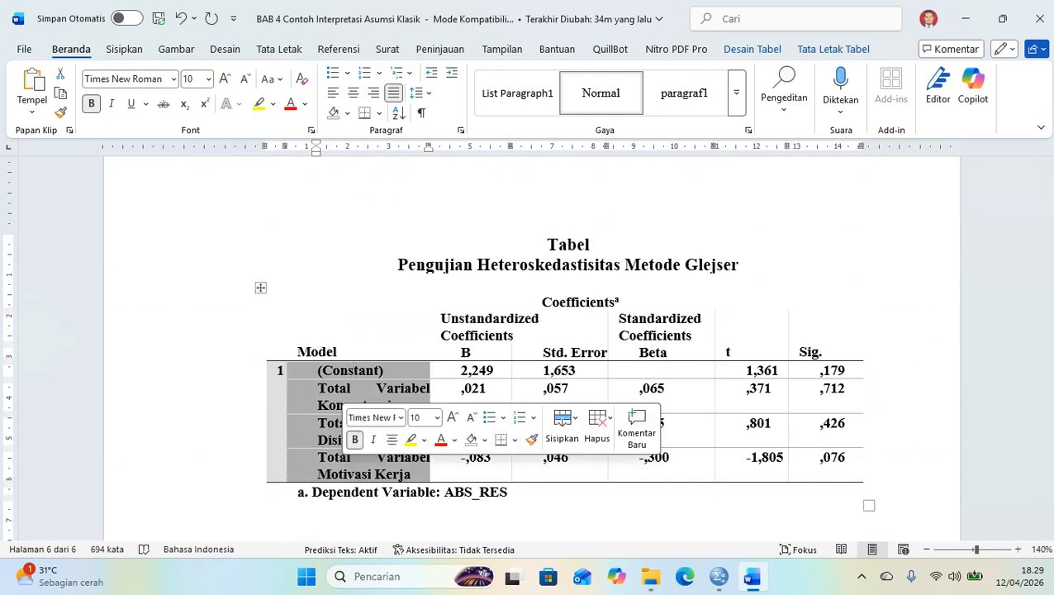
{"action": "left_click_drag", "start_coordinate": [316, 153], "coordinate": [296, 152]}
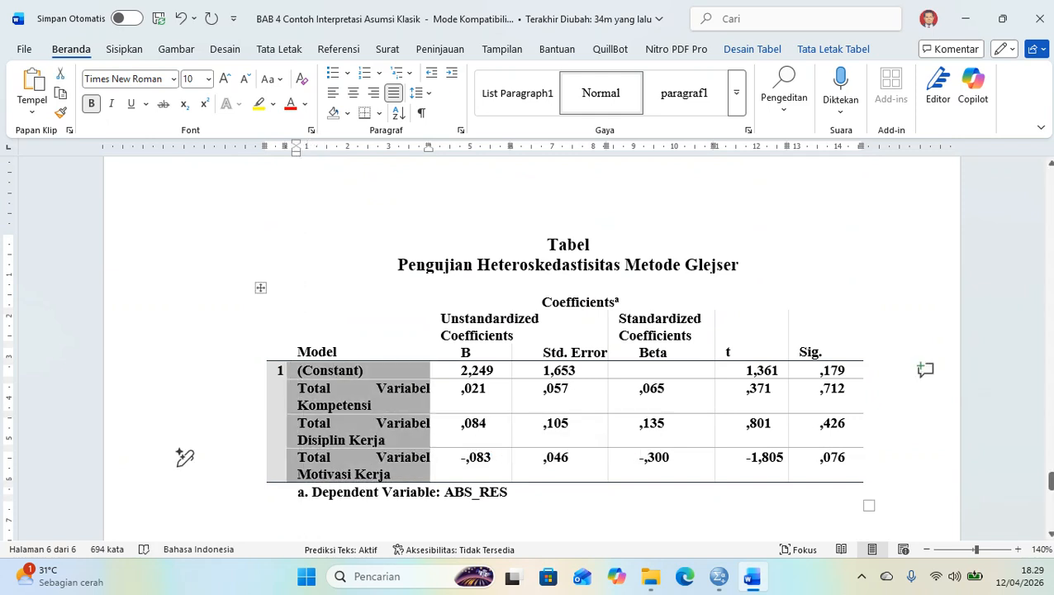
- Widen the Glejser table's variable-name column and move the border between the B and Std. Error columns outward to make room
{"action": "left_click", "coordinate": [459, 387]}
{"action": "left_click_drag", "start_coordinate": [428, 146], "coordinate": [438, 147]}
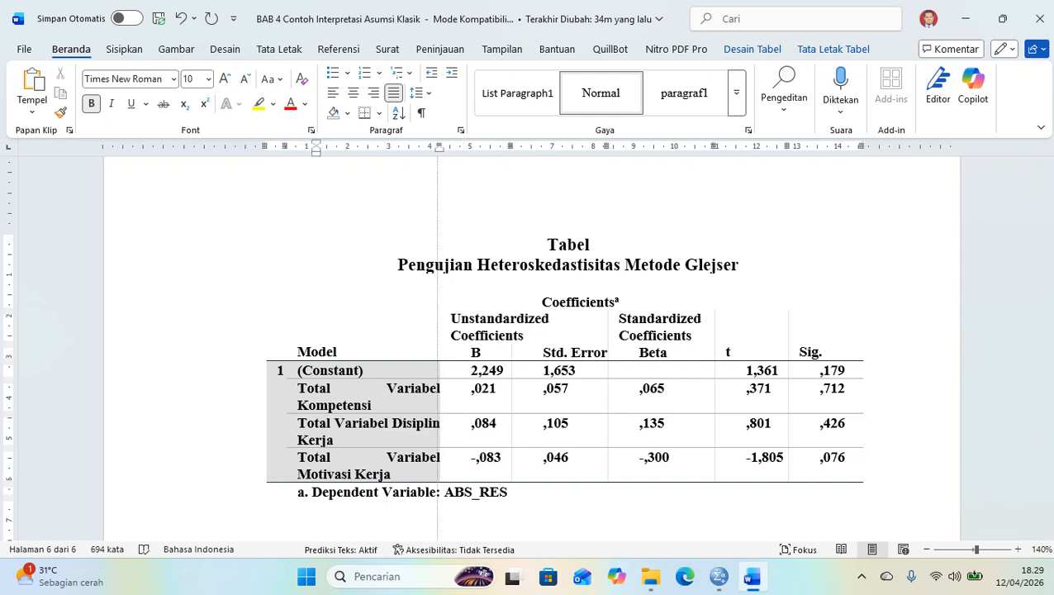
{"action": "mouse_move", "coordinate": [512, 146]}
{"action": "left_mouse_down"}
{"action": "mouse_move", "coordinate": [540, 147]}
{"action": "mouse_move", "coordinate": [531, 146]}
{"action": "left_mouse_up"}
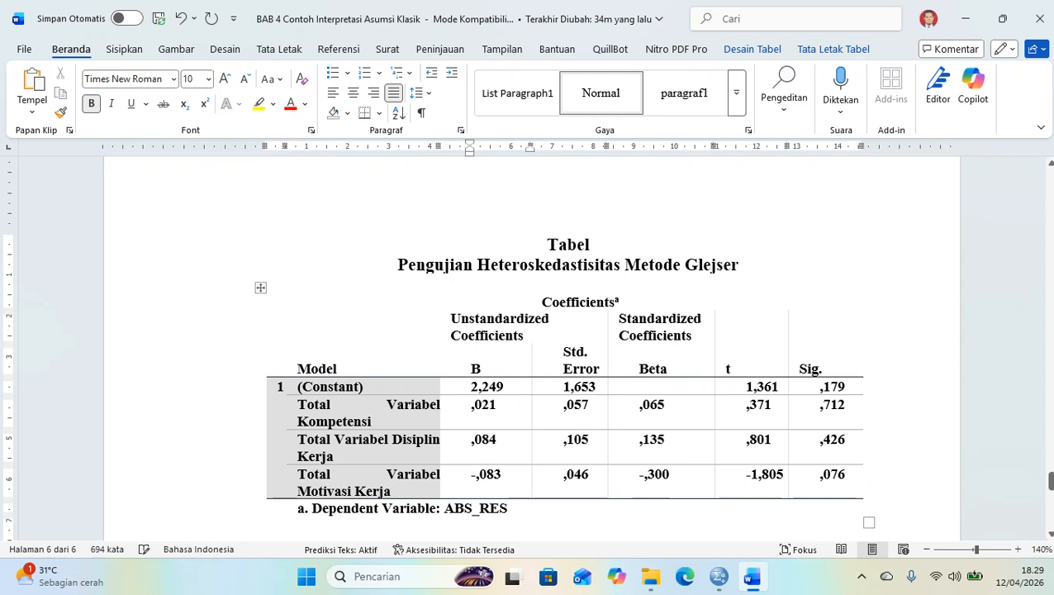
{"action": "left_click_drag", "start_coordinate": [440, 146], "coordinate": [461, 146]}
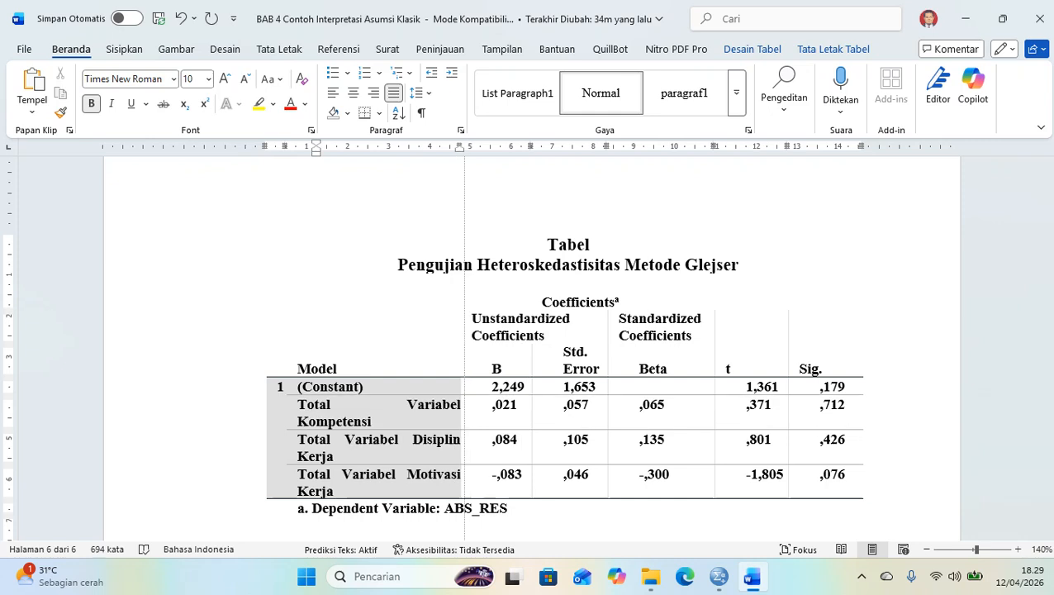
{"action": "left_click", "coordinate": [491, 405]}
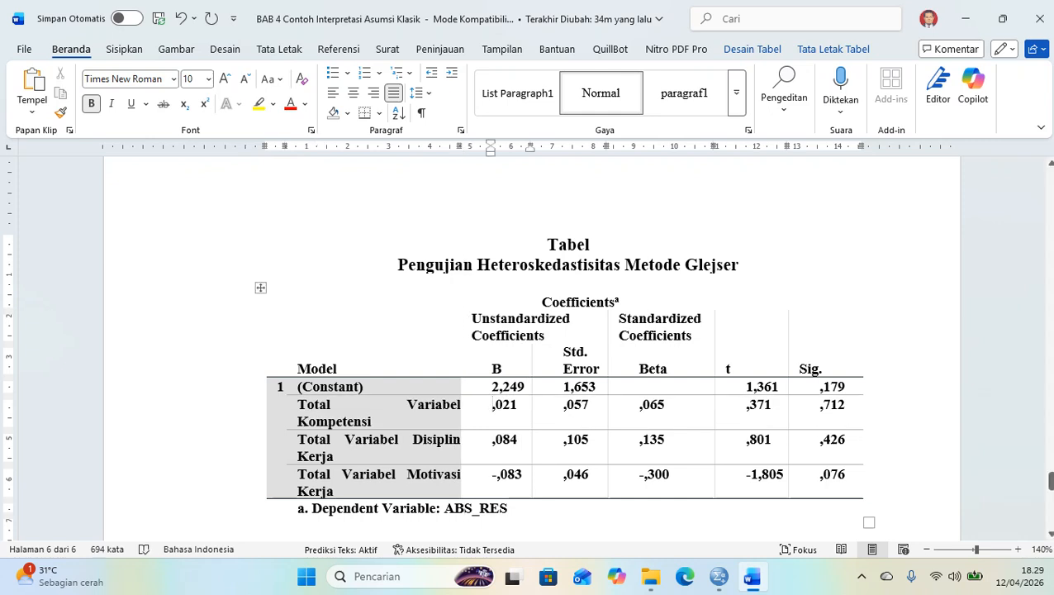
- Reduce the left indent of the t column's values so they line up with the t heading
{"action": "left_click", "coordinate": [744, 385]}
{"action": "left_click", "coordinate": [726, 369]}
{"action": "left_click_drag", "start_coordinate": [715, 369], "coordinate": [751, 475]}
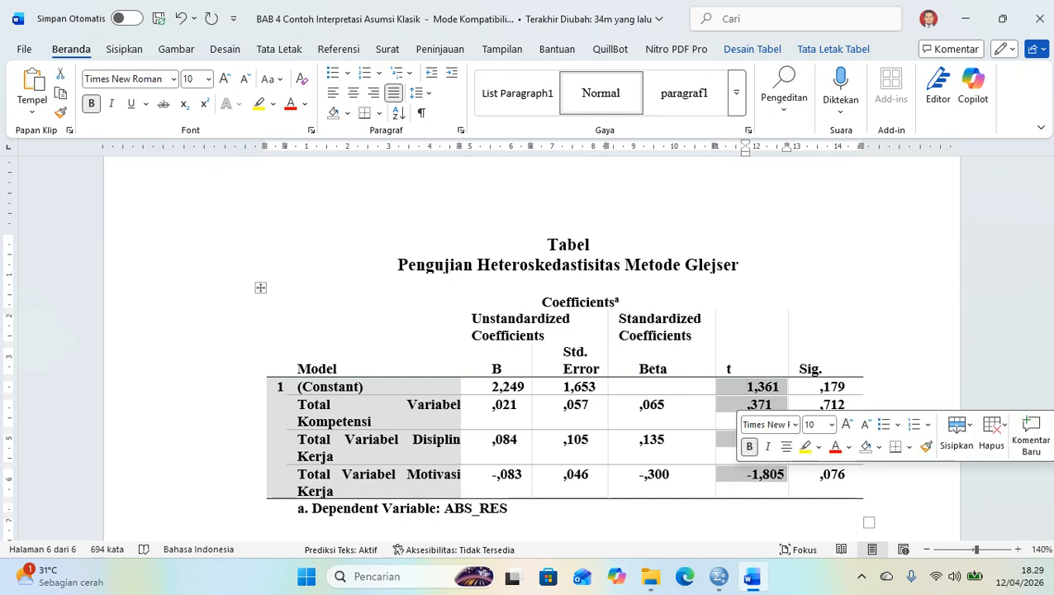
{"action": "key", "text": "ctrl+l"}
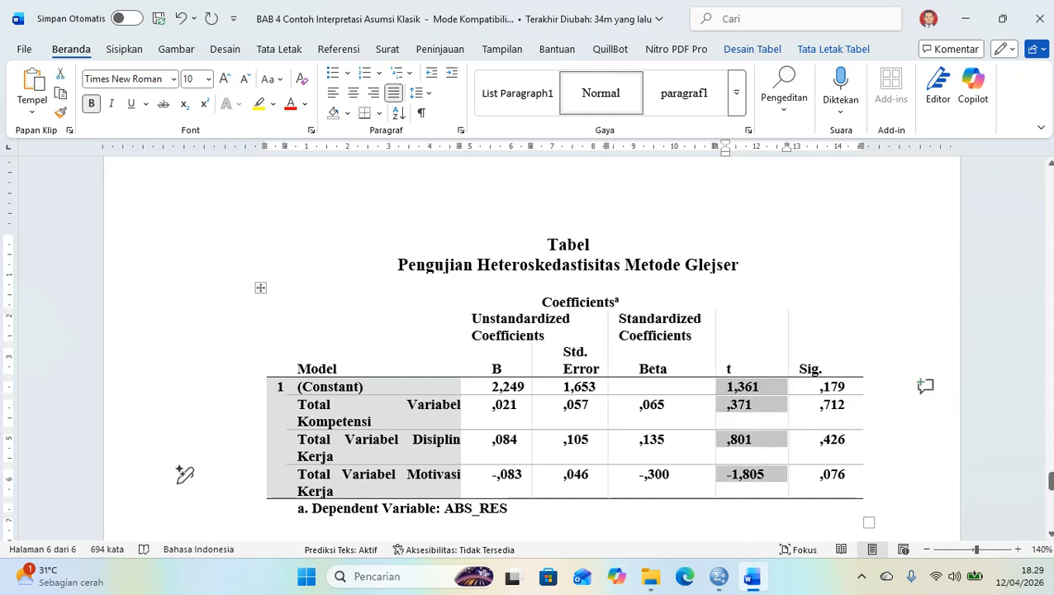
- Reduce the left indent of the B column's values and right-align them
{"action": "left_click_drag", "start_coordinate": [500, 387], "coordinate": [501, 477]}
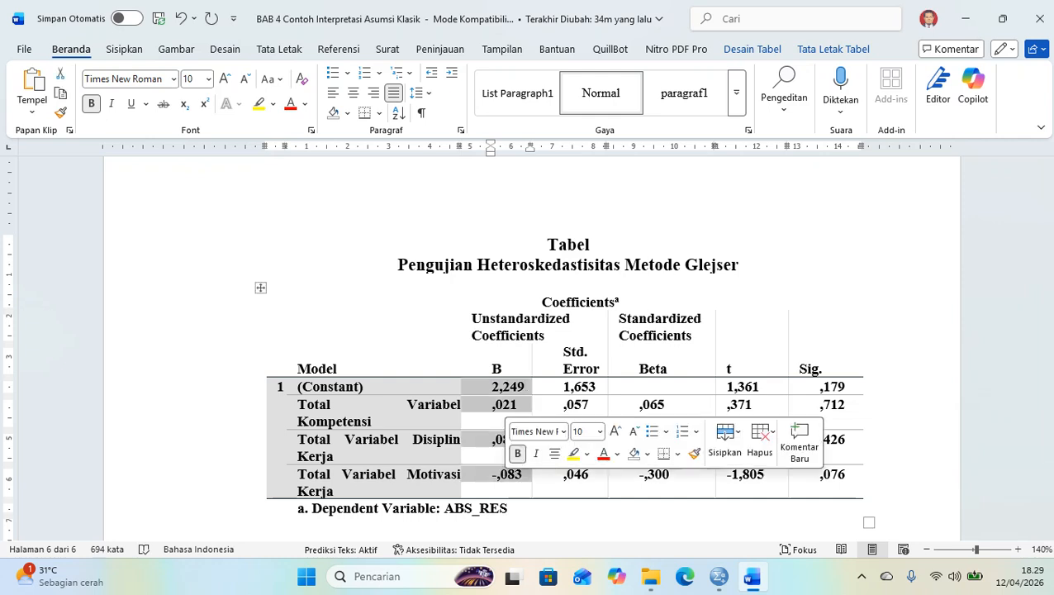
{"action": "key", "text": "ctrl+l"}
{"action": "left_click_drag", "start_coordinate": [469, 154], "coordinate": [469, 154]}
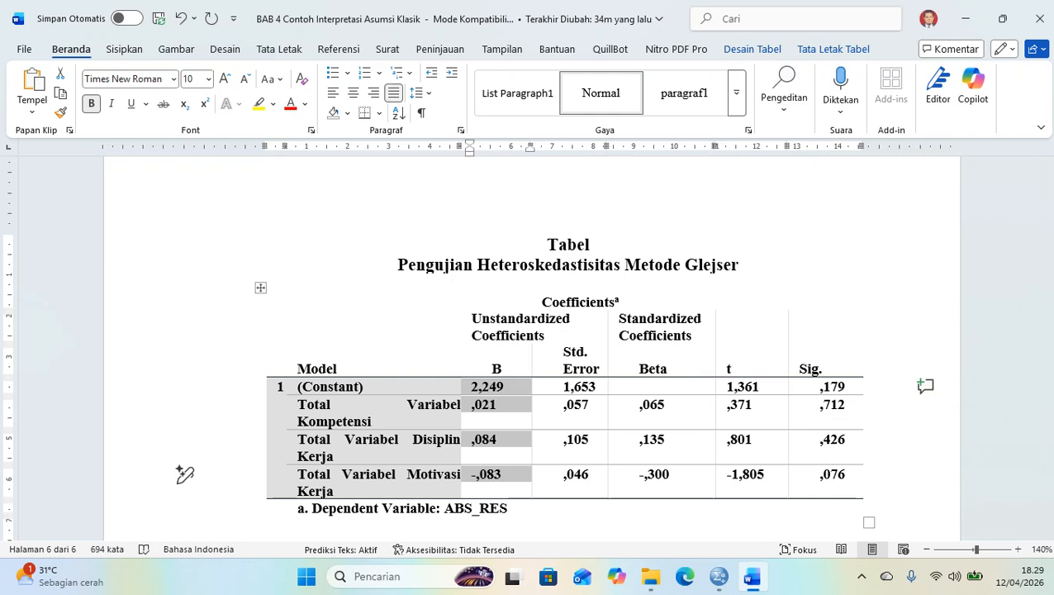
{"action": "key", "text": "ctrl+r"}
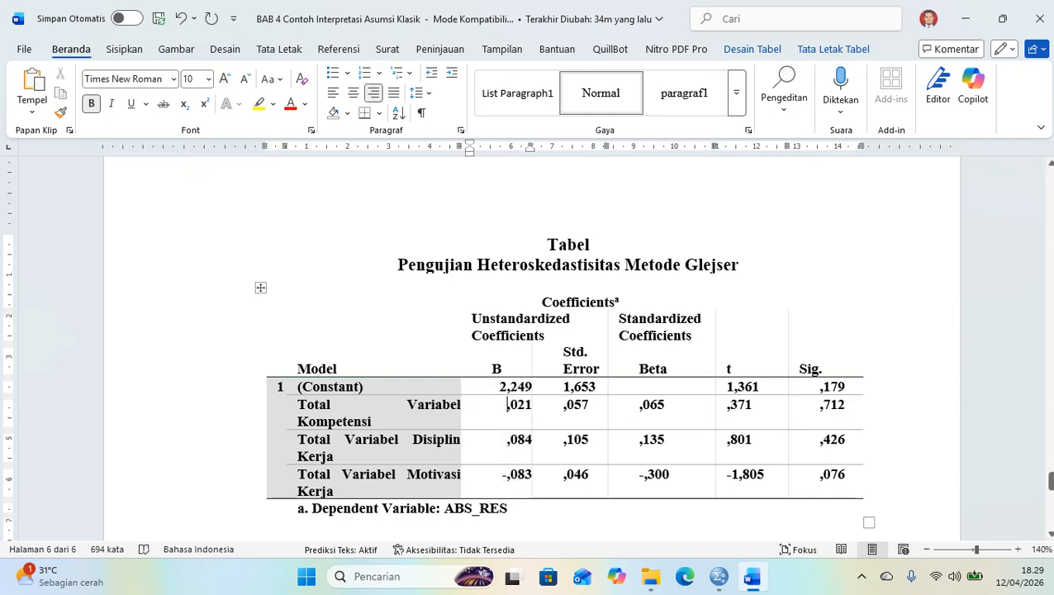
- Widen the variable-name column further and delete the empty line between the Glejser table and its interpretation paragraph
{"action": "left_click_drag", "start_coordinate": [469, 151], "coordinate": [480, 151]}
{"action": "left_click", "coordinate": [506, 405]}
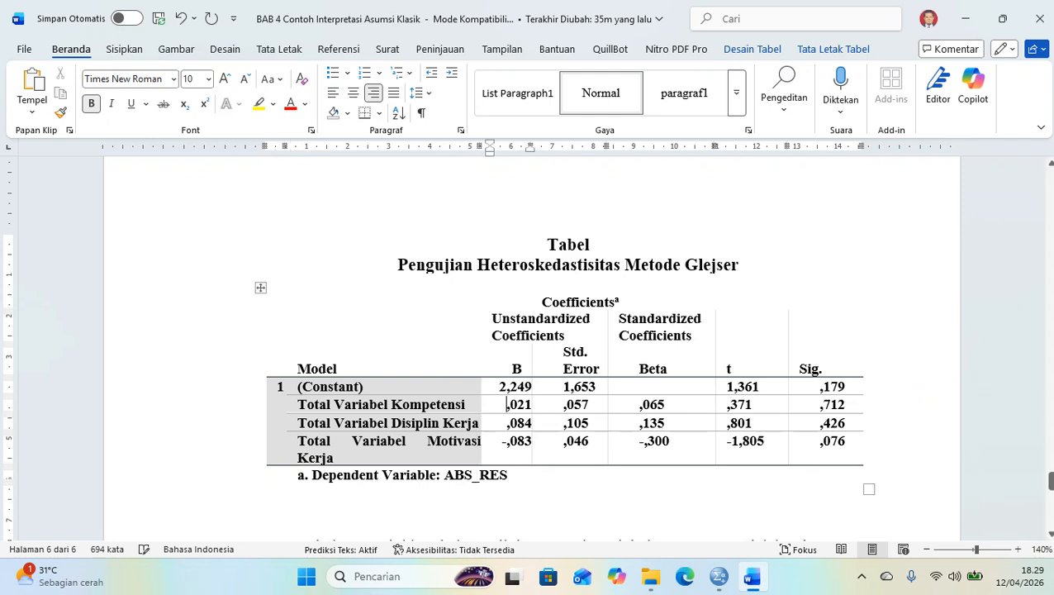
{"action": "scroll", "coordinate": [506, 405], "scroll_direction": "down", "scroll_amount": 2}
{"action": "left_click", "coordinate": [298, 356]}
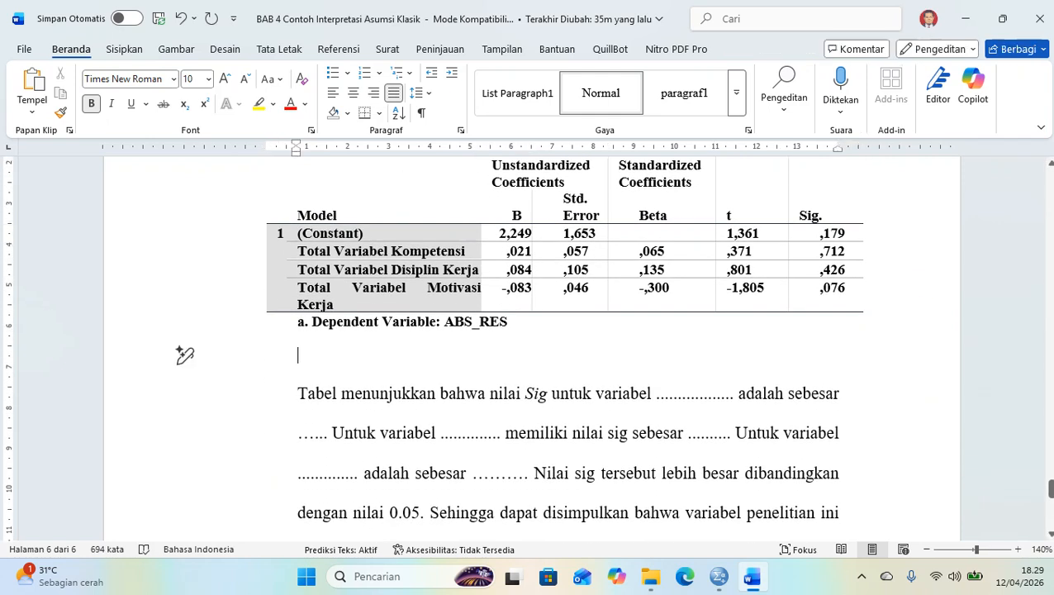
{"action": "key", "text": "Delete"}
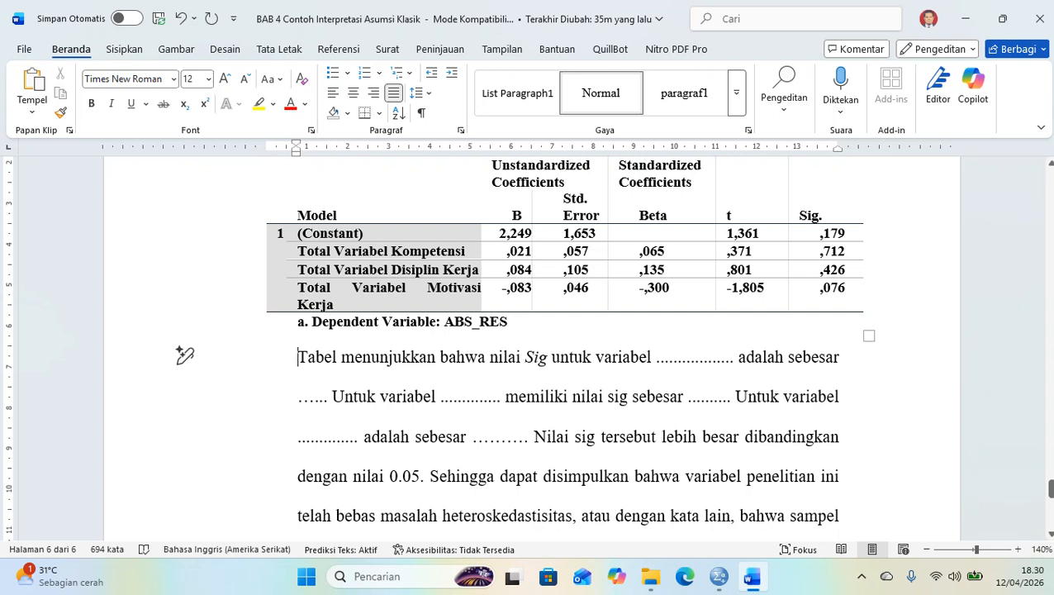
- Fill in the first variable blank of the Glejser interpretation with Kompetensi and its Sig value with 0,179
{"action": "double_click", "coordinate": [706, 356]}
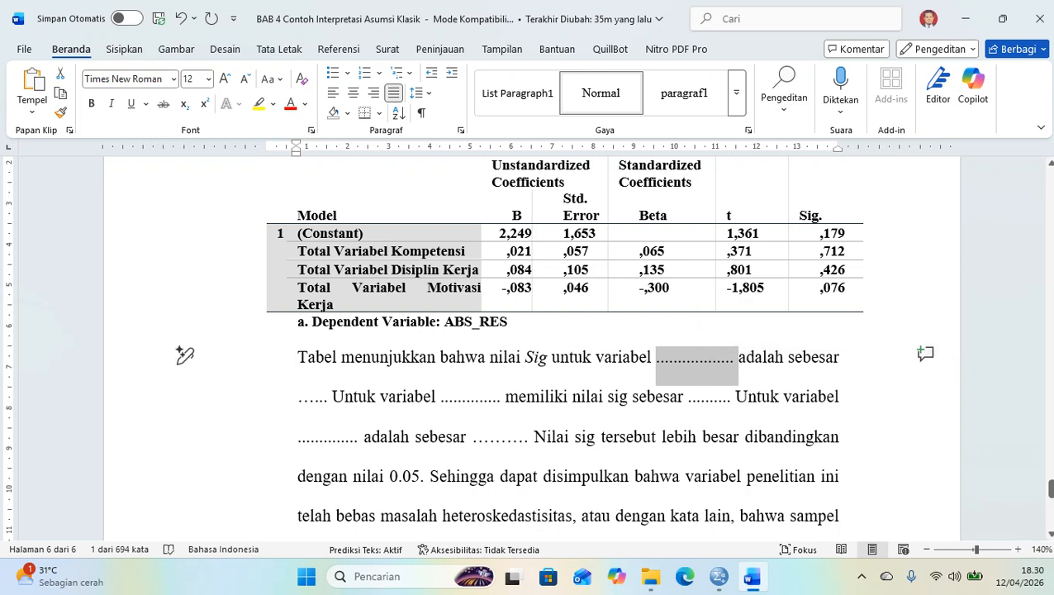
{"action": "type", "text": "Kompetensi"}
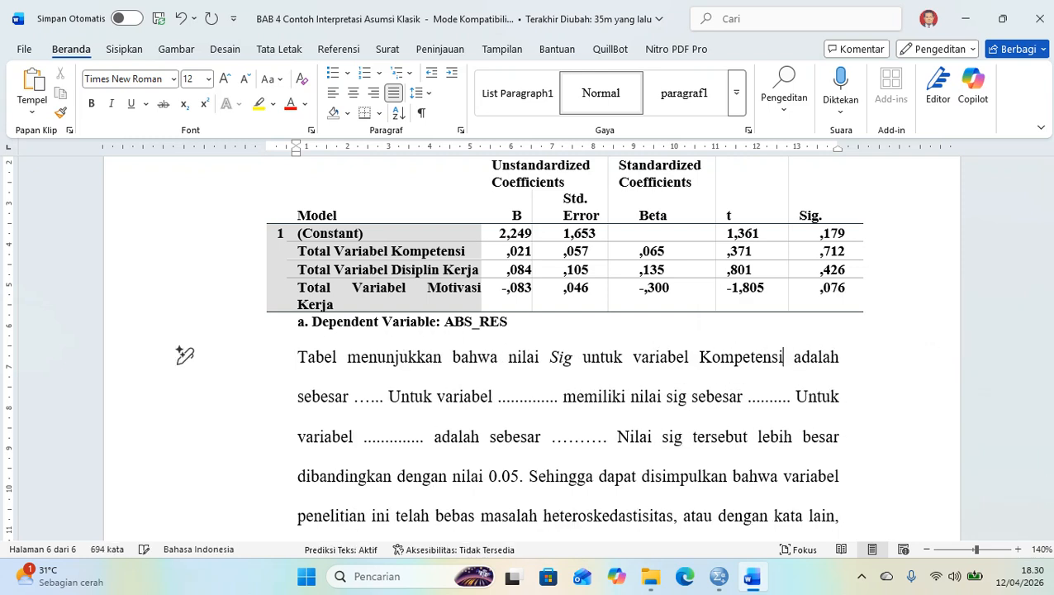
{"action": "key", "text": "ctrl+Right"}
{"action": "key", "text": "ctrl+Right"}
{"action": "key", "text": "ctrl+Right"}
{"action": "key", "text": "shift+Right"}
{"action": "key", "text": "shift+Right"}
{"action": "key", "text": "shift+Right"}
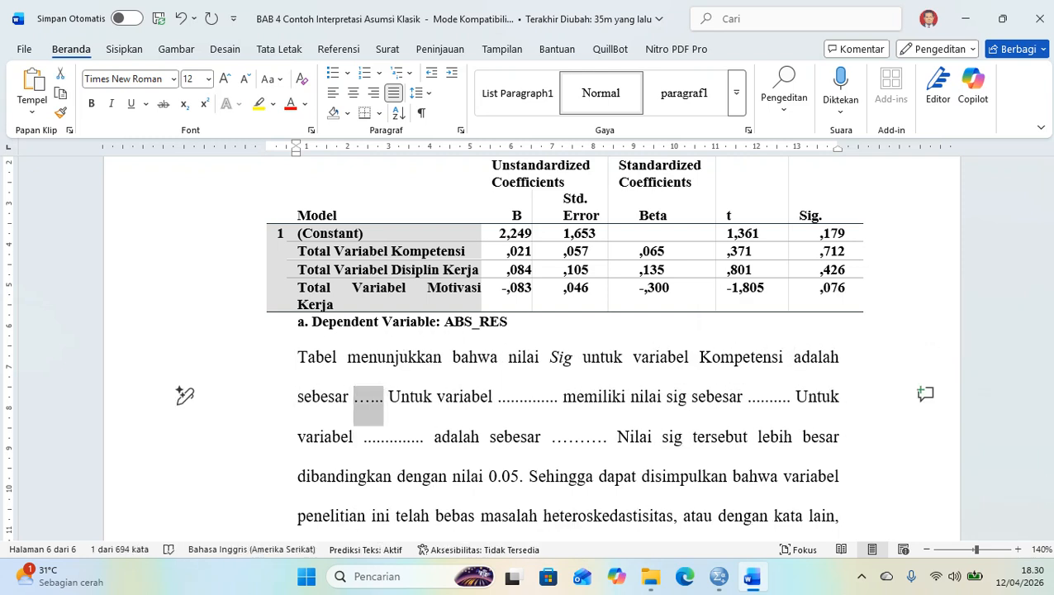
{"action": "type", "text": "0,179"}
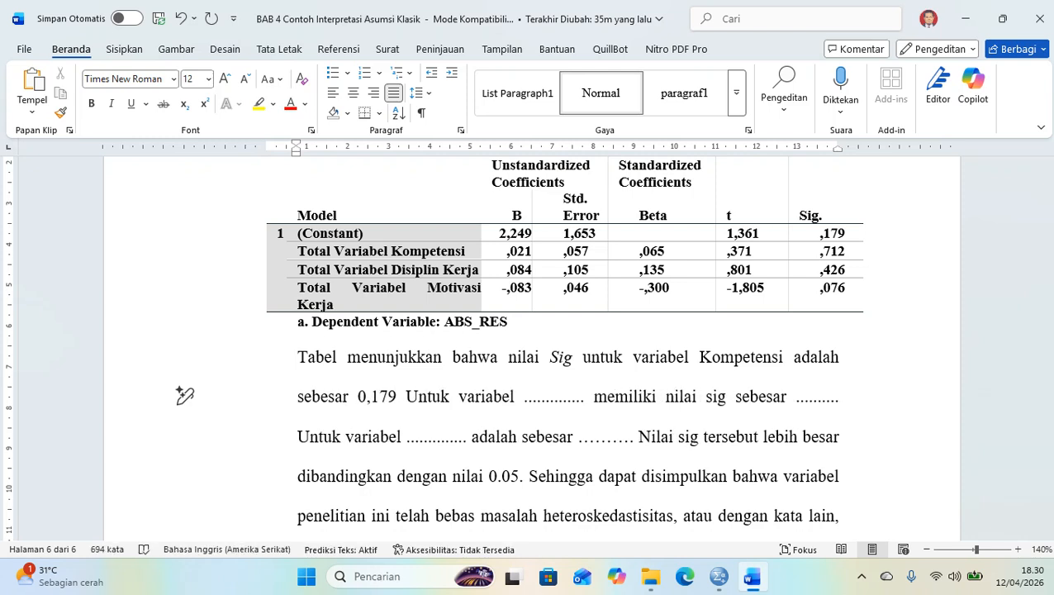
- Add a period after the value 0,179 to close the Kompetensi sentence
{"action": "key", "text": "Right"}
{"action": "key", "text": "Right"}
{"action": "key", "text": "Right"}
{"action": "key", "text": "Right"}
{"action": "key", "text": "Right"}
{"action": "key", "text": "Right"}
{"action": "key", "text": "Right"}
{"action": "key", "text": "Right"}
{"action": "key", "text": "Right"}
{"action": "key", "text": "Right"}
{"action": "key", "text": "Right"}
{"action": "key", "text": "Right"}
{"action": "key", "text": "Right"}
{"action": "key", "text": "Right"}
{"action": "key", "text": "Right"}
{"action": "key", "text": "Right"}
{"action": "key", "text": "Left"}
{"action": "key", "text": "Left"}
{"action": "key", "text": "Left"}
{"action": "key", "text": "Left"}
{"action": "key", "text": "Left"}
{"action": "key", "text": "Left"}
{"action": "key", "text": "Left"}
{"action": "key", "text": "Left"}
{"action": "key", "text": "Left"}
{"action": "key", "text": "Left"}
{"action": "key", "text": "Left"}
{"action": "key", "text": "Left"}
{"action": "key", "text": "Left"}
{"action": "key", "text": "Left"}
{"action": "key", "text": "Left"}
{"action": "key", "text": "Left"}
{"action": "type", "text": "."}
- Replace the second variable blank in the Glejser interpretation with Disiplin Kerja
{"action": "key", "text": "Right"}
{"action": "key", "text": "ctrl+Right"}
{"action": "key", "text": "ctrl+Right"}
{"action": "key", "text": "ctrl+Right"}
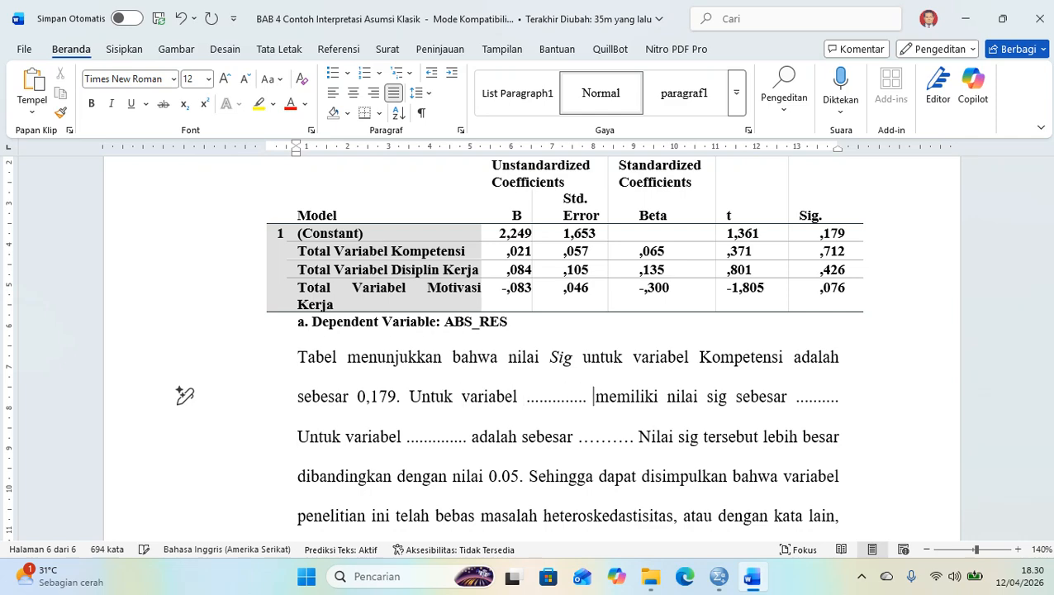
{"action": "key", "text": "ctrl+Left"}
{"action": "key", "text": "Right"}
{"action": "key", "text": "Left"}
{"action": "key", "text": "Left"}
{"action": "key", "text": "ctrl+shift+Right"}
{"action": "key", "text": "shift+Left"}
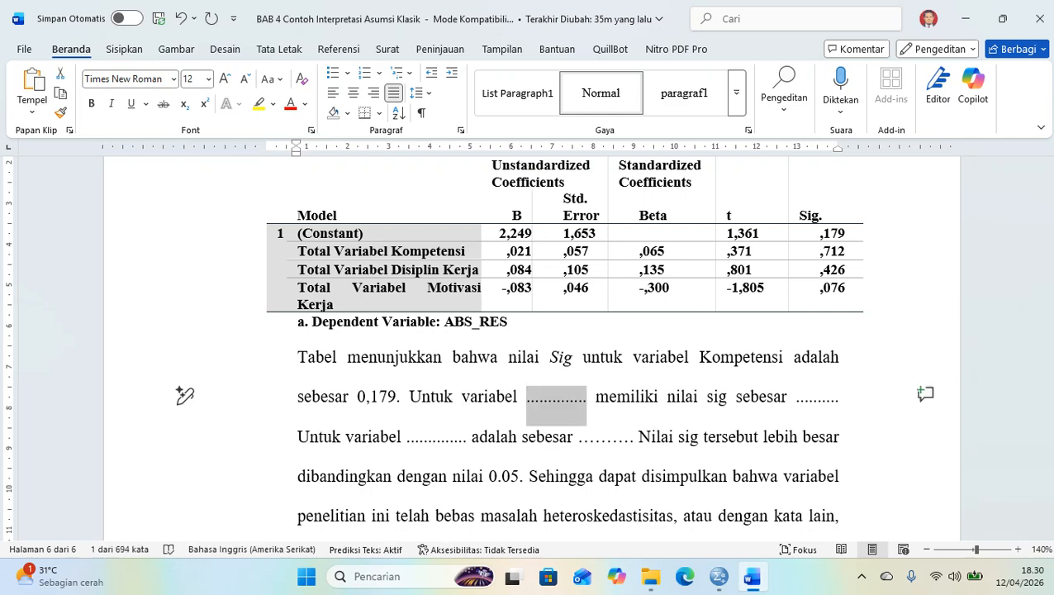
{"action": "type", "text": "Disiplin Kerja"}
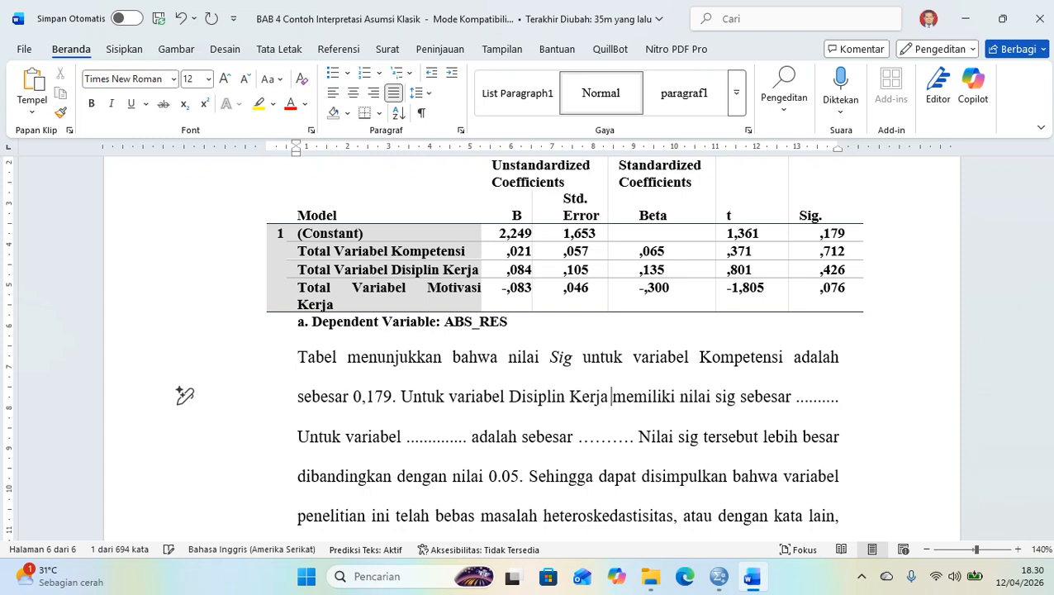
- Fill in the Disiplin Kerja Sig value in the Glejser interpretation with 0,426 and correct the Kompetensi value to 0,712
{"action": "key", "text": "ctrl+Right"}
{"action": "key", "text": "ctrl+Right"}
{"action": "key", "text": "ctrl+Right"}
{"action": "key", "text": "Left"}
{"action": "key", "text": "ctrl+Right"}
{"action": "key", "text": "ctrl+Right"}
{"action": "key", "text": "ctrl+Right"}
{"action": "key", "text": "ctrl+shift+Right"}
{"action": "key", "text": "shift+Left"}
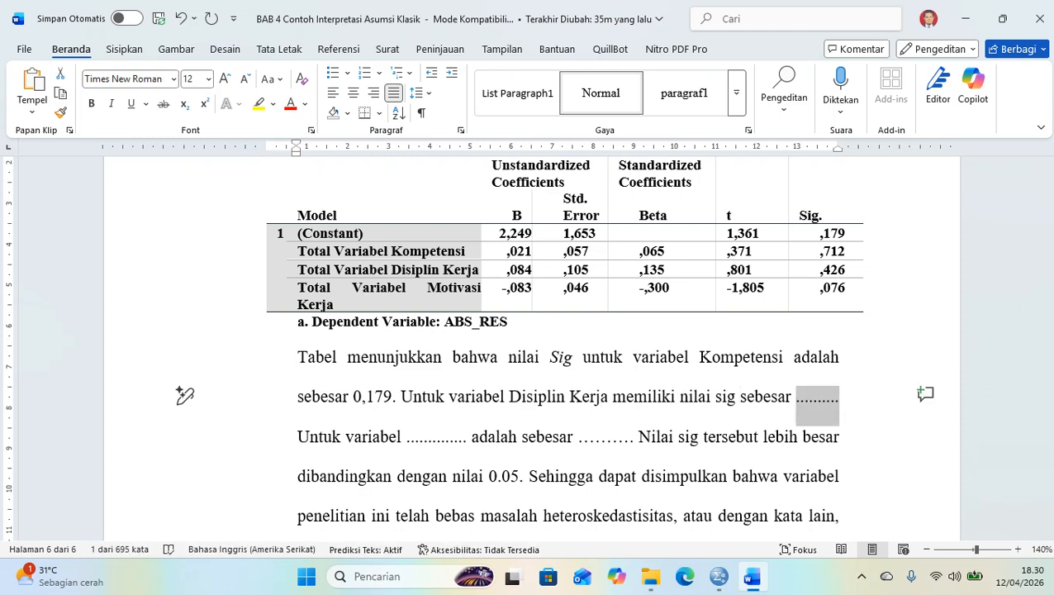
{"action": "type", "text": "0,"}
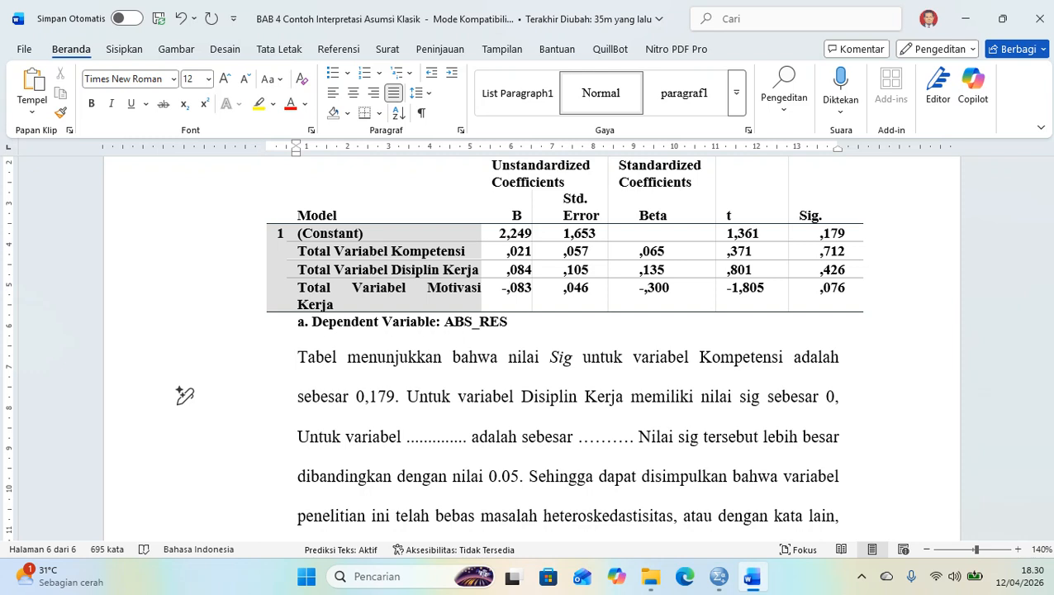
{"action": "type", "text": "427"}
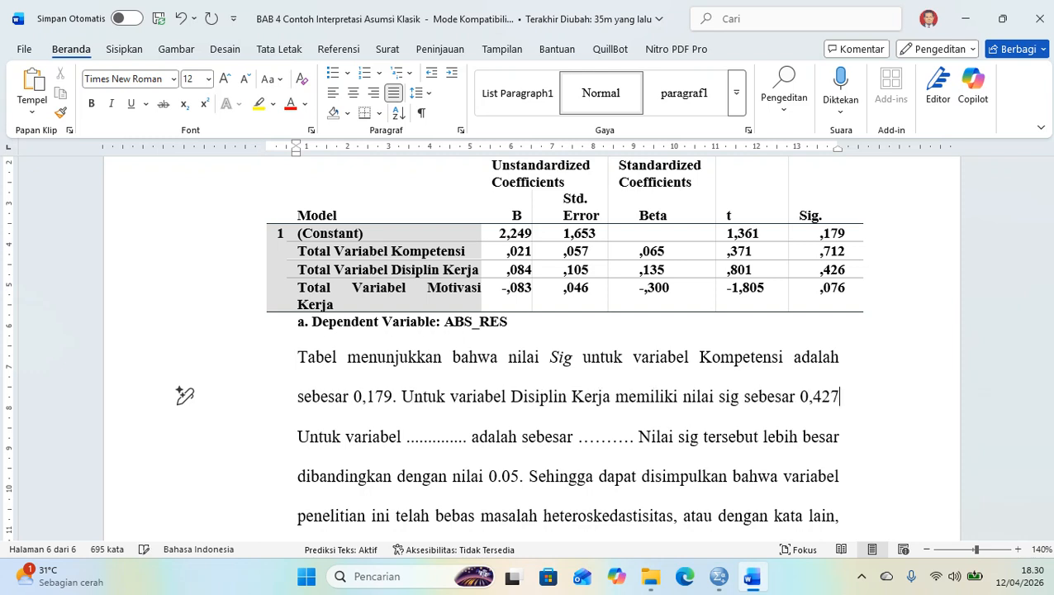
{"action": "key", "text": "BackSpace"}
{"action": "type", "text": "6"}
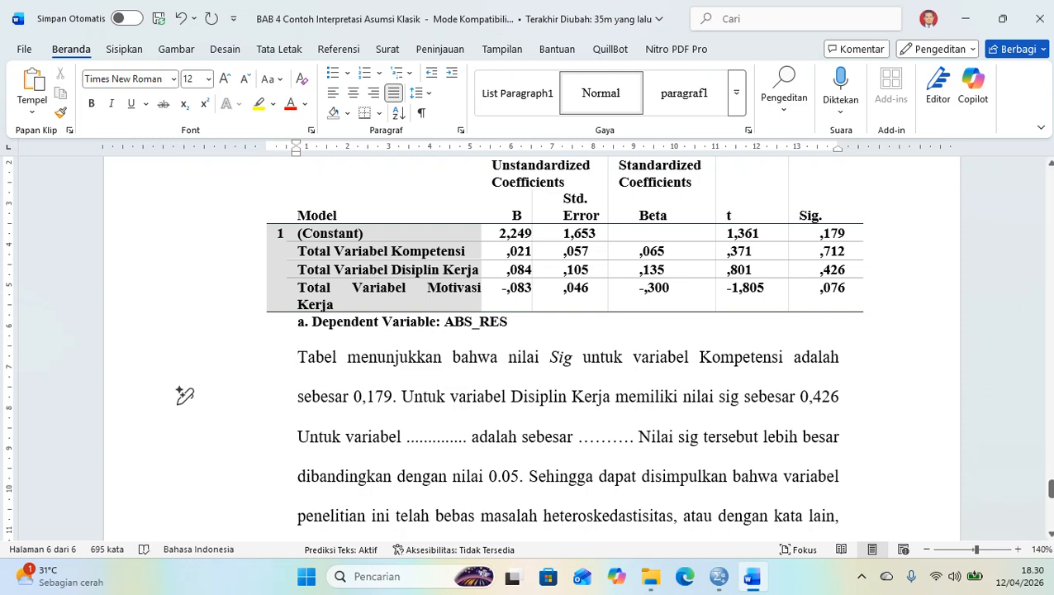
{"action": "double_click", "coordinate": [380, 396]}
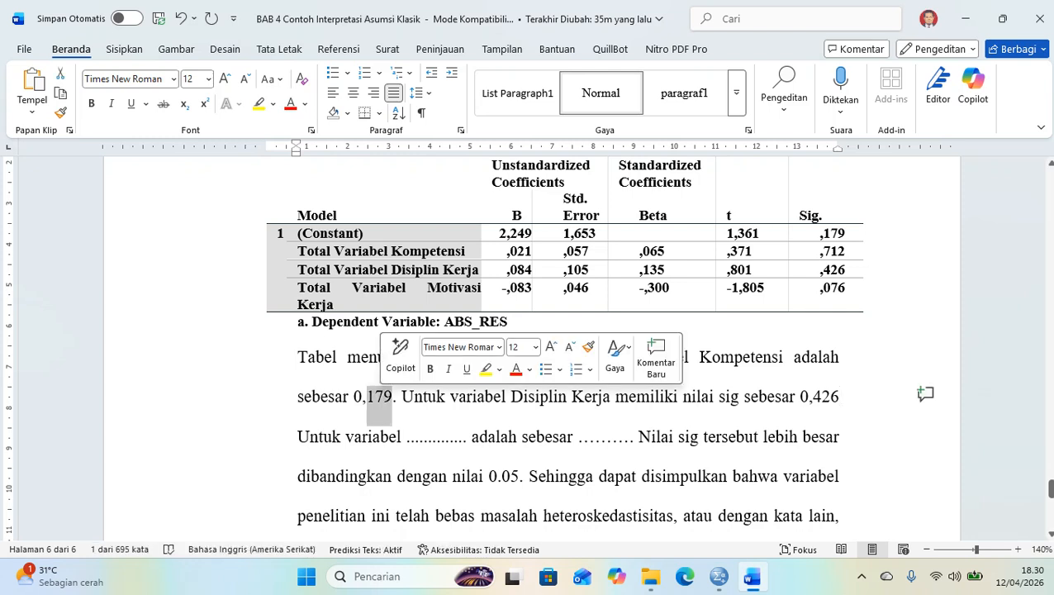
{"action": "type", "text": "712"}
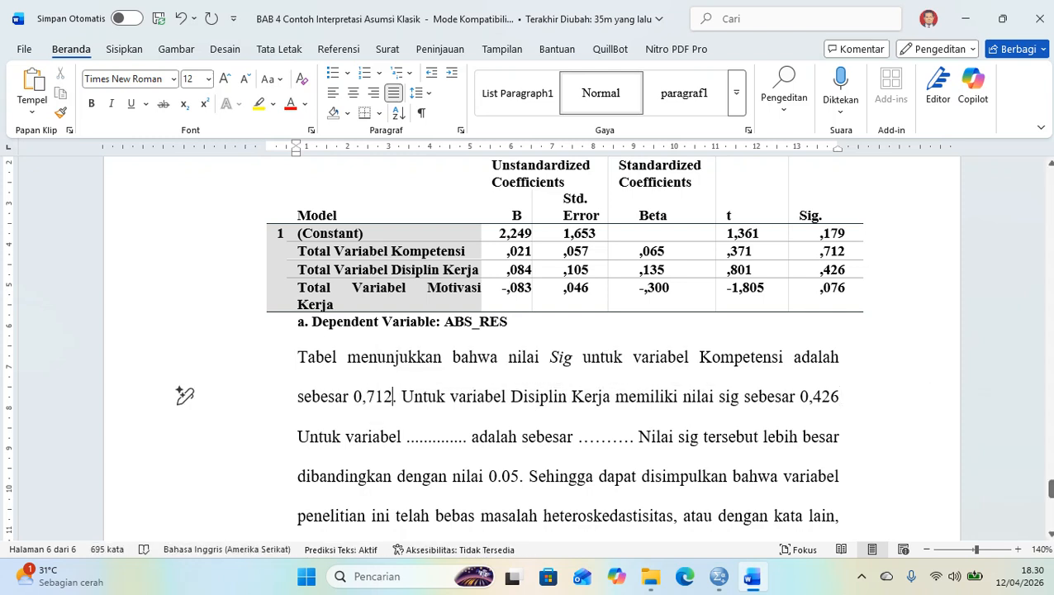
- Replace the third variable blank in the Glejser interpretation with Motivasi Kerja and its Sig value blank with 0,076, followed by a period
{"action": "double_click", "coordinate": [431, 436]}
{"action": "type", "text": "Mo"}
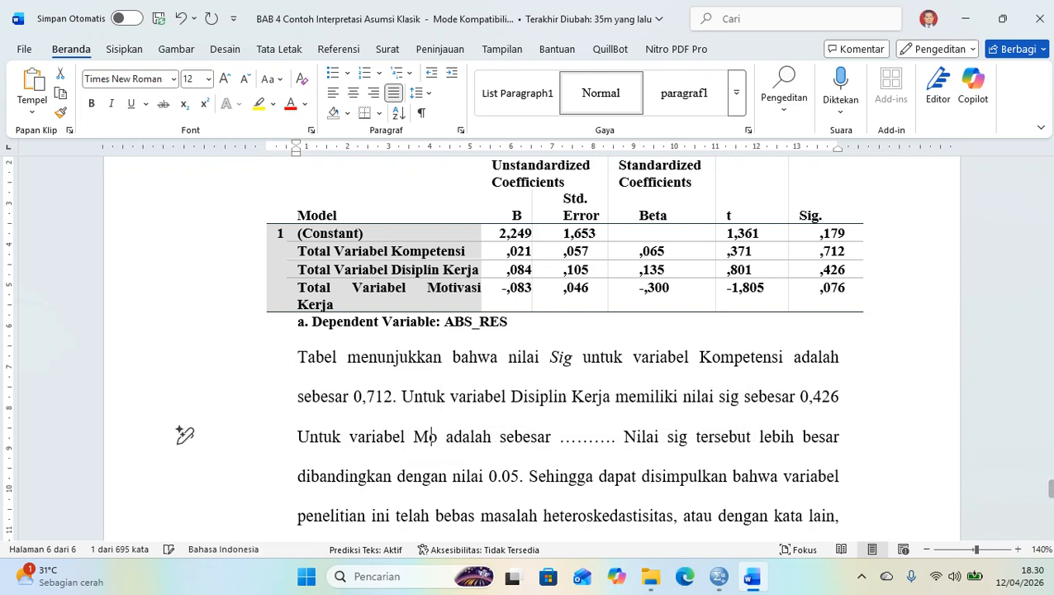
{"action": "type", "text": "tivasi Kerja"}
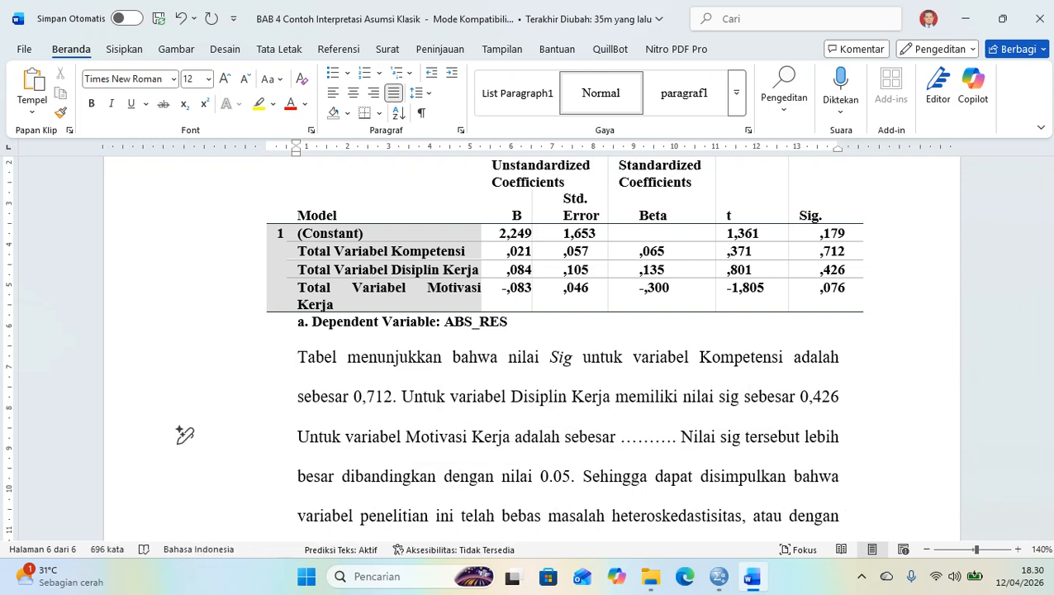
{"action": "key", "text": "ctrl+Right"}
{"action": "key", "text": "ctrl+Right"}
{"action": "key", "text": "ctrl+Right"}
{"action": "key", "text": "ctrl+shift+Right"}
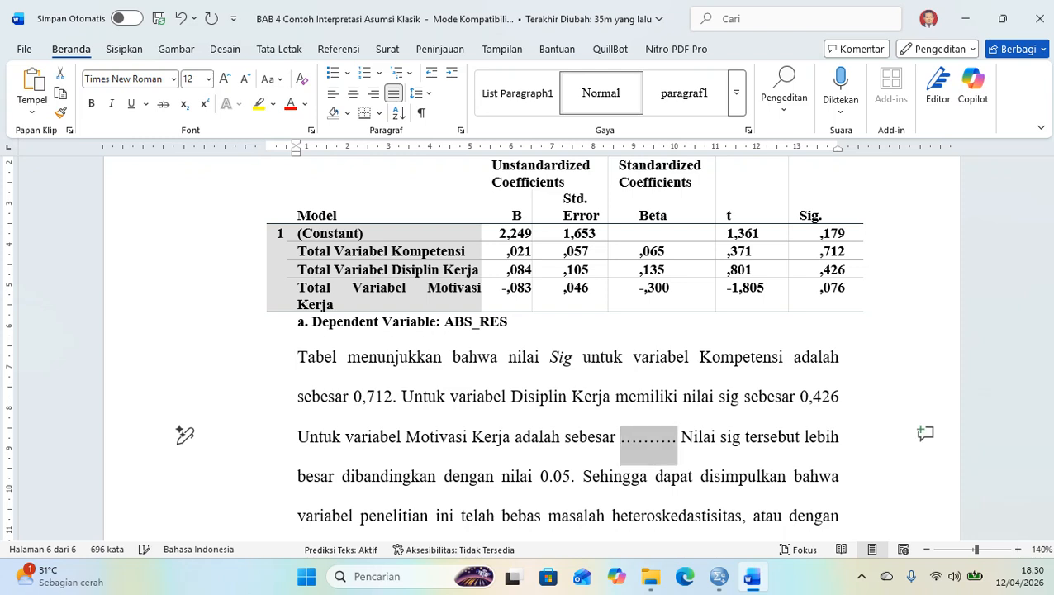
{"action": "type", "text": "0,076"}
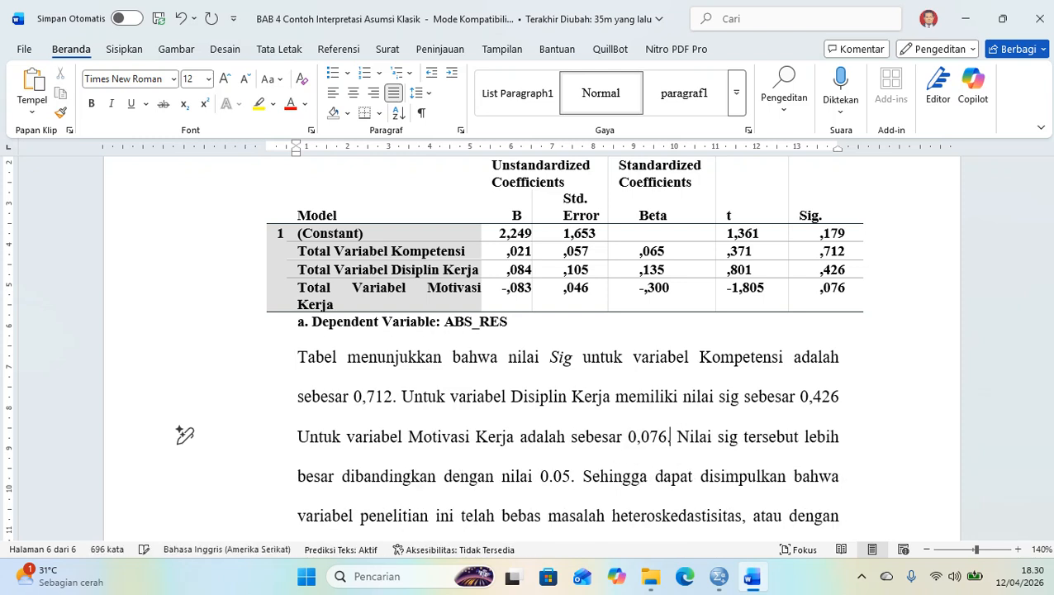
{"action": "type", "text": "."}
{"action": "scroll", "coordinate": [184, 434], "scroll_direction": "down", "scroll_amount": 3}
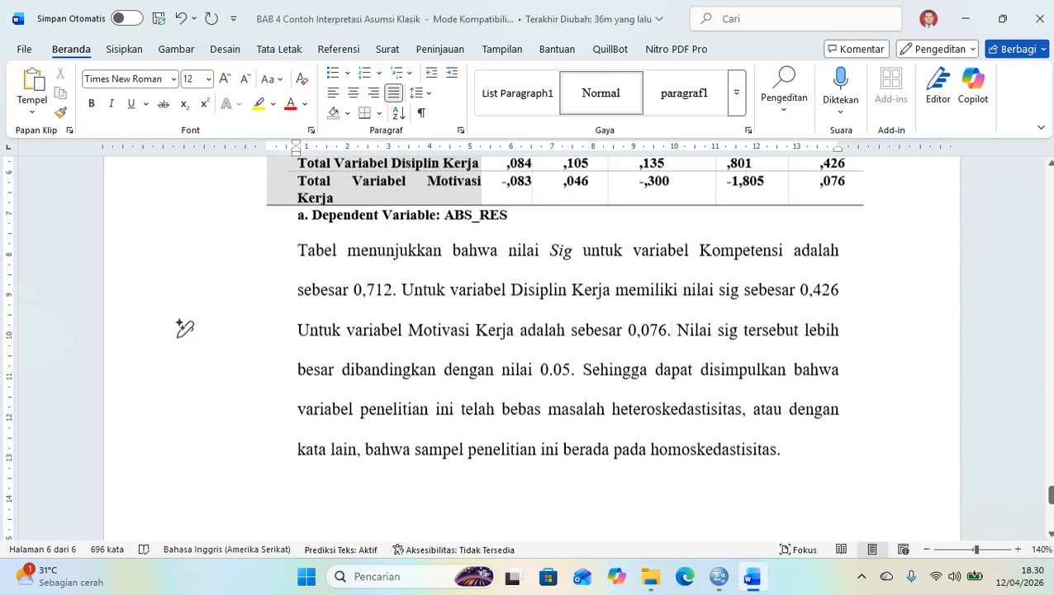